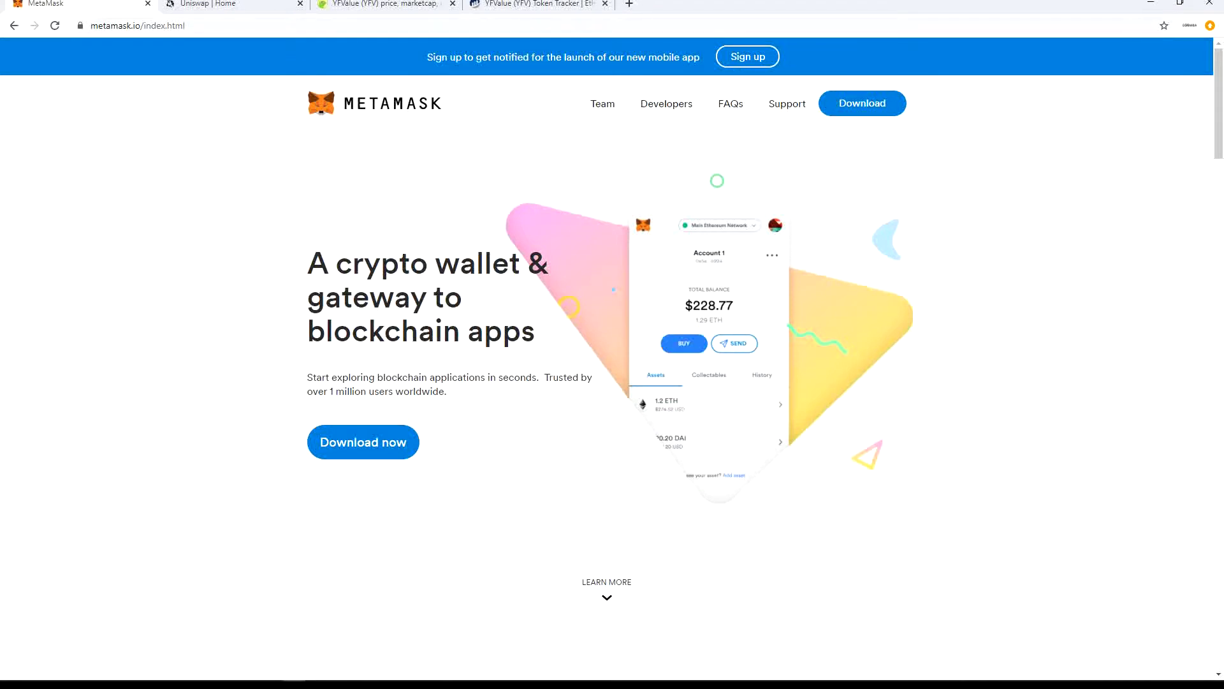
Go from the MetaMask home page to its download page for the browser extension
{"action": "left_click", "coordinate": [138, 25]}
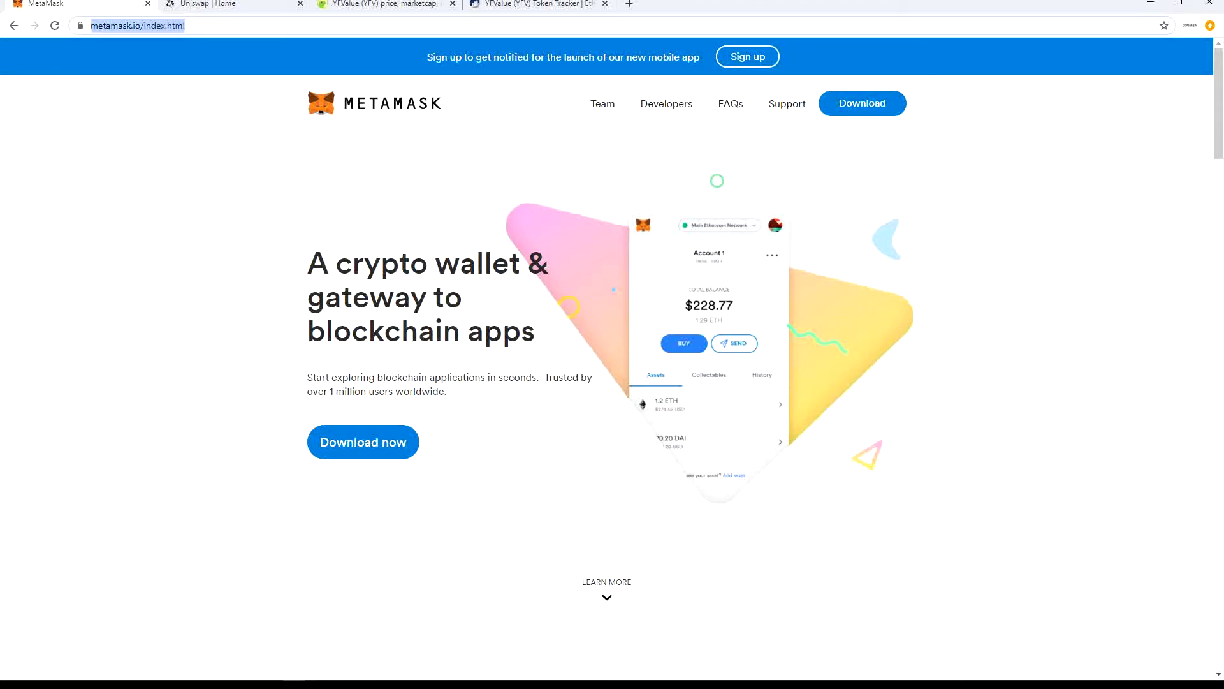
{"action": "key", "text": "Escape"}
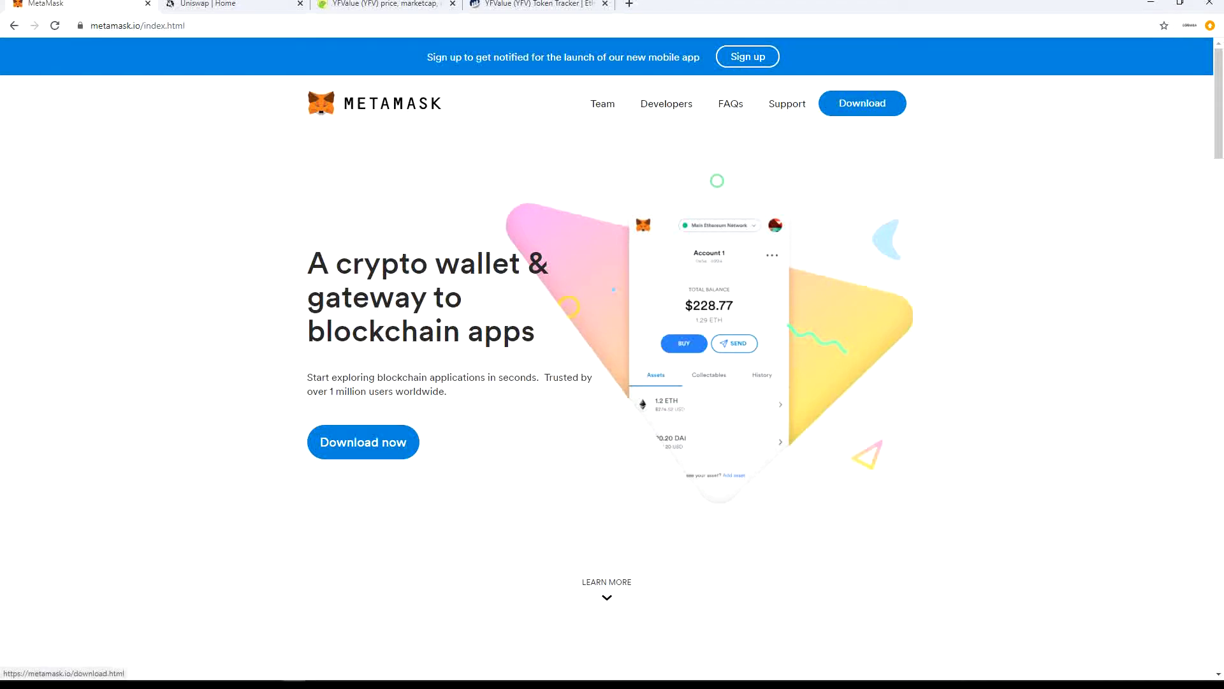
{"action": "left_click", "coordinate": [364, 442]}
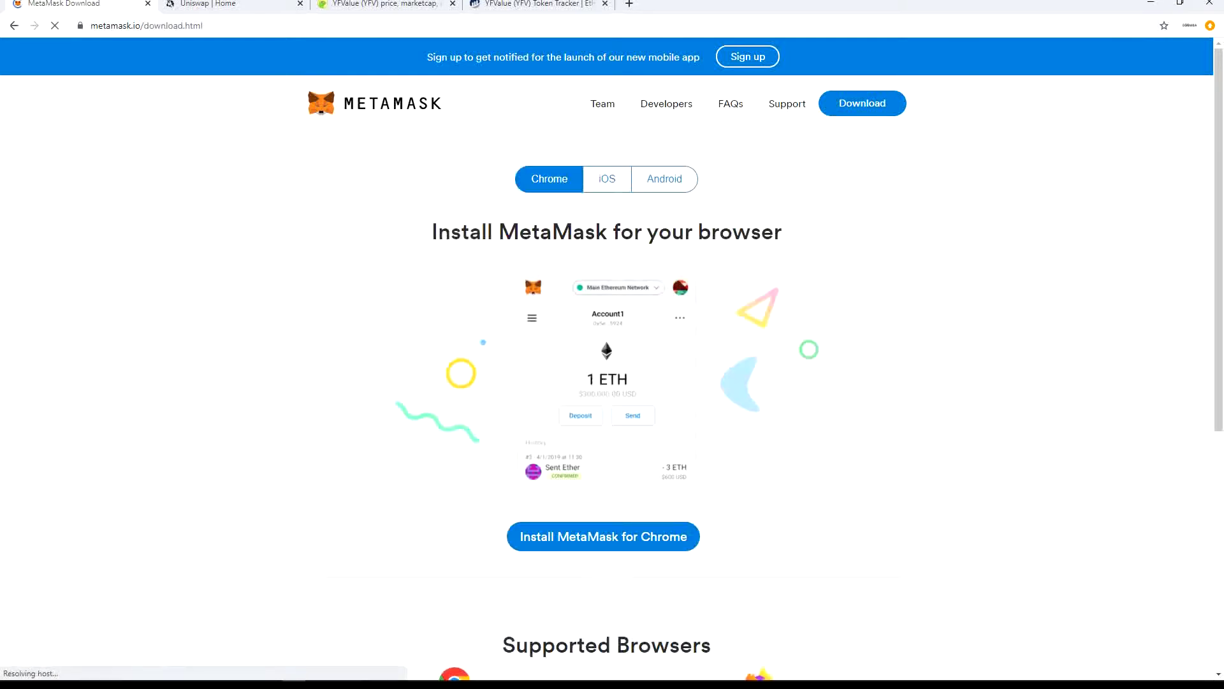
{"action": "left_click", "coordinate": [607, 179]}
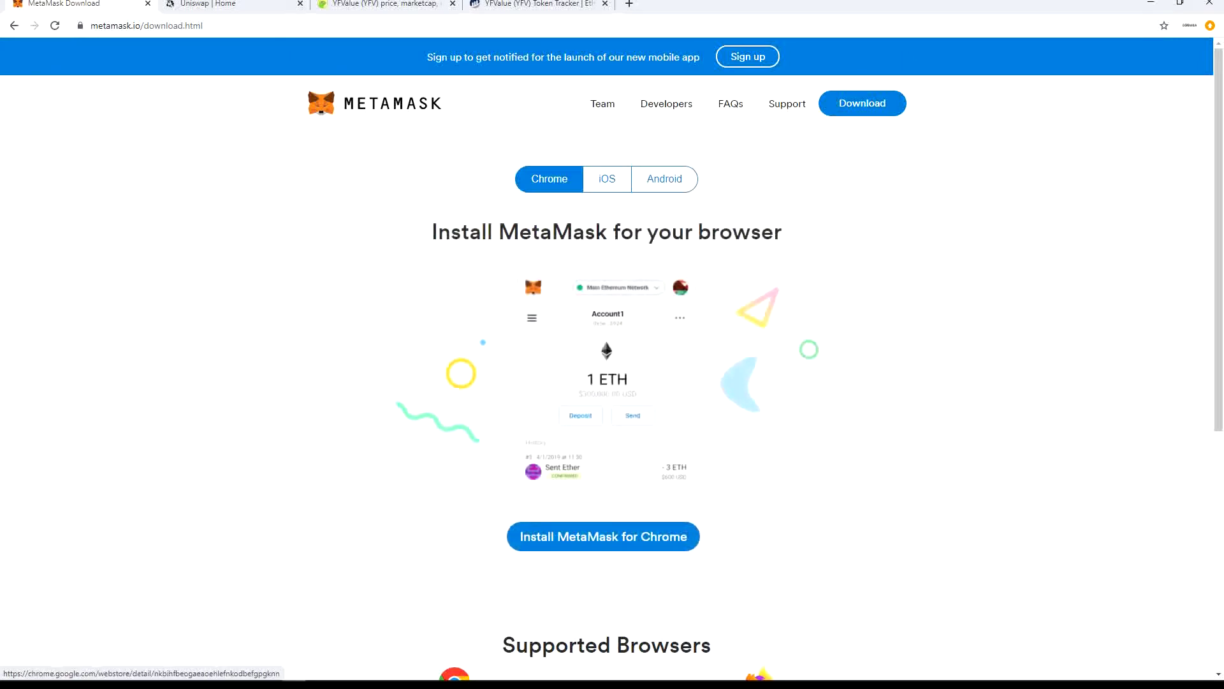
Open MetaMask's Chrome Web Store listing from the download page and add the extension to Chrome
{"action": "scroll", "coordinate": [485, 670], "scroll_direction": "down", "scroll_amount": 4}
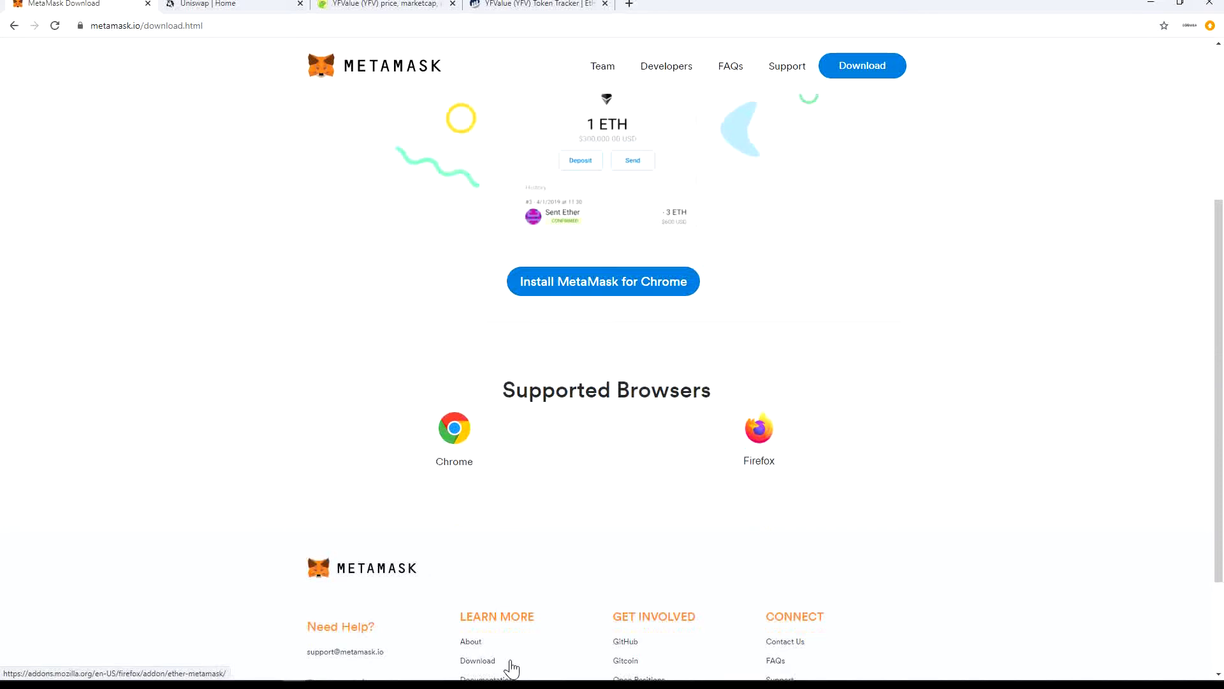
{"action": "scroll", "coordinate": [512, 668], "scroll_direction": "up", "scroll_amount": 4}
{"action": "left_click", "coordinate": [492, 664]}
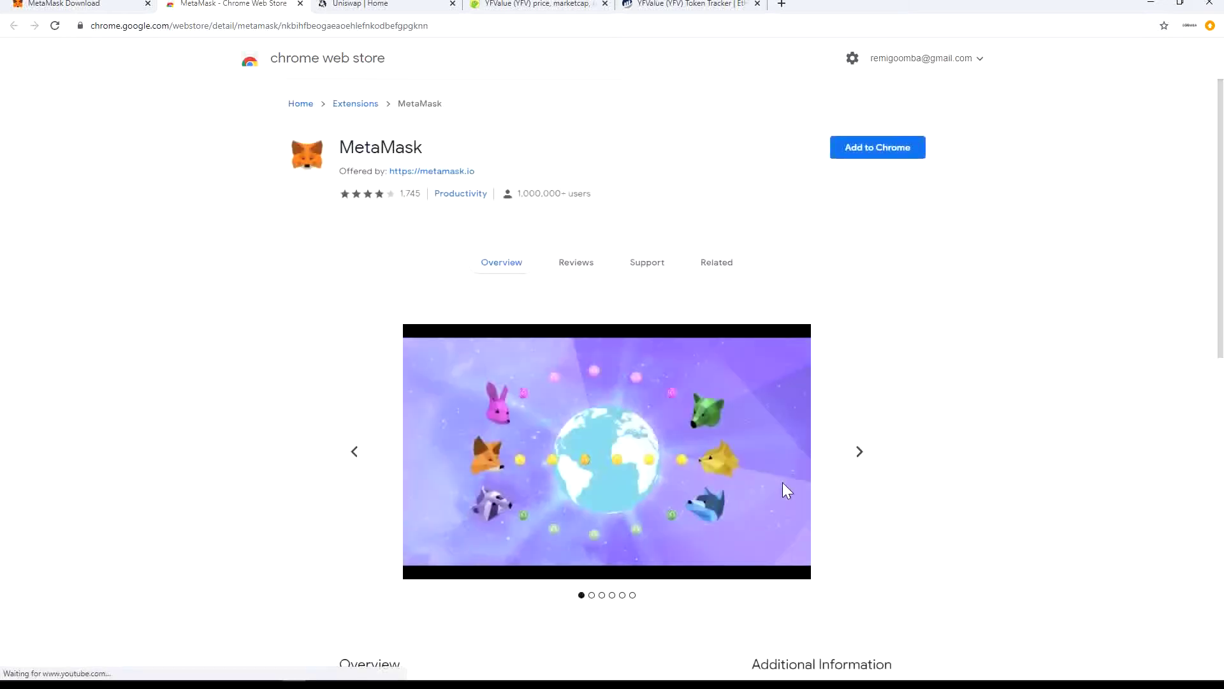
{"action": "left_click", "coordinate": [878, 147]}
{"action": "left_click", "coordinate": [633, 168]}
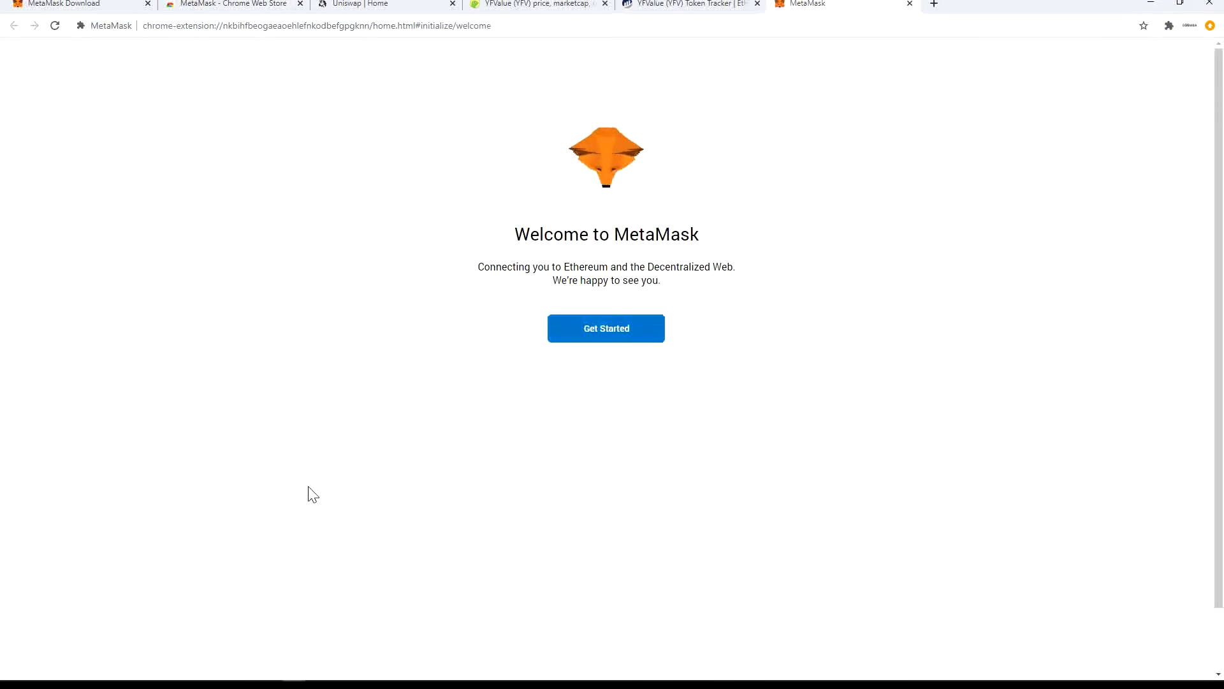
Start the MetaMask setup and choose to create a new wallet instead of importing an existing one
{"action": "left_click", "coordinate": [606, 329]}
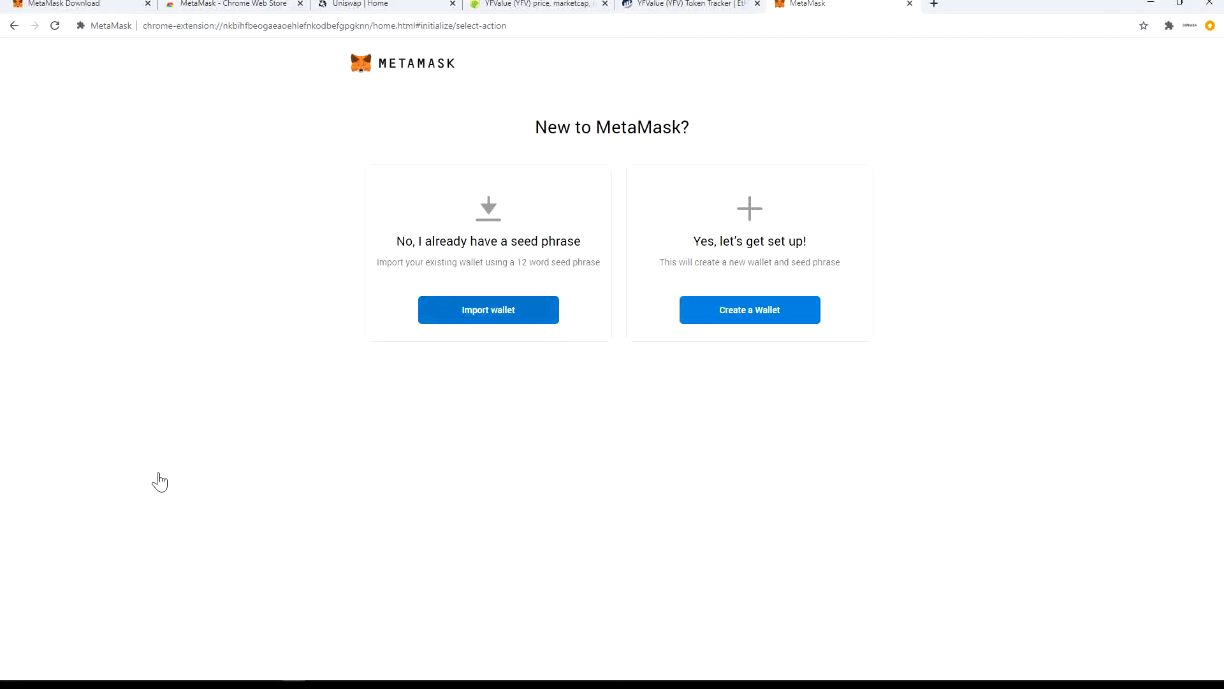
{"action": "left_click_drag", "start_coordinate": [170, 396], "coordinate": [287, 393]}
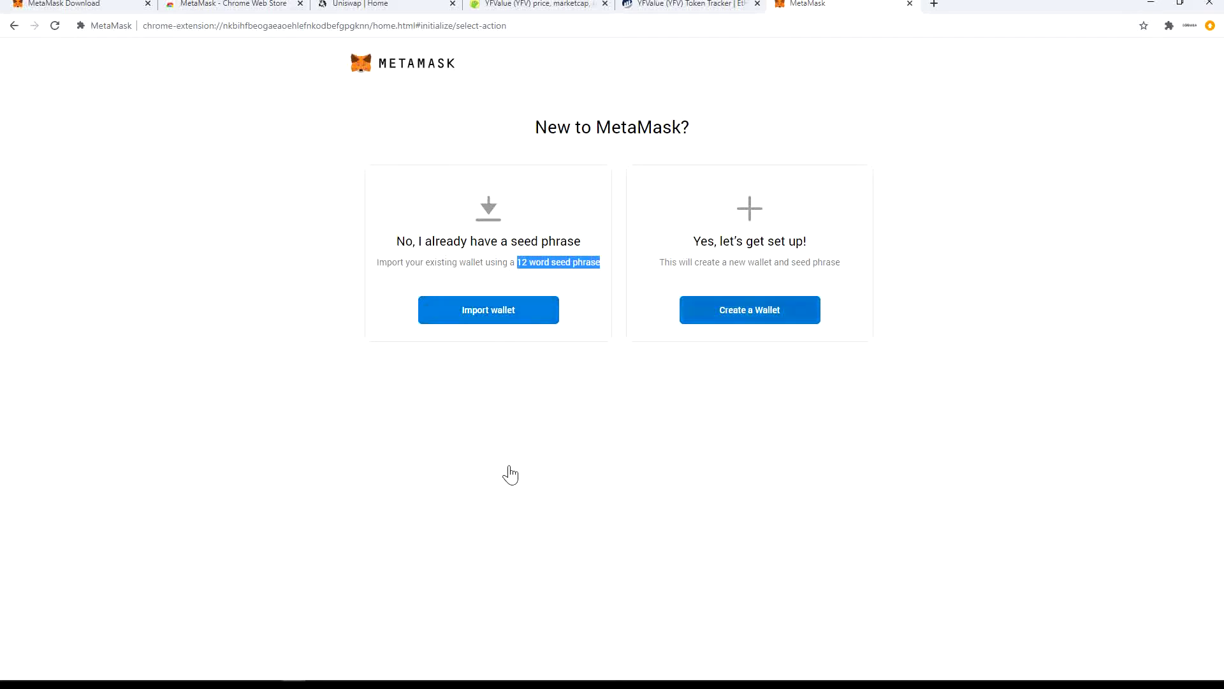
{"action": "left_click", "coordinate": [749, 310]}
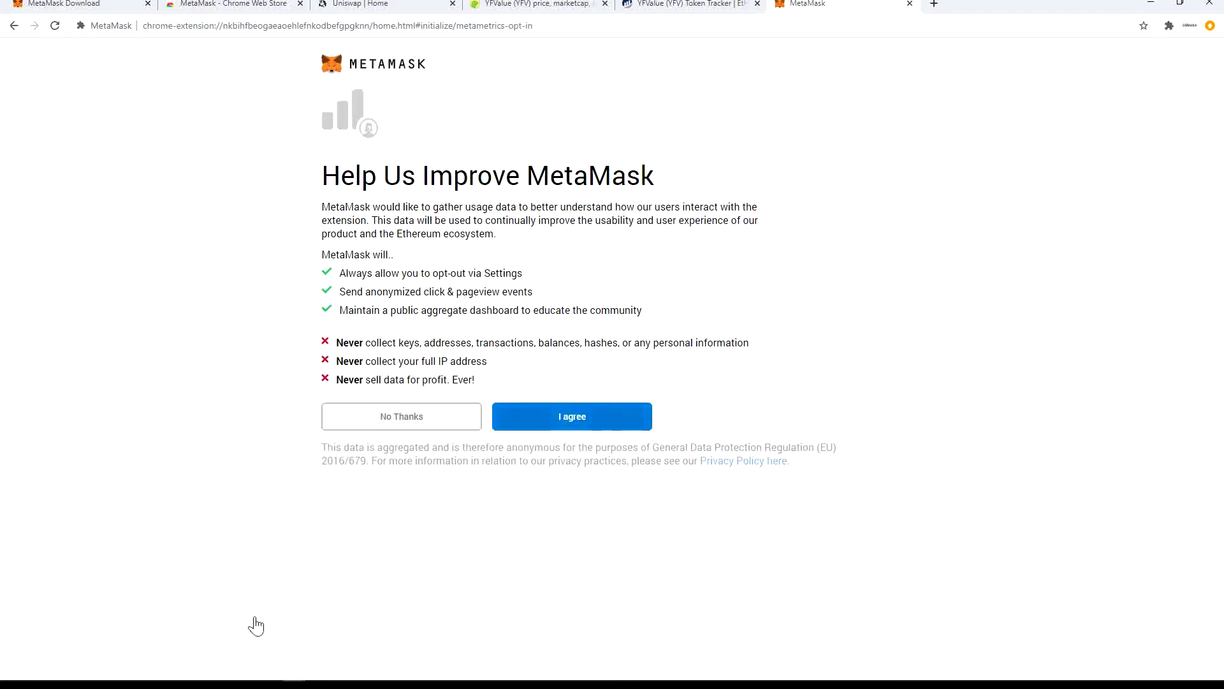
Read through the usage-data collection terms for improving MetaMask and agree to them
{"action": "left_click_drag", "start_coordinate": [399, 273], "coordinate": [476, 274]}
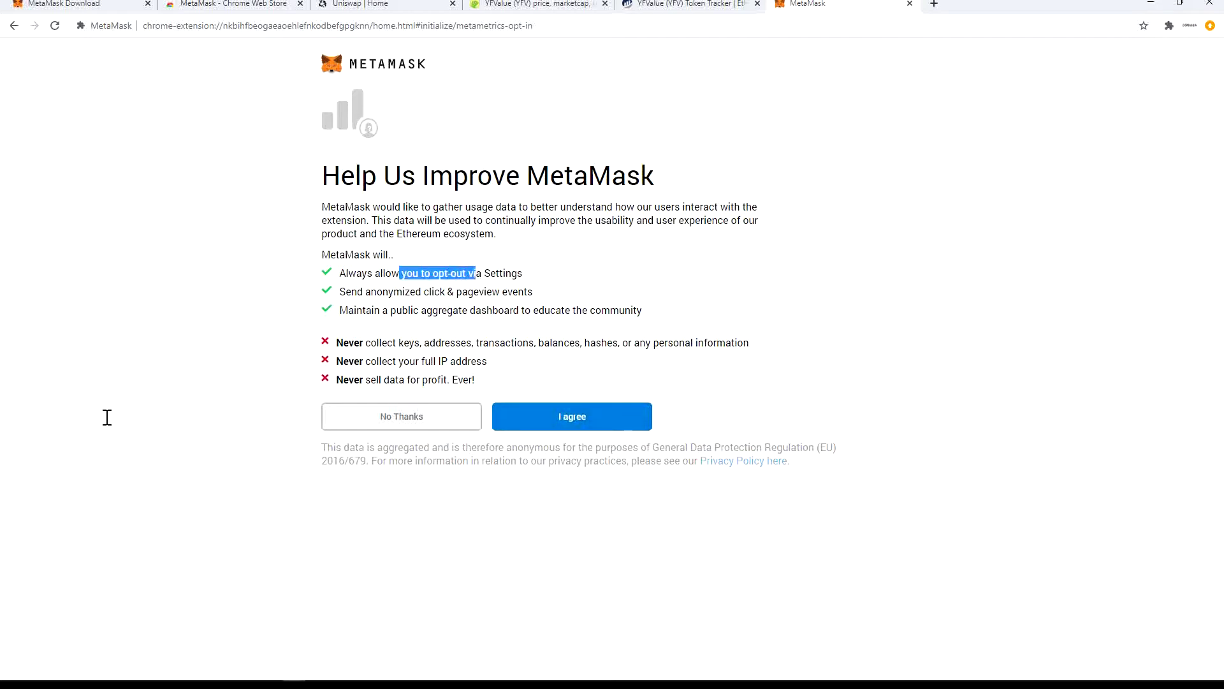
{"action": "left_click_drag", "start_coordinate": [402, 292], "coordinate": [474, 292]}
{"action": "left_click_drag", "start_coordinate": [391, 311], "coordinate": [539, 311]}
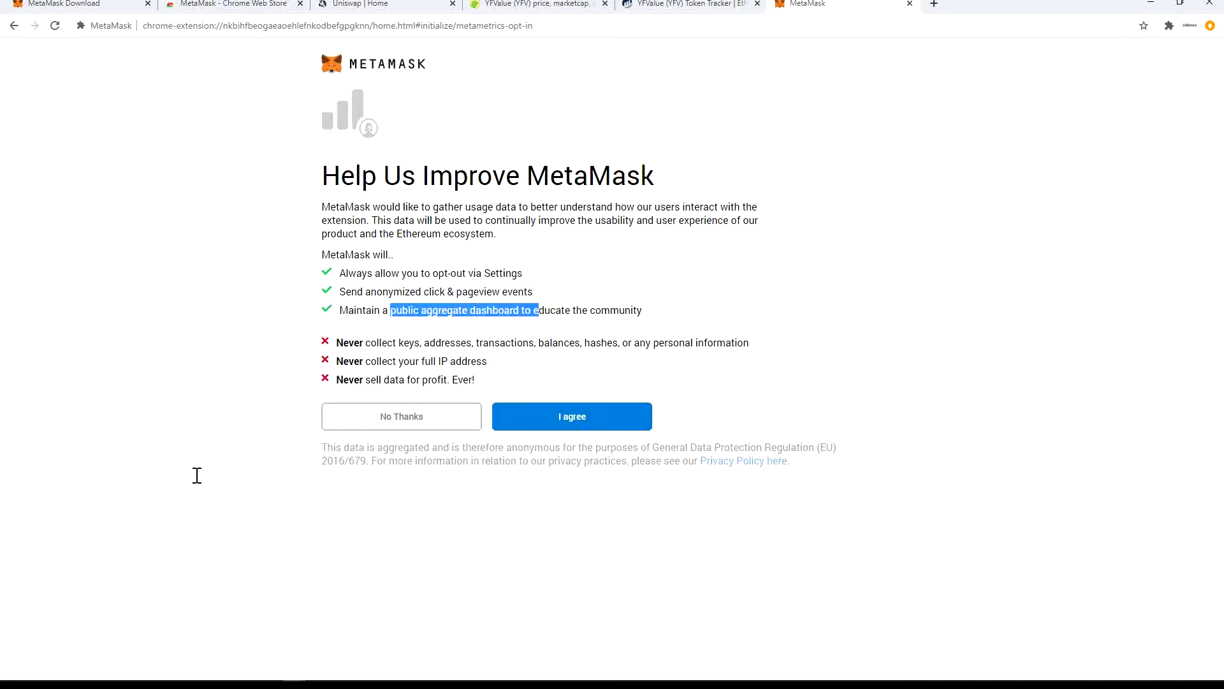
{"action": "left_click_drag", "start_coordinate": [366, 342], "coordinate": [445, 343]}
{"action": "left_click_drag", "start_coordinate": [360, 361], "coordinate": [471, 361]}
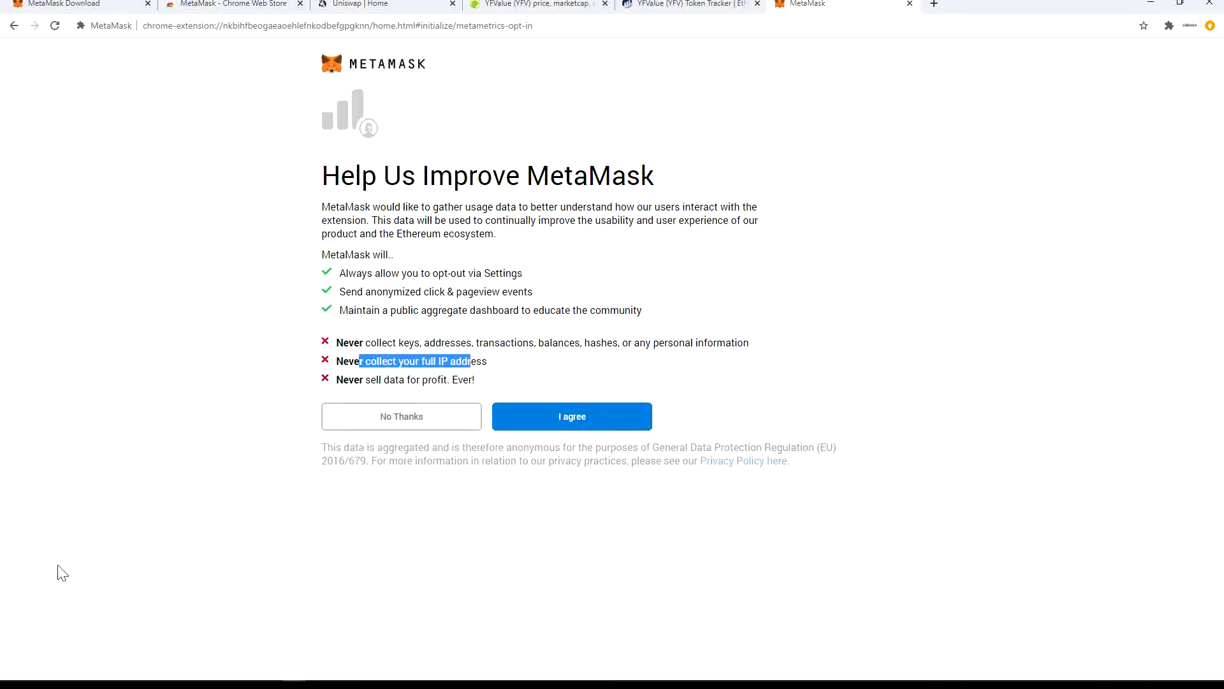
{"action": "left_click_drag", "start_coordinate": [365, 379], "coordinate": [475, 379]}
{"action": "left_click", "coordinate": [318, 570]}
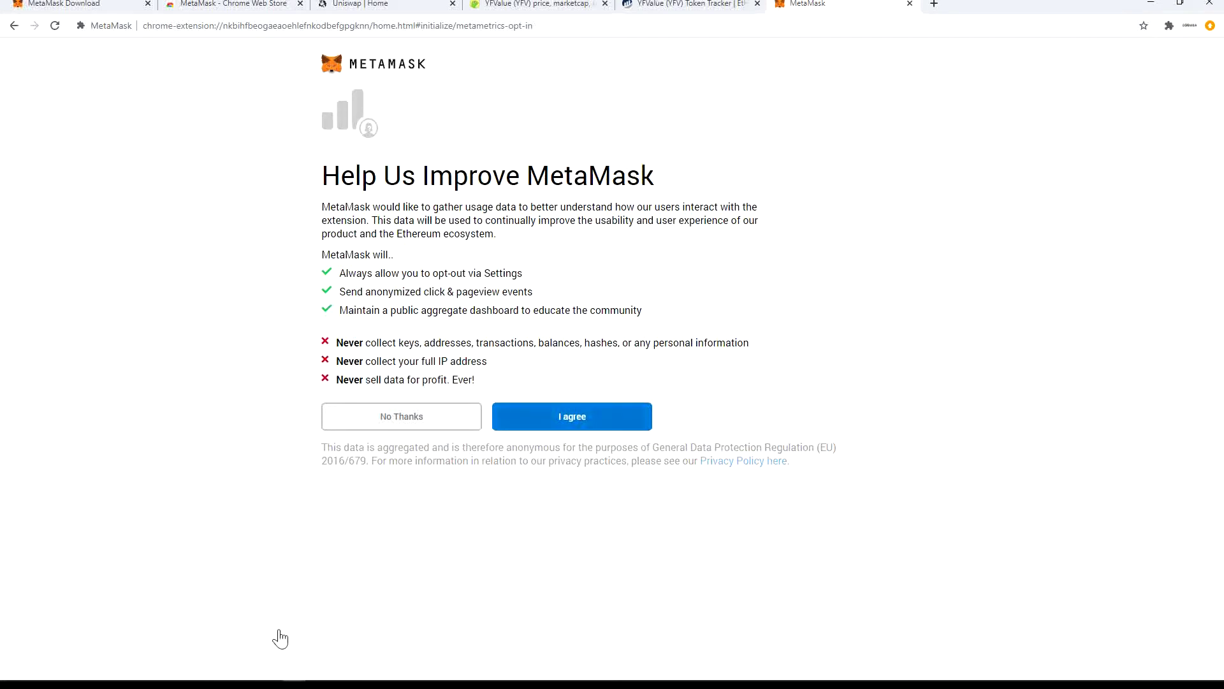
{"action": "left_click", "coordinate": [584, 427]}
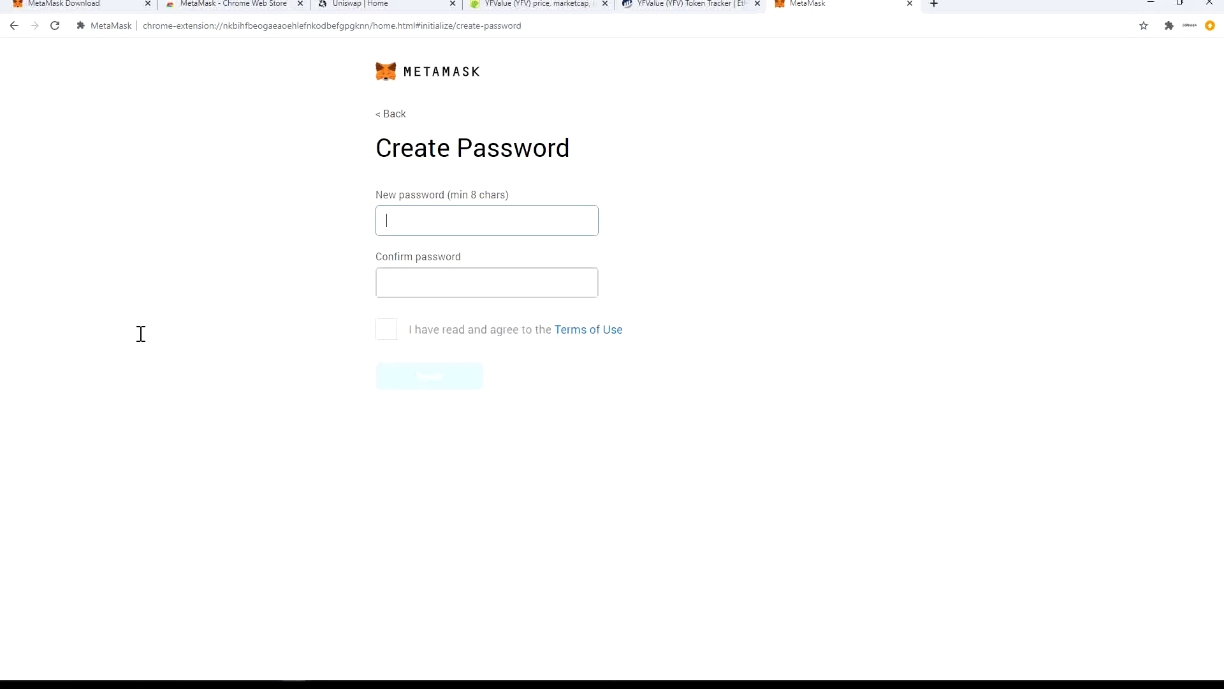
Enter and confirm a new wallet password, and accept the Terms of Use to create the wallet
{"action": "type", "text": "***"}
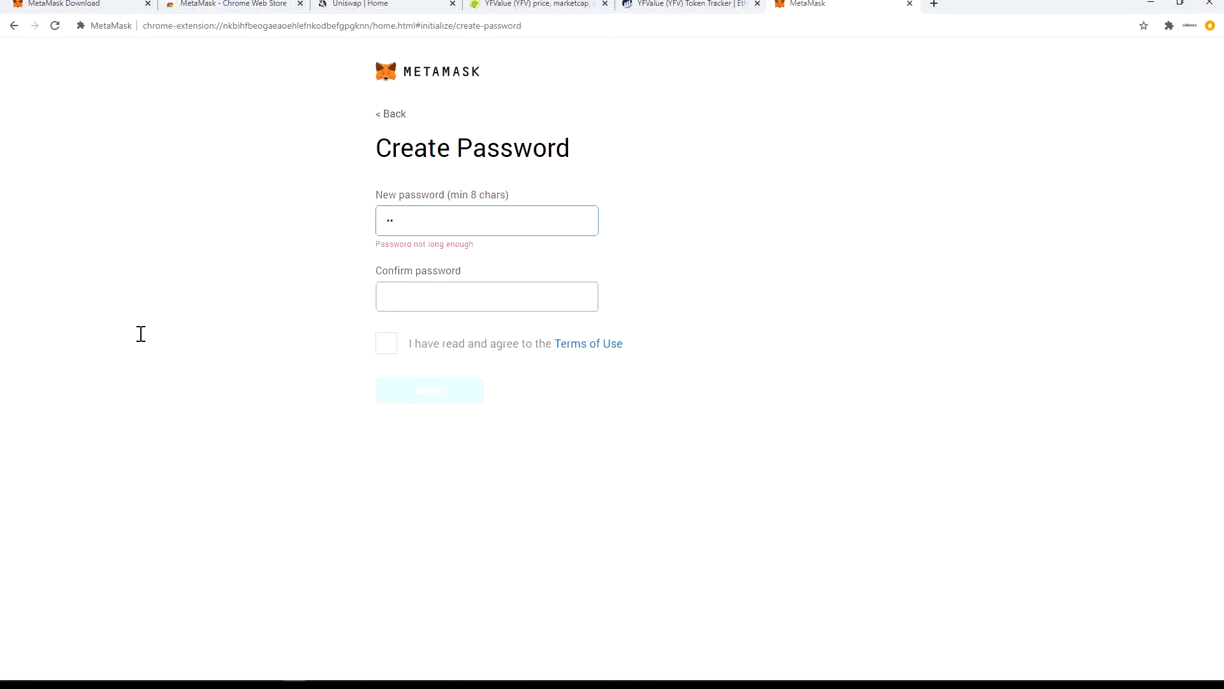
{"action": "key", "text": "BackSpace"}
{"action": "key", "text": "BackSpace"}
{"action": "type", "text": "*********"}
{"action": "key", "text": "Tab"}
{"action": "type", "text": "**"}
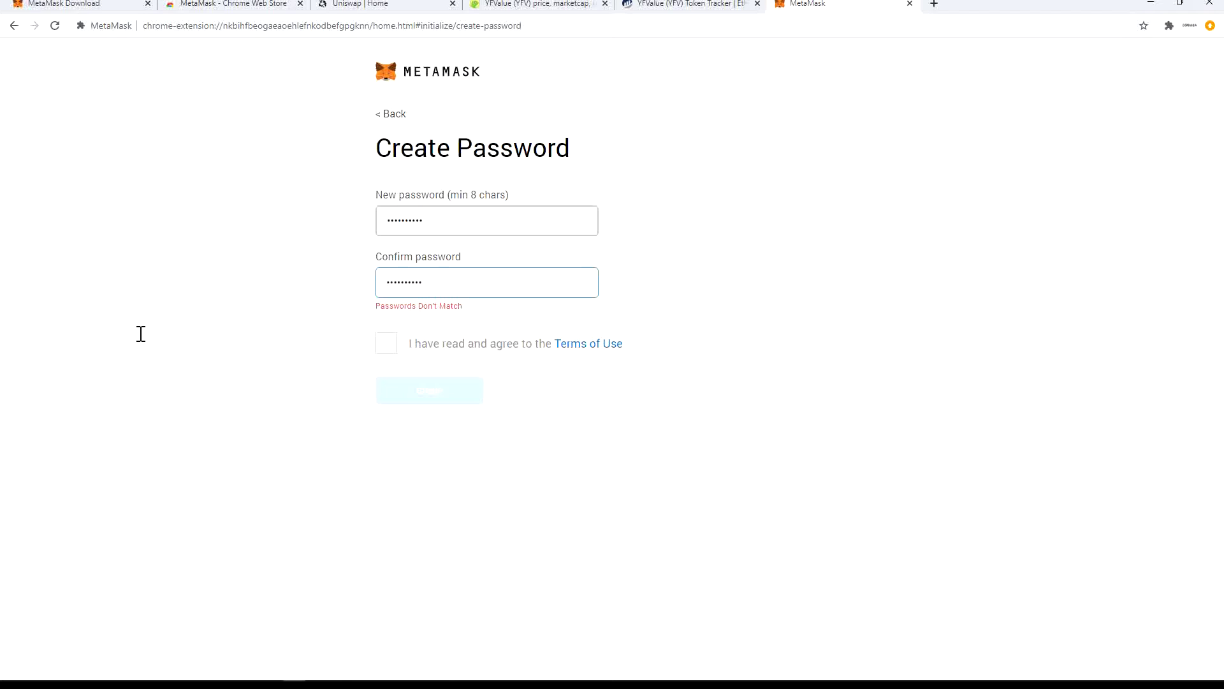
{"action": "key", "text": "shift+Tab"}
{"action": "type", "text": "aaaaaaaaaa"}
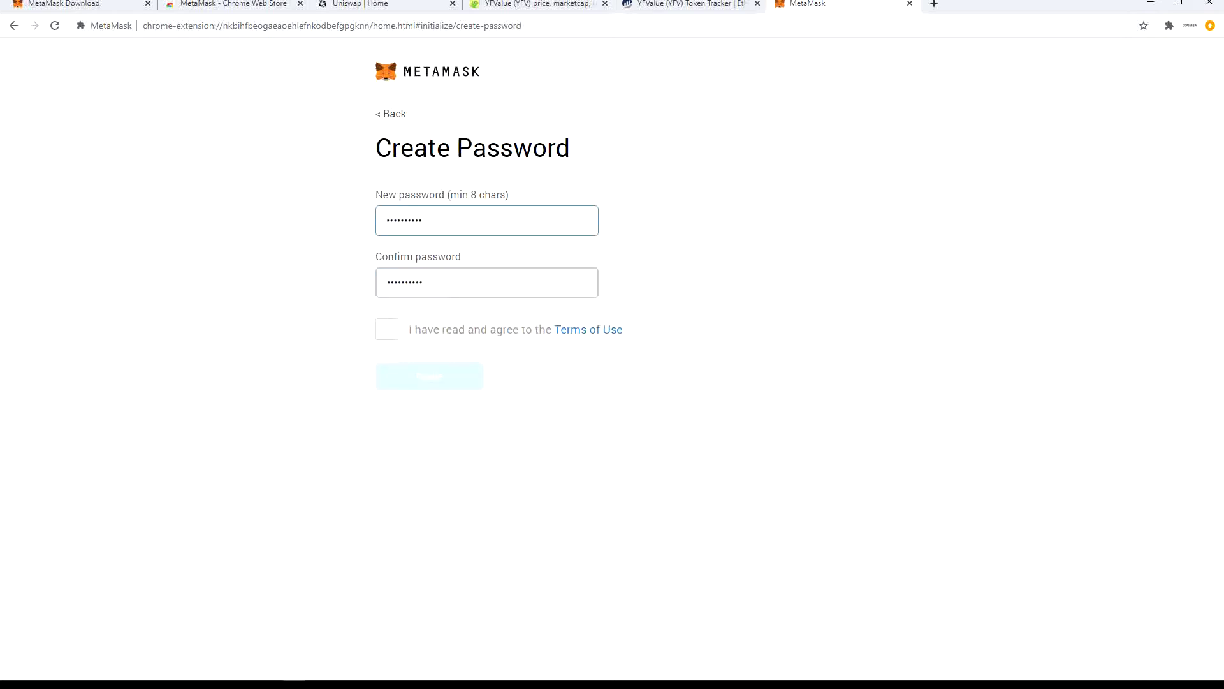
{"action": "left_click", "coordinate": [386, 329]}
{"action": "left_click", "coordinate": [430, 376]}
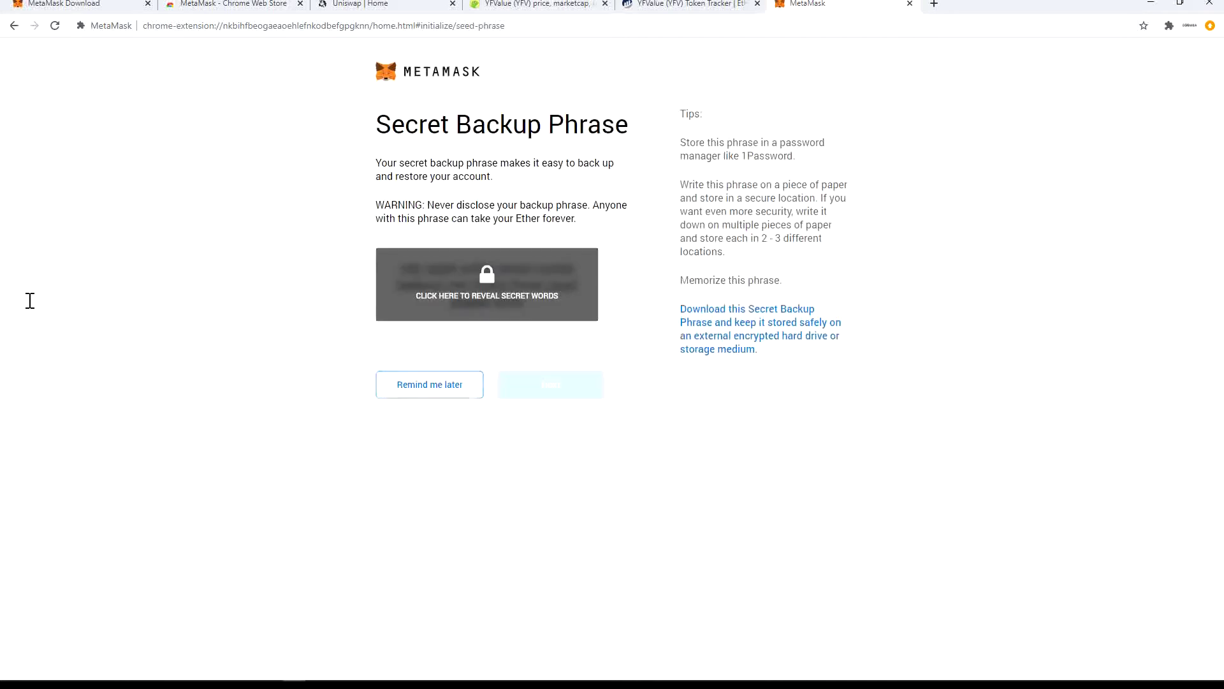
Read the secret backup phrase warning and storage tips, and postpone the backup with the remind-later option
{"action": "mouse_move", "coordinate": [376, 125]}
{"action": "left_mouse_down"}
{"action": "mouse_move", "coordinate": [732, 126]}
{"action": "mouse_move", "coordinate": [376, 125]}
{"action": "left_mouse_up"}
{"action": "left_click", "coordinate": [739, 134]}
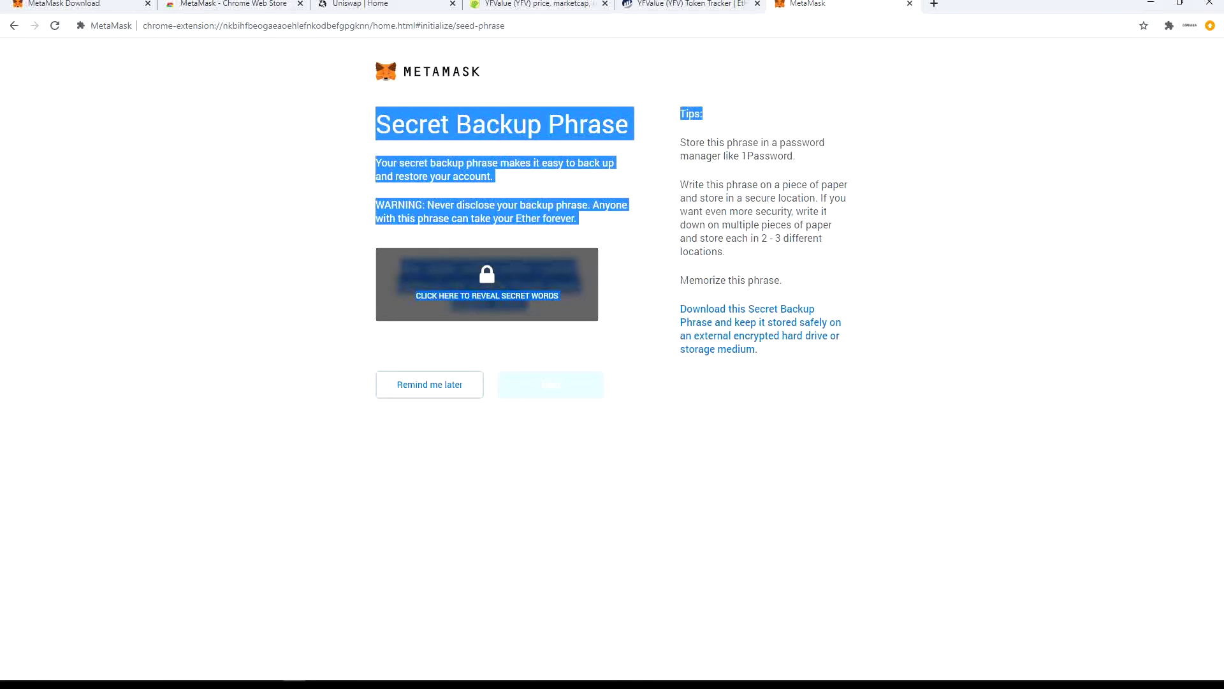
{"action": "left_click", "coordinate": [376, 125]}
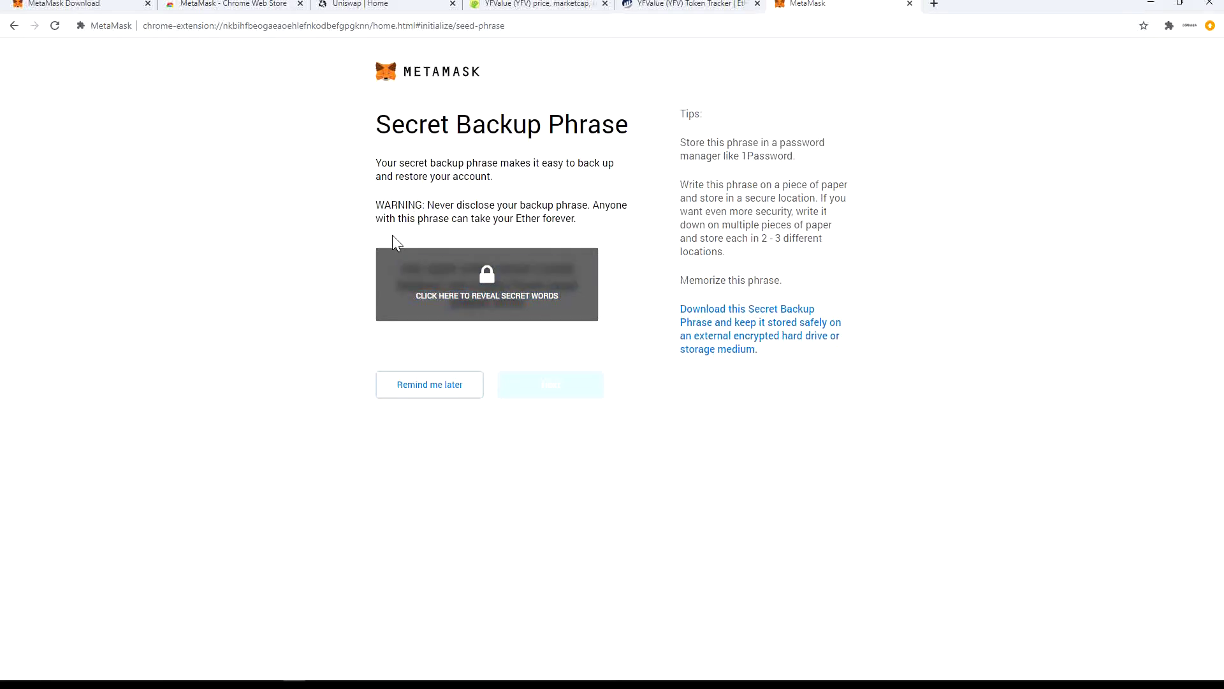
{"action": "left_click_drag", "start_coordinate": [414, 278], "coordinate": [644, 380]}
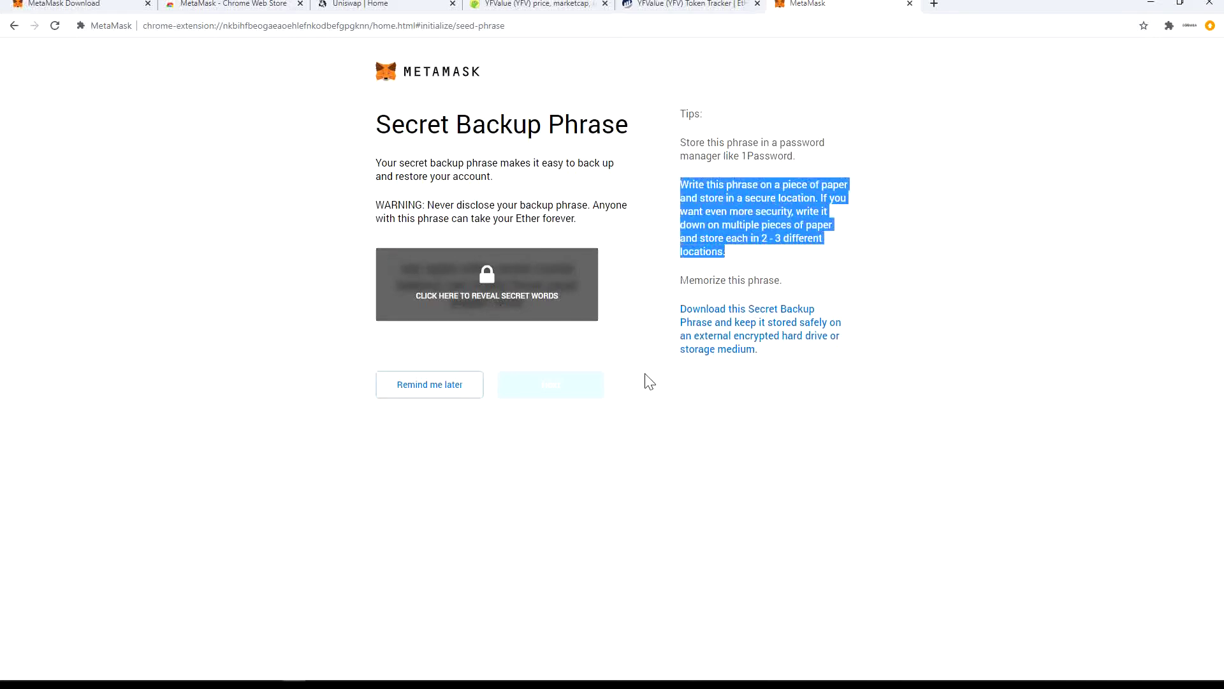
{"action": "left_click_drag", "start_coordinate": [408, 437], "coordinate": [579, 441]}
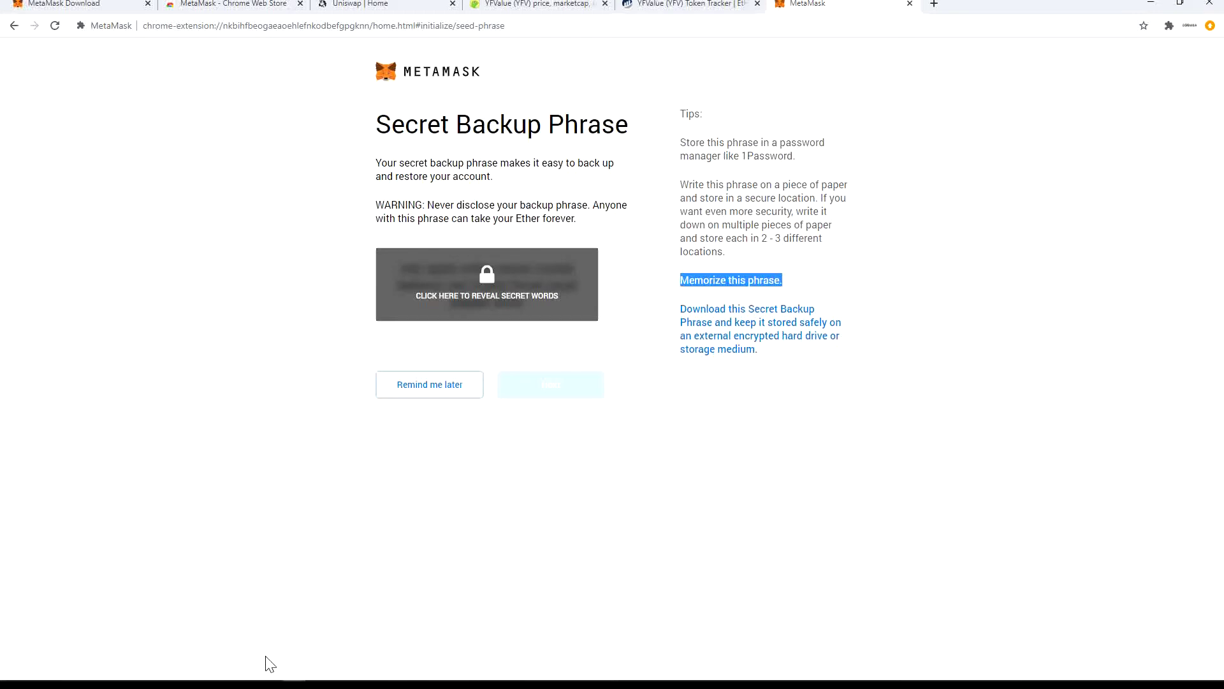
{"action": "left_click_drag", "start_coordinate": [852, 186], "coordinate": [127, 326]}
{"action": "left_click", "coordinate": [290, 330]}
{"action": "left_click_drag", "start_coordinate": [289, 331], "coordinate": [0, 210]}
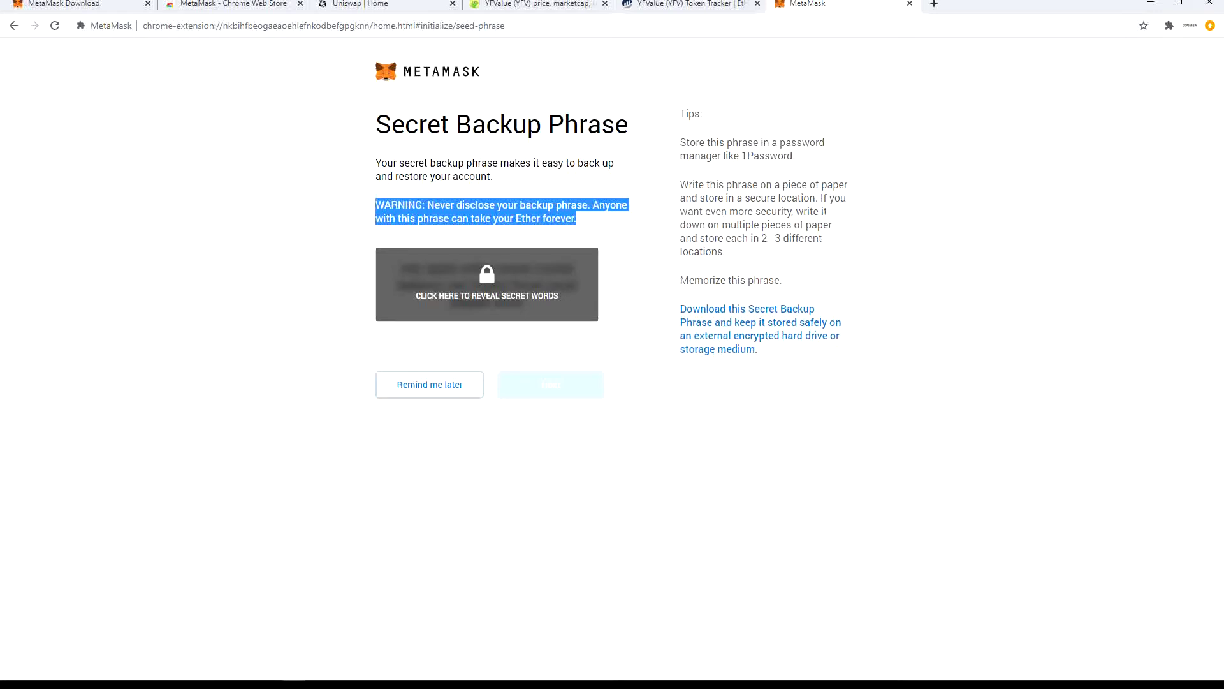
{"action": "left_click", "coordinate": [430, 385]}
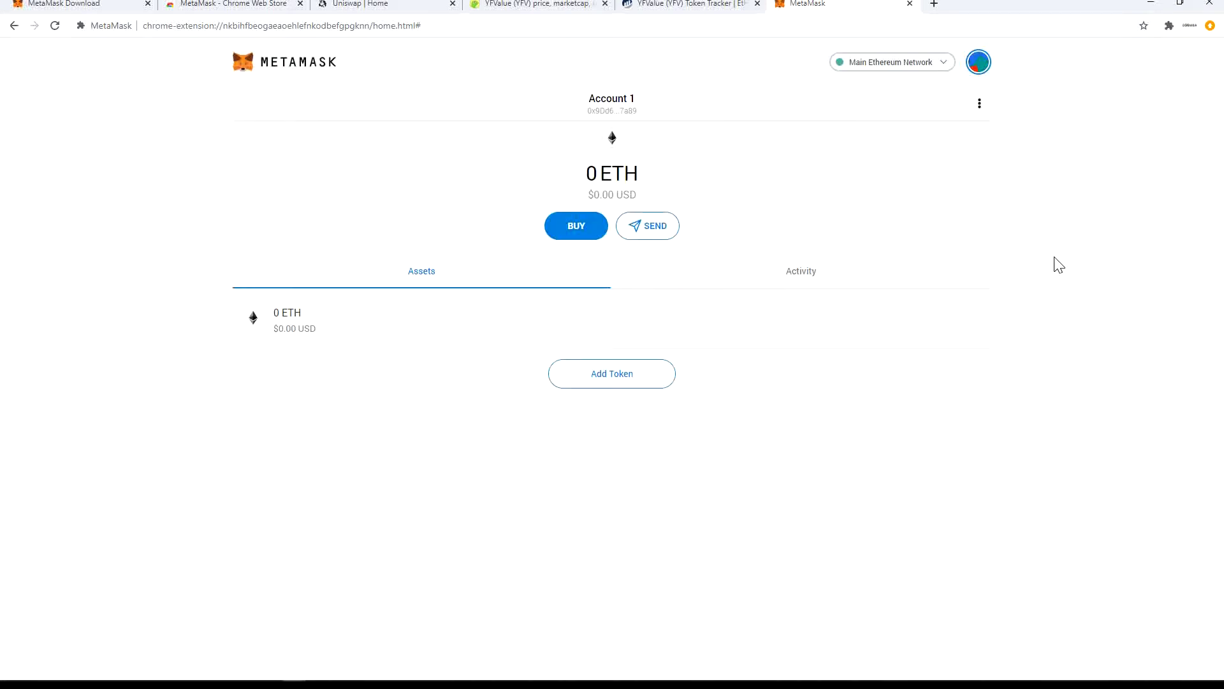
Look at the account options and examine the Ether deposit choices: direct deposit, Wyre and CoinSwitch
{"action": "left_click", "coordinate": [979, 103]}
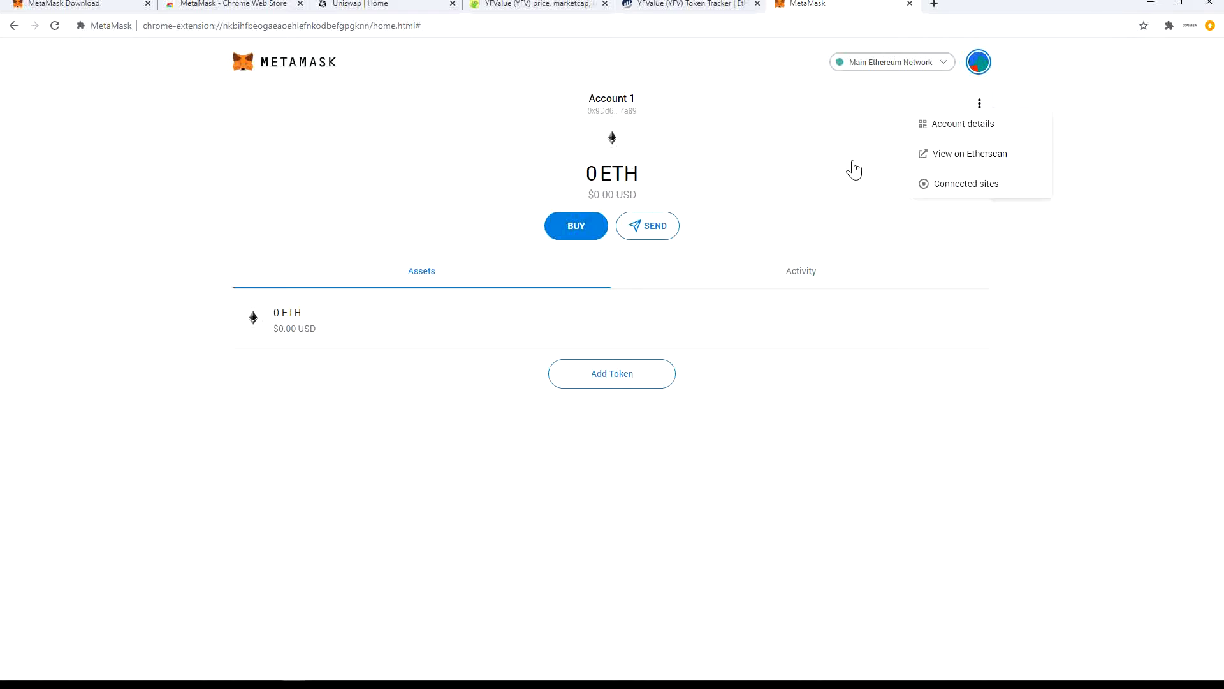
{"action": "left_click", "coordinate": [937, 165]}
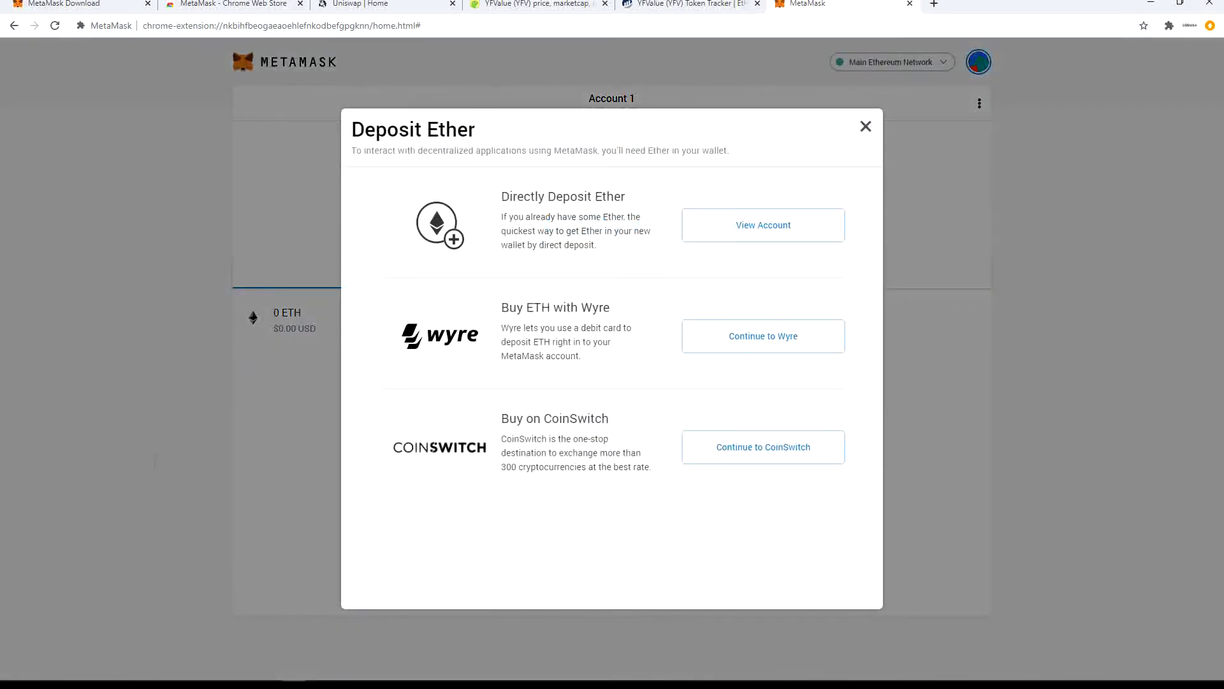
{"action": "left_click_drag", "start_coordinate": [504, 307], "coordinate": [571, 306]}
{"action": "double_click", "coordinate": [533, 418]}
{"action": "left_click_drag", "start_coordinate": [523, 196], "coordinate": [641, 218]}
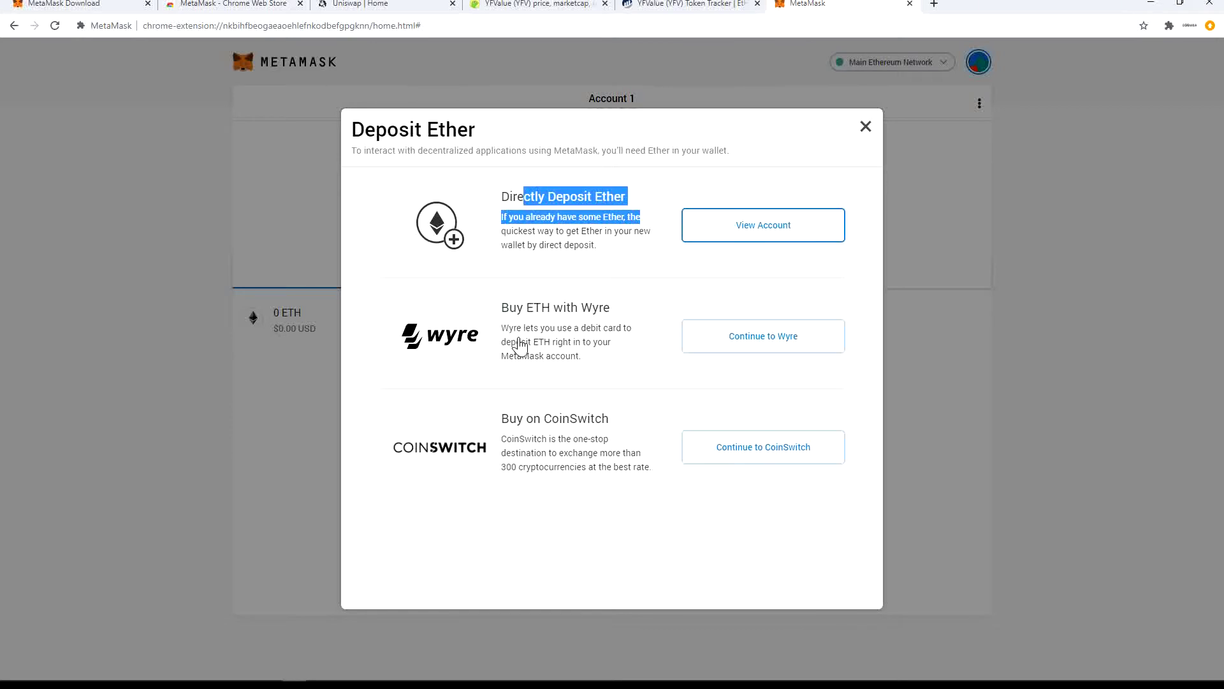
View Account 1's QR code and address for a direct Ether deposit, and close the account details
{"action": "key", "text": "Return"}
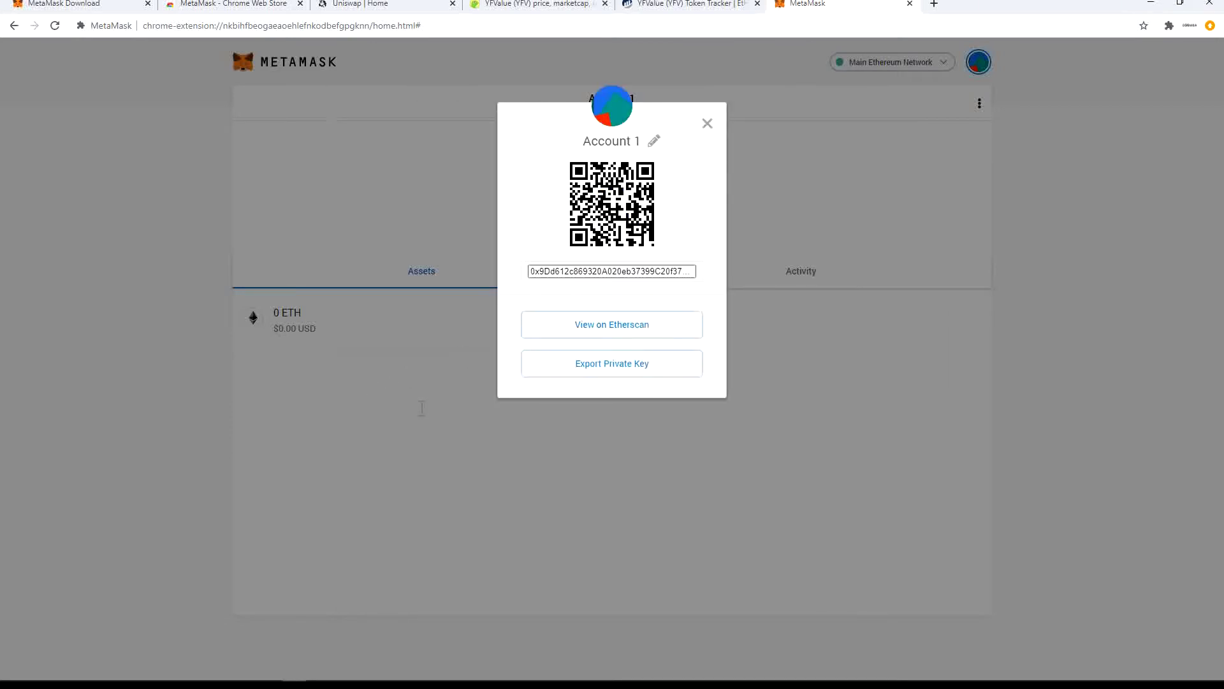
{"action": "key", "text": "Tab"}
{"action": "key", "text": "Tab"}
{"action": "left_click", "coordinate": [456, 204]}
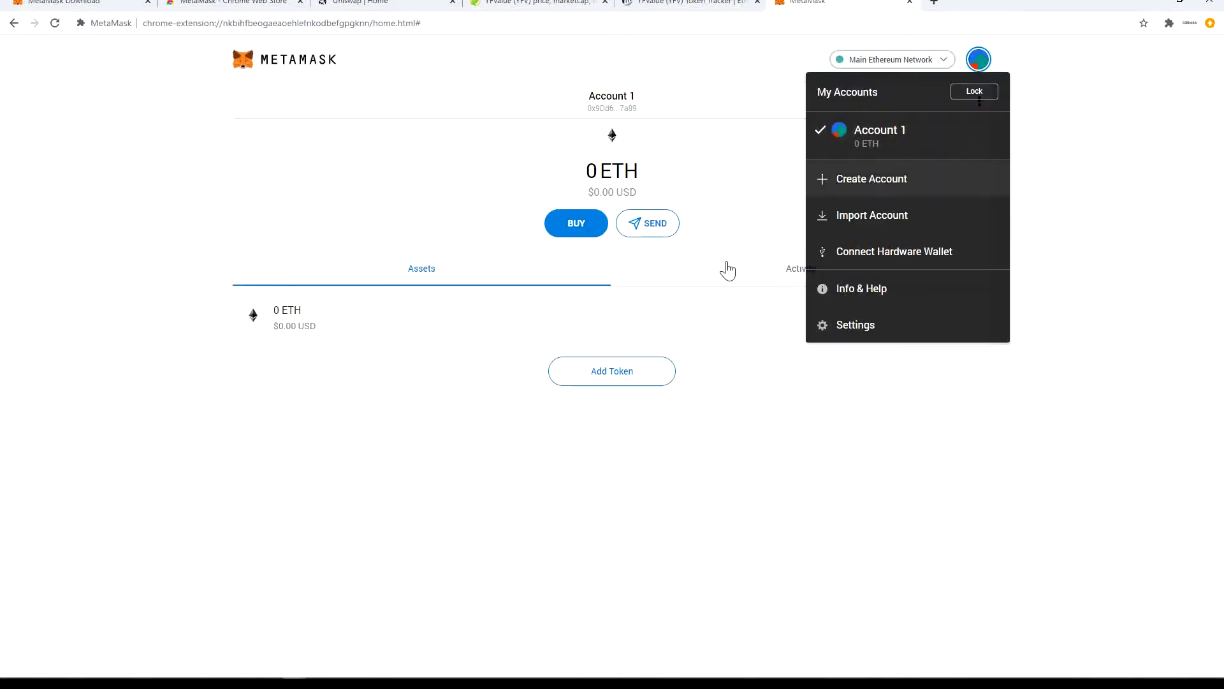
Open the hardware wallet connection page and read its instructions for connecting a Ledger or Trezor
{"action": "left_click", "coordinate": [894, 251]}
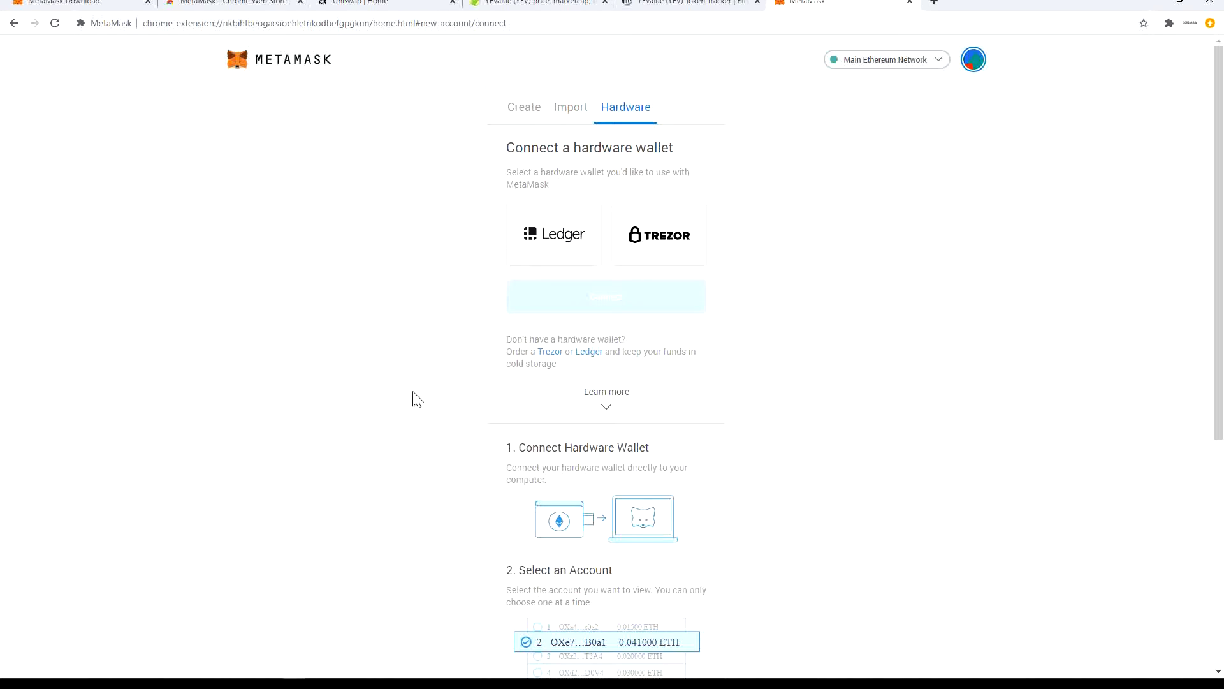
{"action": "scroll", "coordinate": [461, 503], "scroll_direction": "down", "scroll_amount": 2}
{"action": "scroll", "coordinate": [460, 503], "scroll_direction": "down", "scroll_amount": 4}
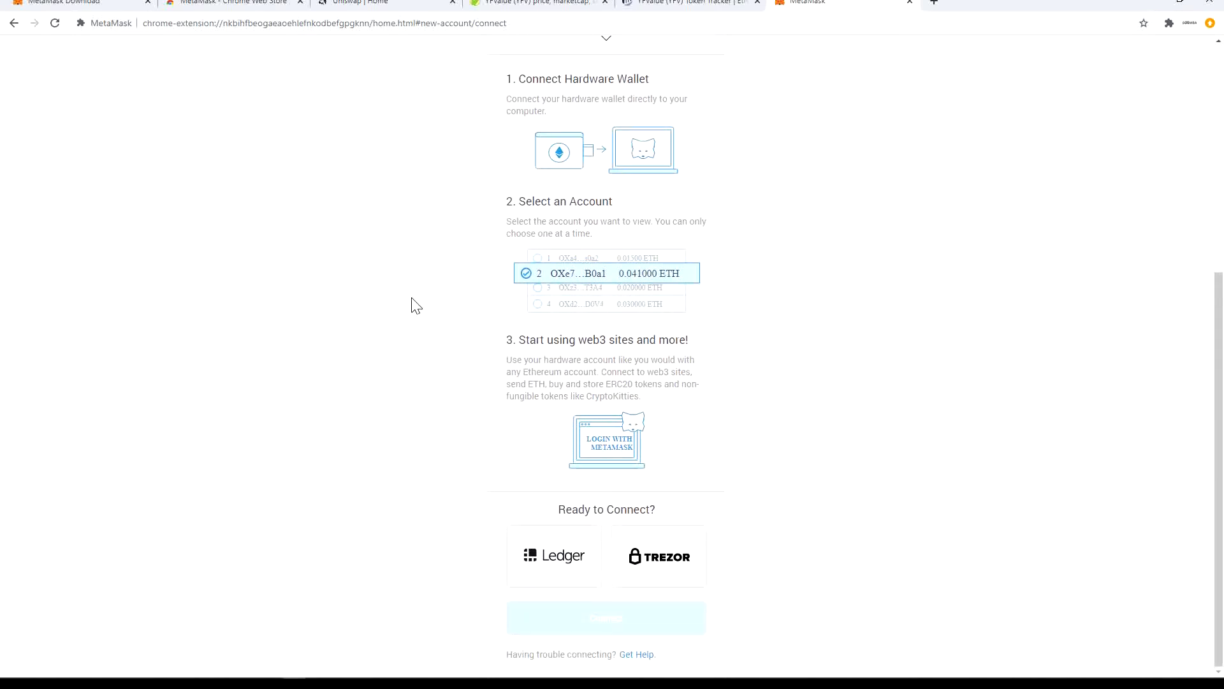
{"action": "scroll", "coordinate": [415, 300], "scroll_direction": "up", "scroll_amount": 5}
{"action": "scroll", "coordinate": [415, 306], "scroll_direction": "up", "scroll_amount": 1}
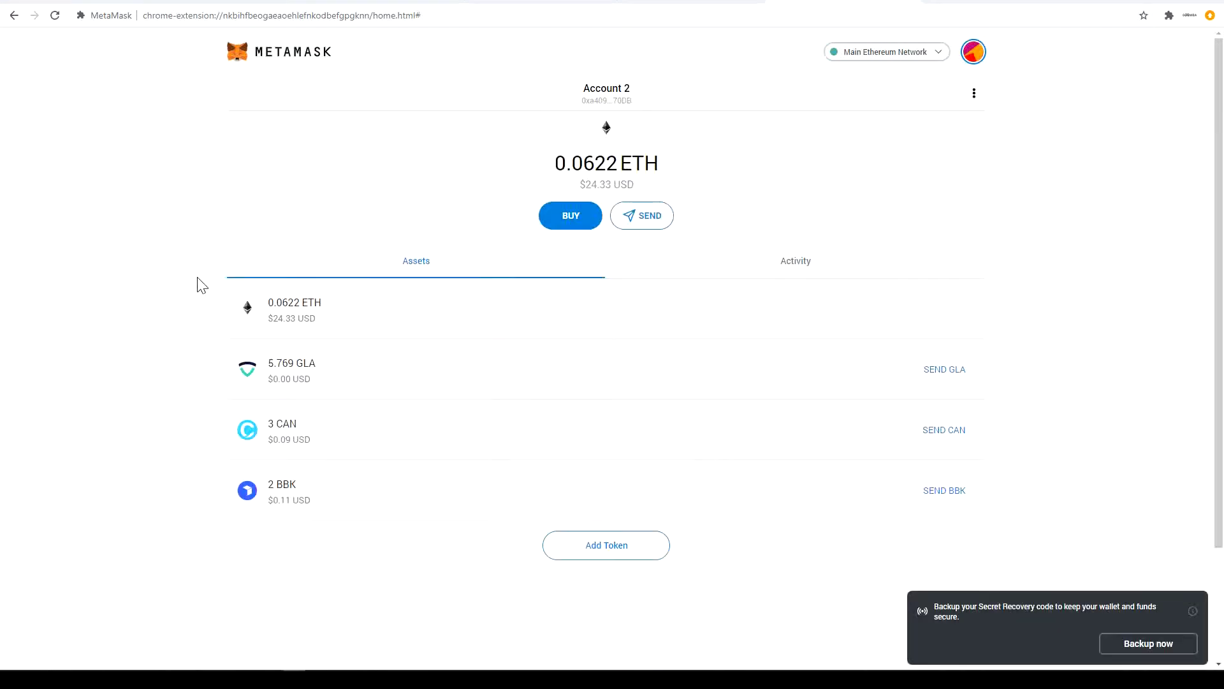
Examine Account 2's ETH balance and open the details of its ETH asset
{"action": "left_click_drag", "start_coordinate": [223, 246], "coordinate": [402, 281]}
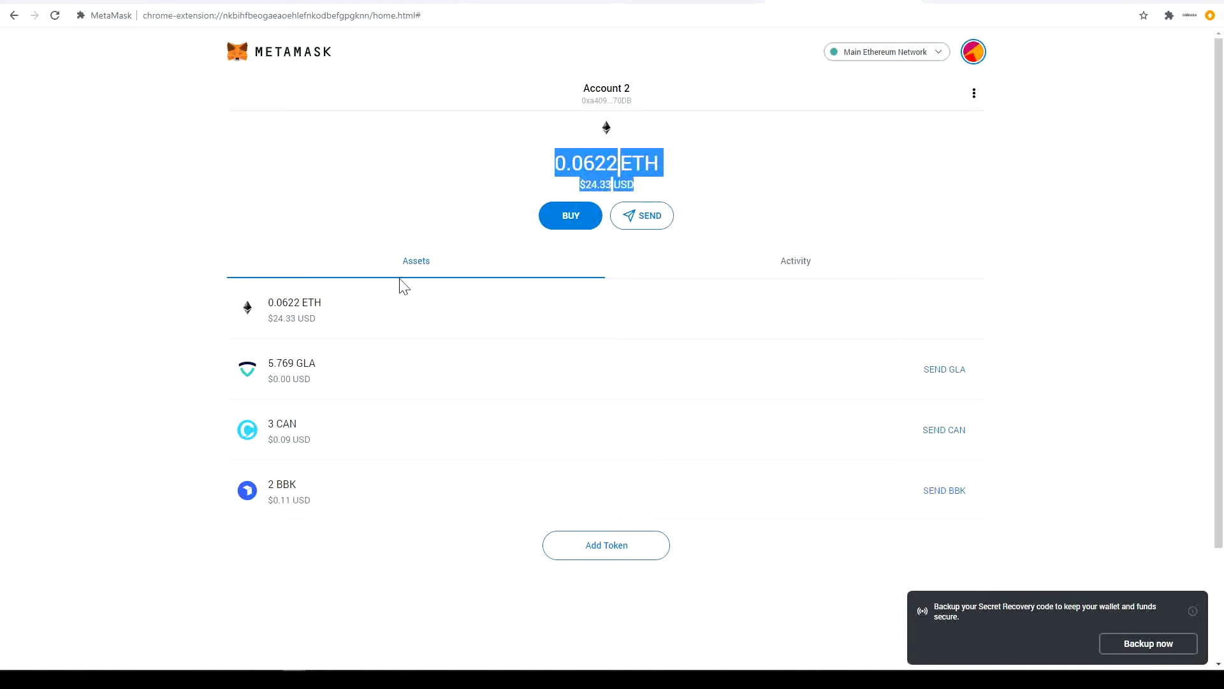
{"action": "triple_click", "coordinate": [294, 309]}
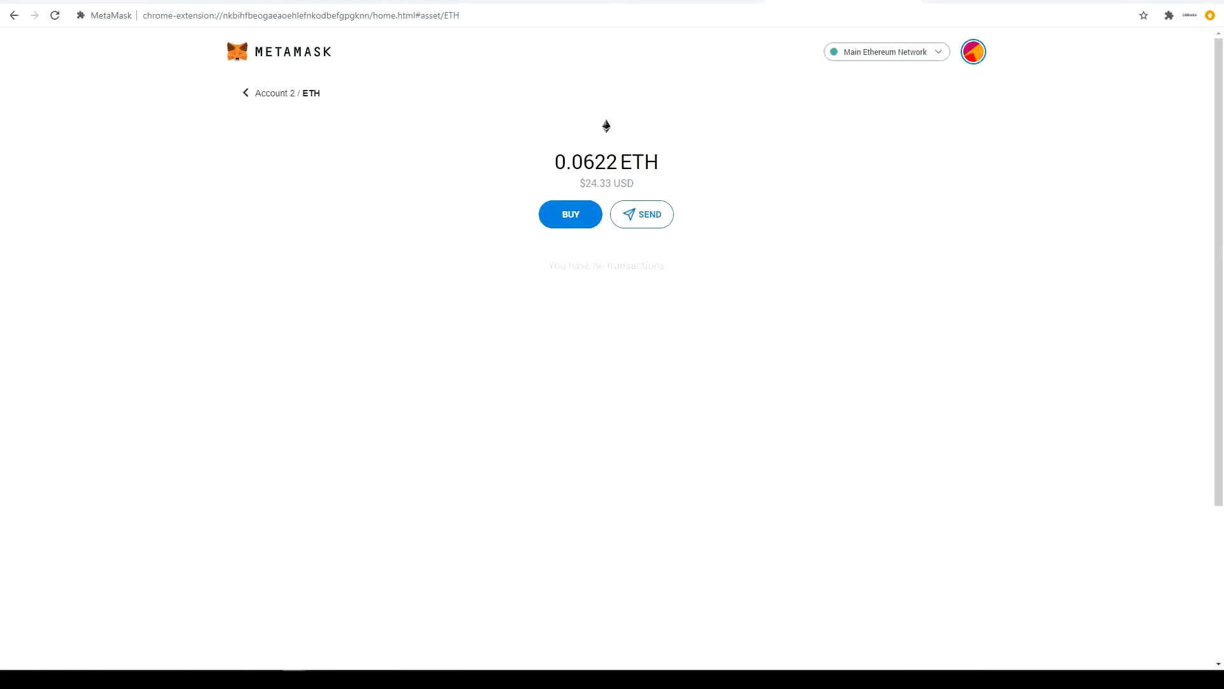
View the details of Account 2's GLA token and return to the asset list
{"action": "left_click", "coordinate": [246, 93]}
{"action": "left_click_drag", "start_coordinate": [293, 379], "coordinate": [268, 364]}
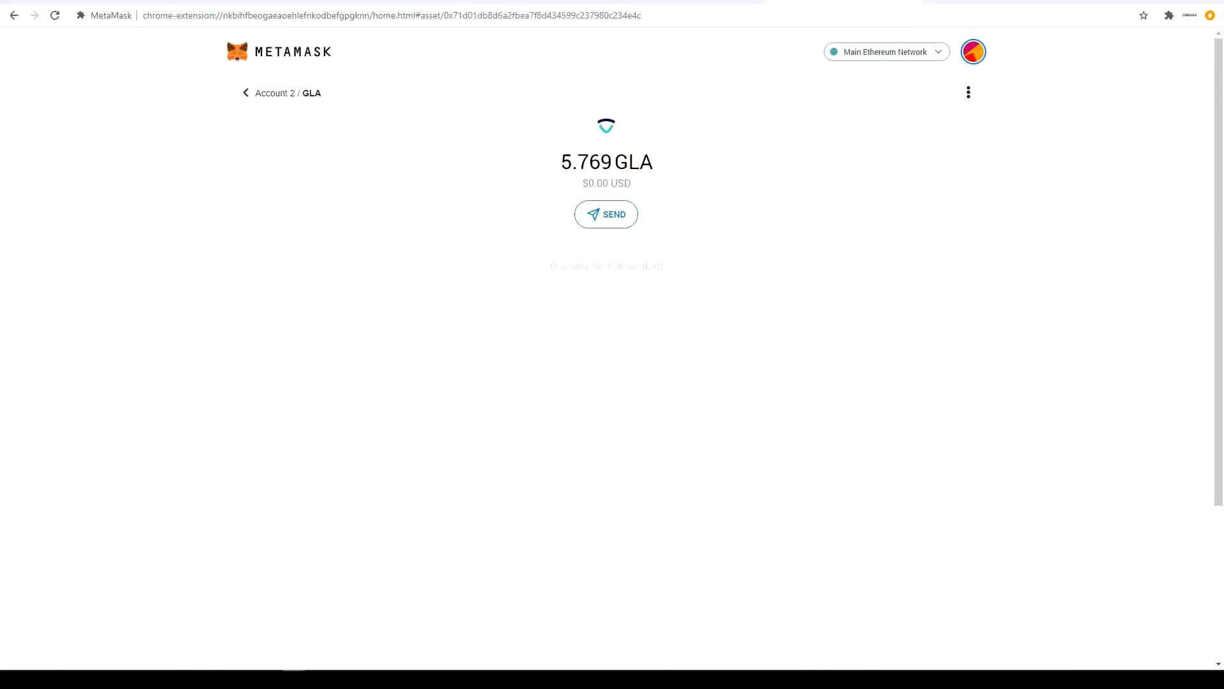
{"action": "left_click", "coordinate": [247, 93]}
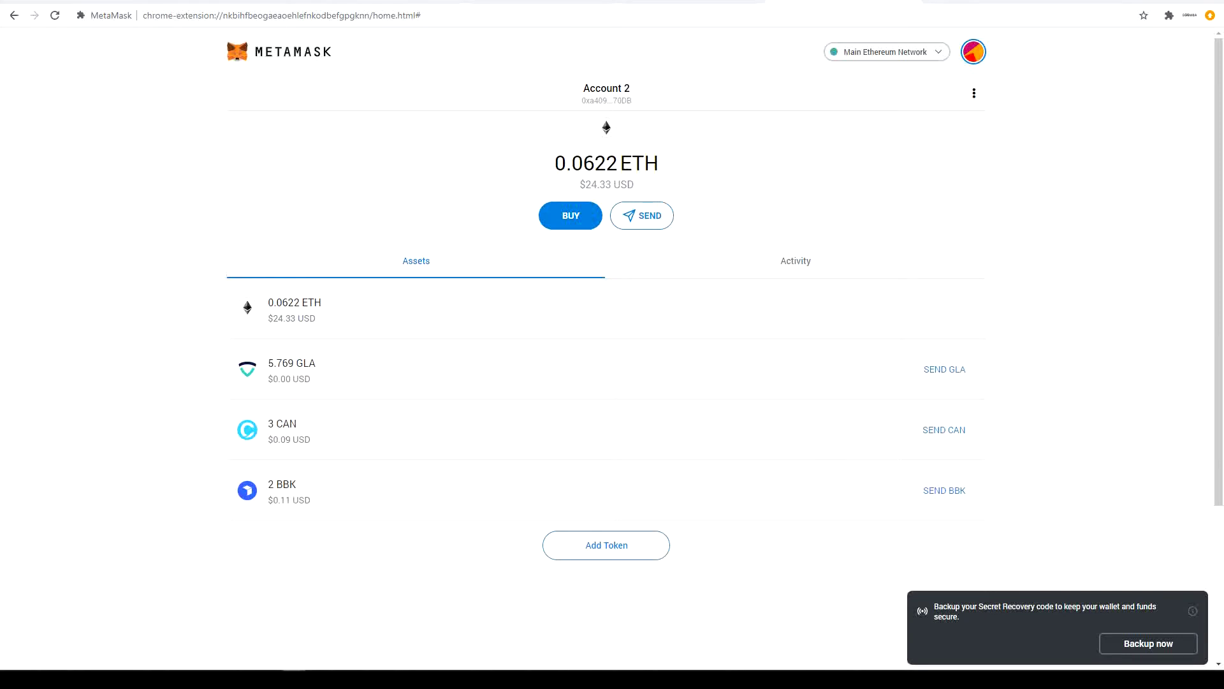
Start adding a token to Account 2 and open the custom token form
{"action": "left_click", "coordinate": [607, 545]}
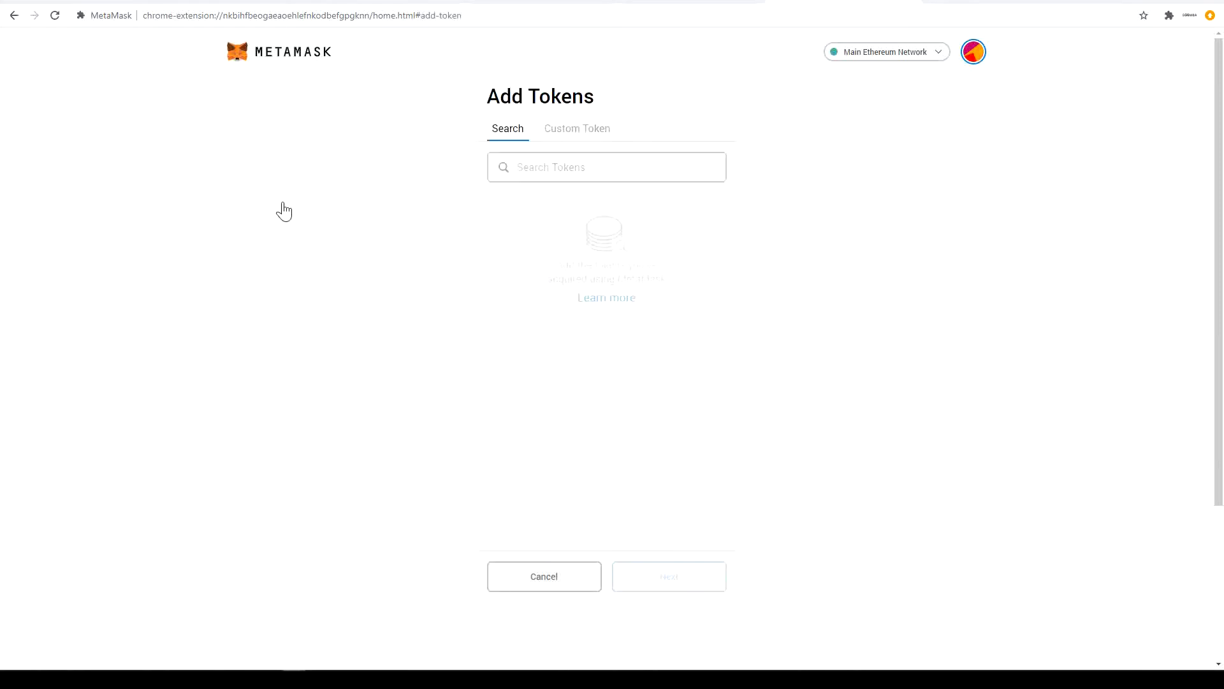
{"action": "left_click", "coordinate": [577, 129]}
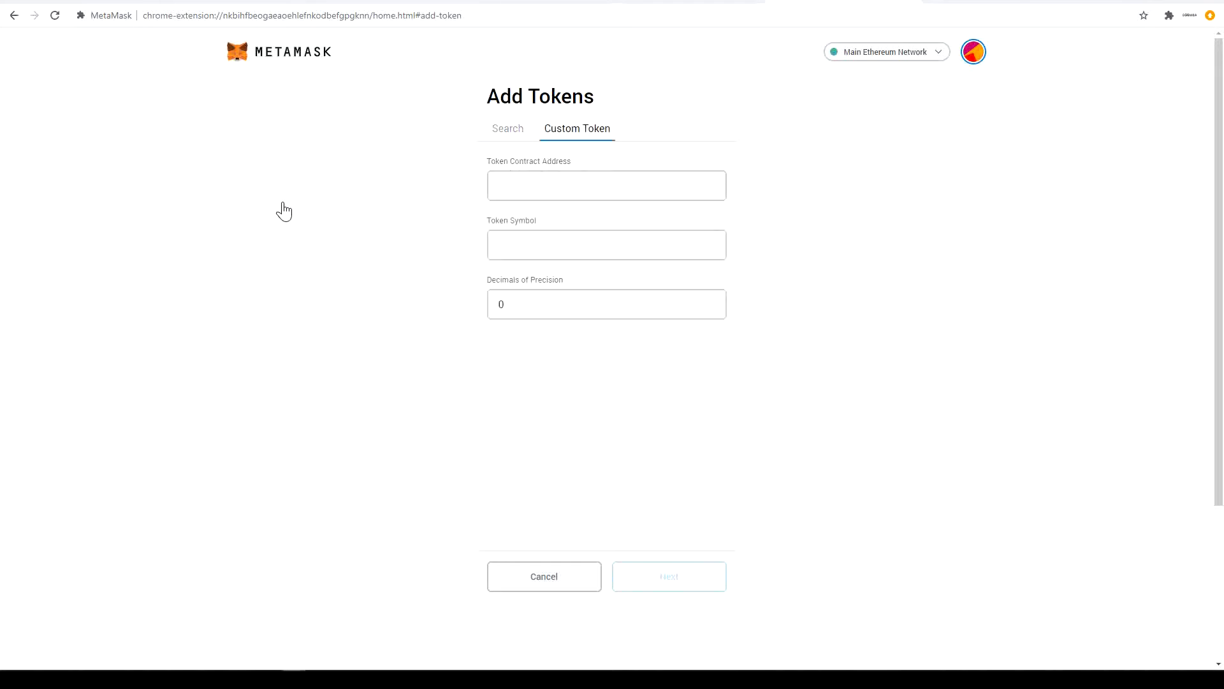
Look up Telcoin (TEL) on CoinGecko and copy its contract address from the Etherscan token page
{"action": "left_click", "coordinate": [204, 3]}
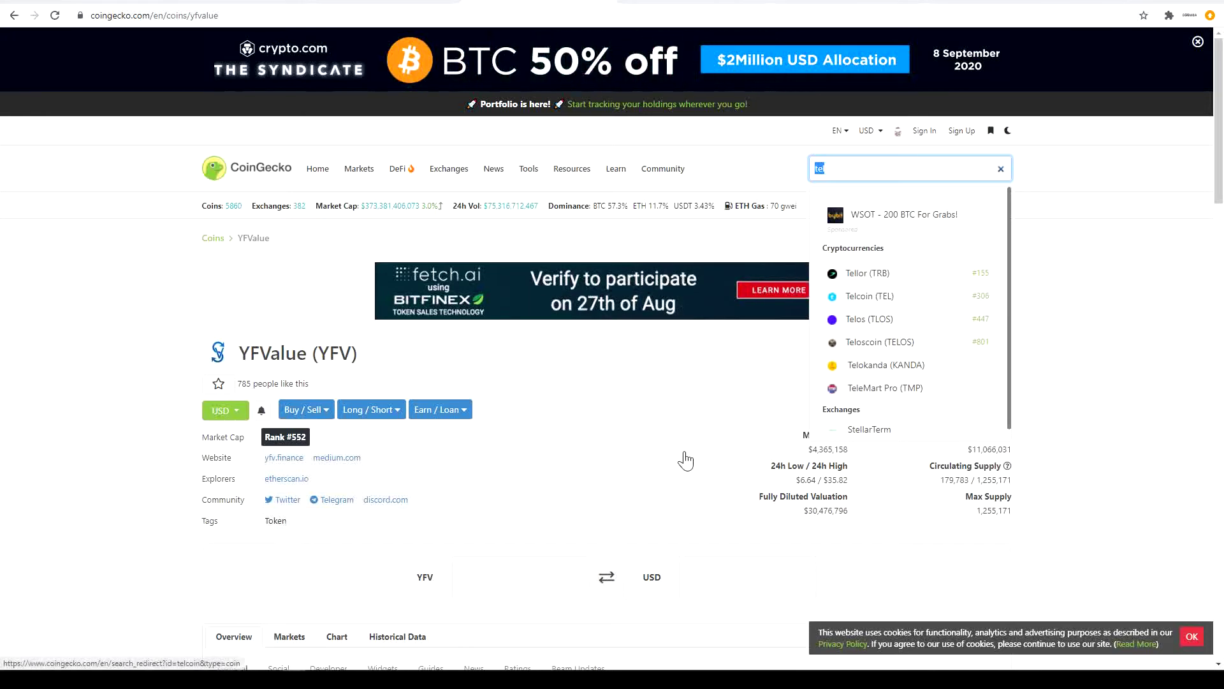
{"action": "key", "text": "Return"}
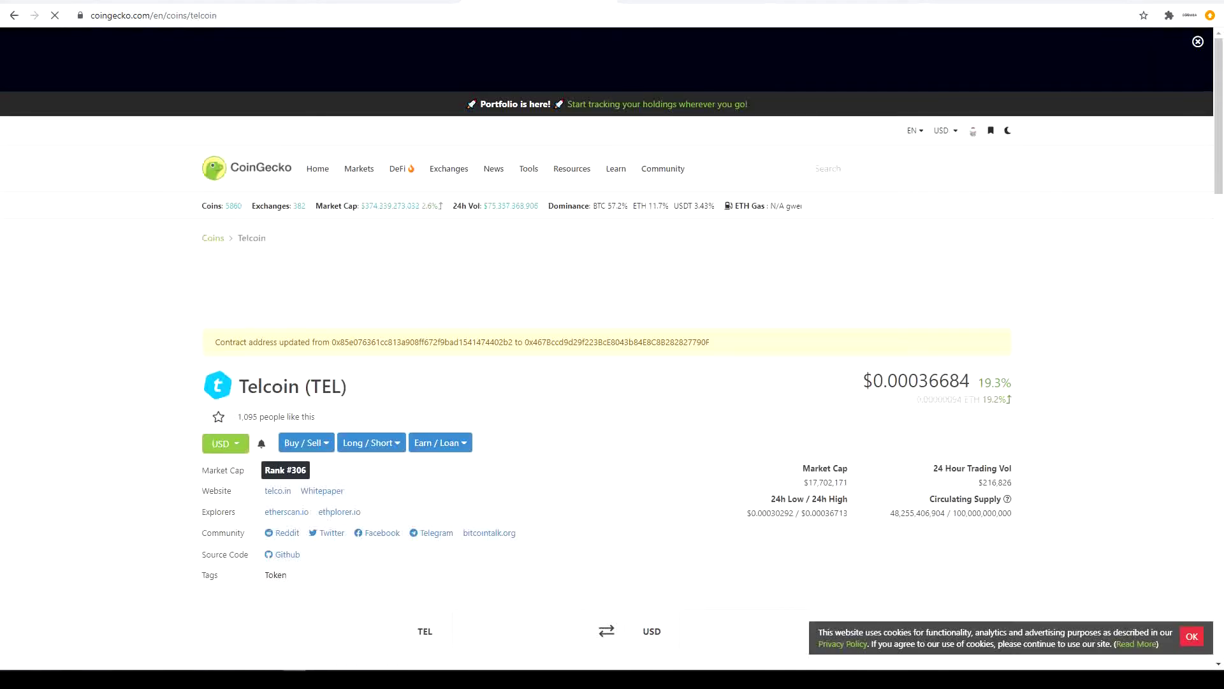
{"action": "scroll", "coordinate": [607, 348], "scroll_direction": "down", "scroll_amount": 1}
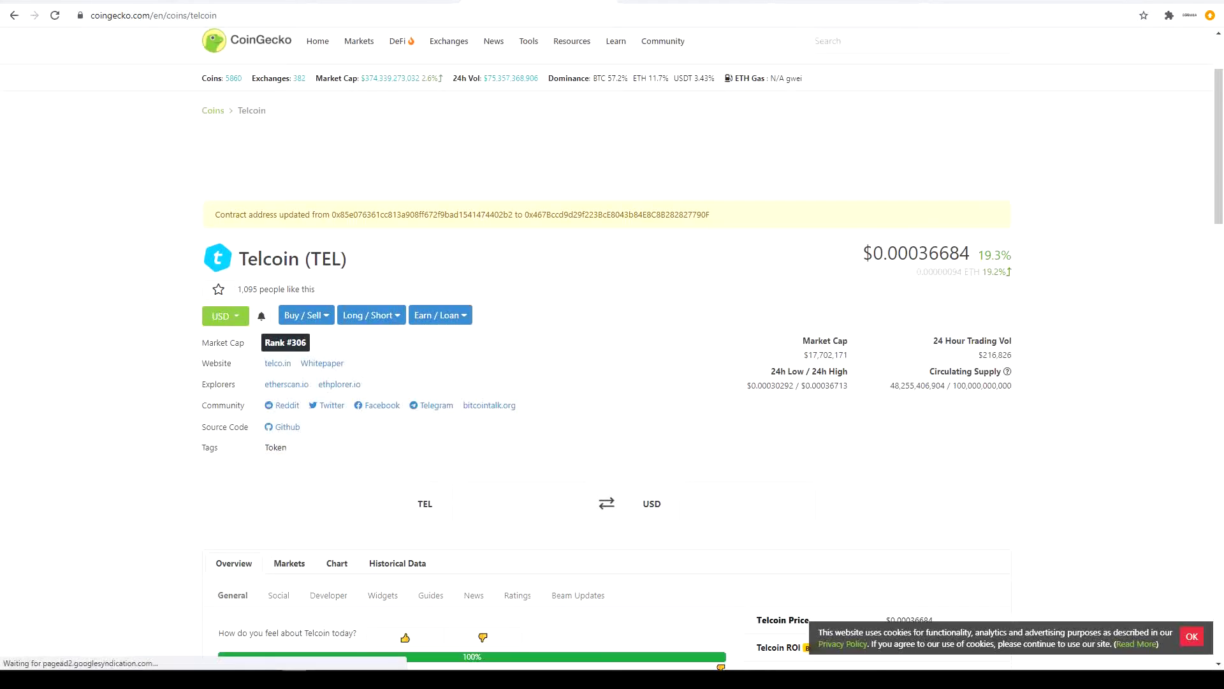
{"action": "left_click", "coordinate": [445, 2]}
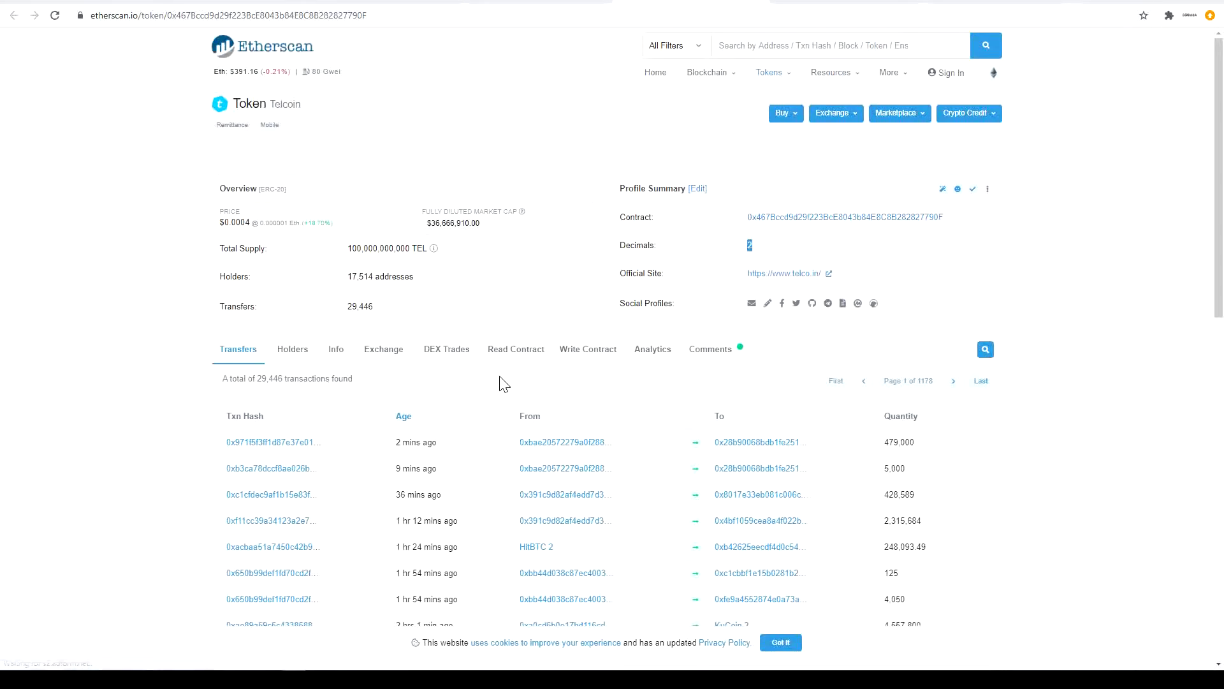
{"action": "left_click", "coordinate": [952, 218]}
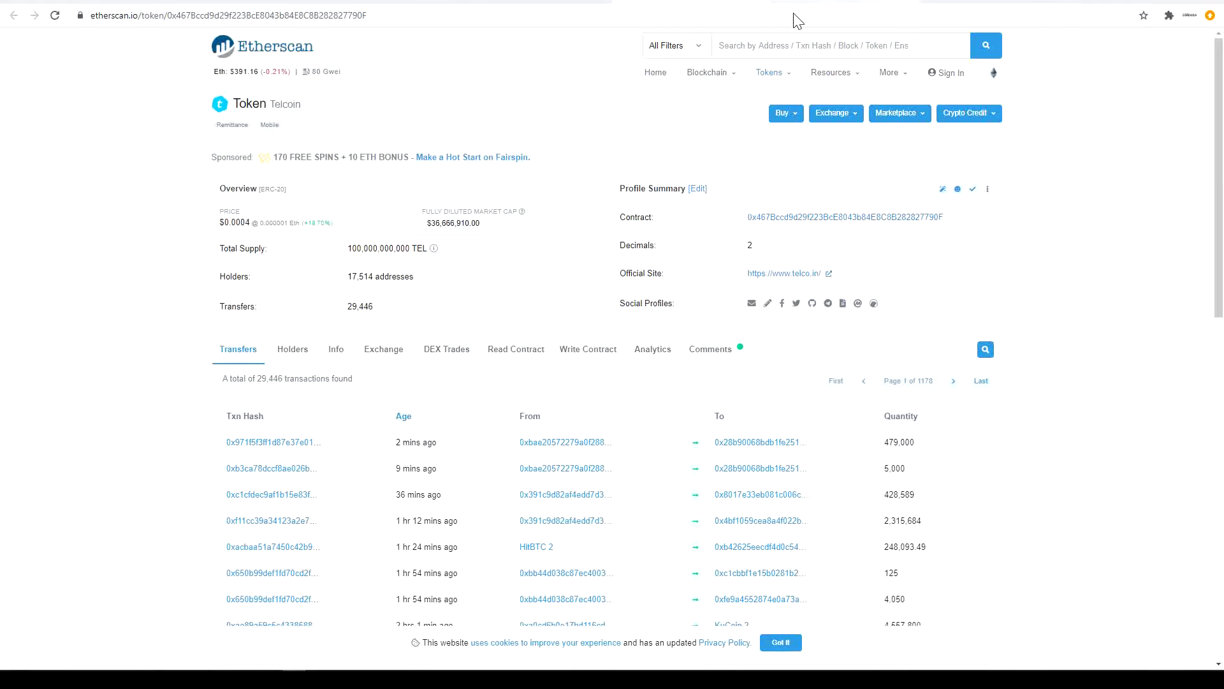
In MetaMask, add the TEL custom token using the copied contract address, and return to Account 2's asset list
{"action": "left_click", "coordinate": [957, 2]}
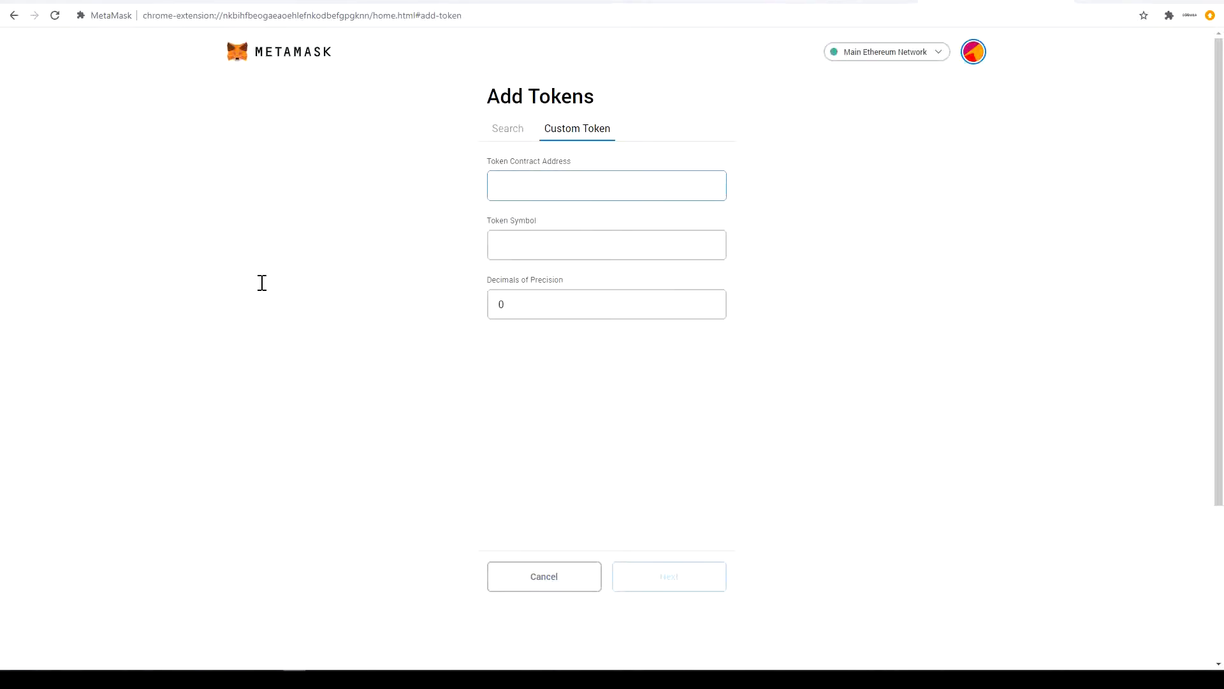
{"action": "key", "text": "ctrl+v"}
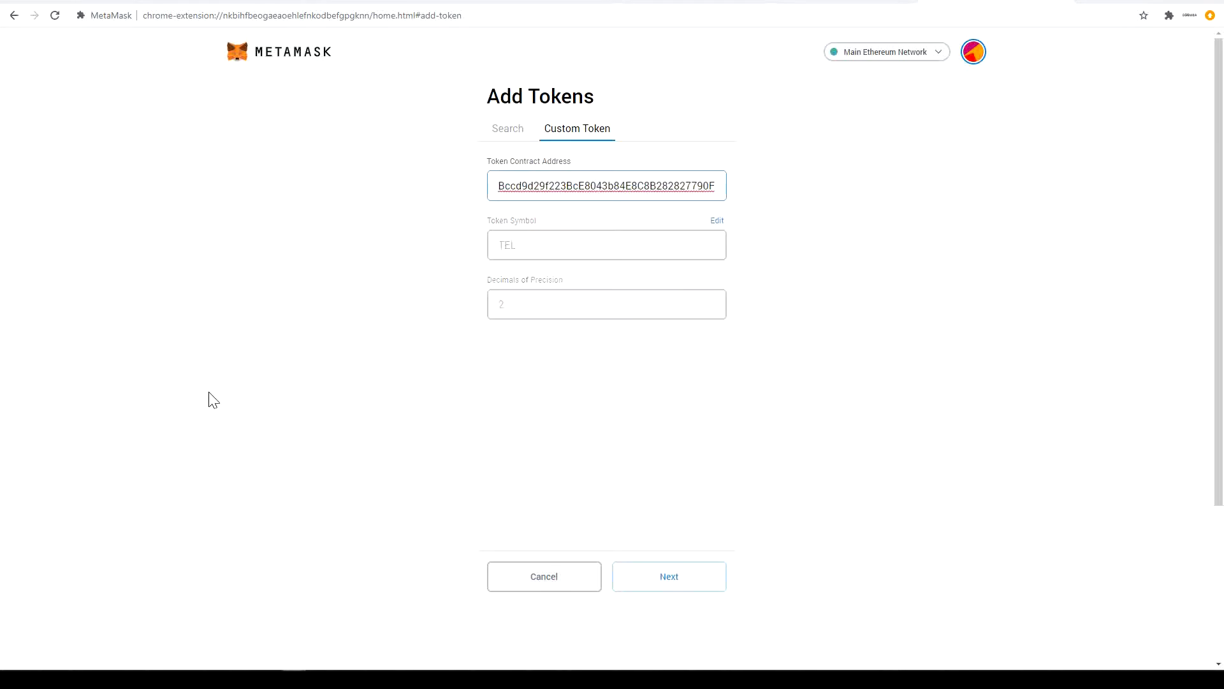
{"action": "key", "text": "Tab"}
{"action": "key", "text": "Tab"}
{"action": "left_click", "coordinate": [669, 576]}
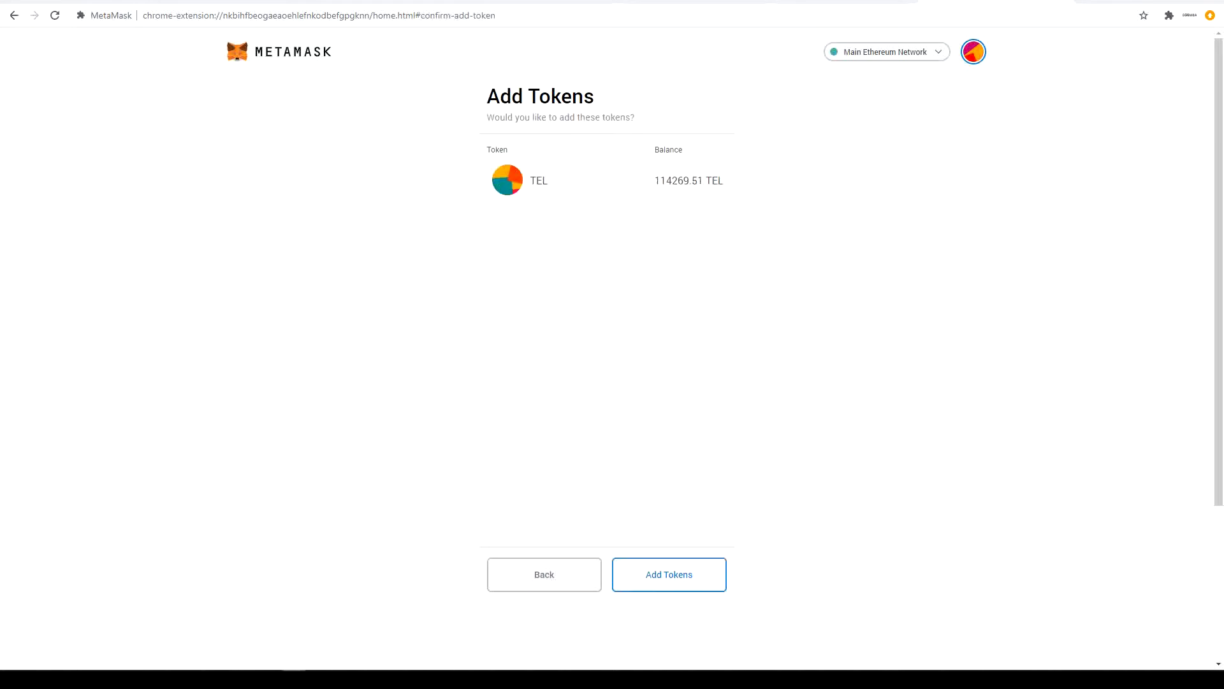
{"action": "key", "text": "Return"}
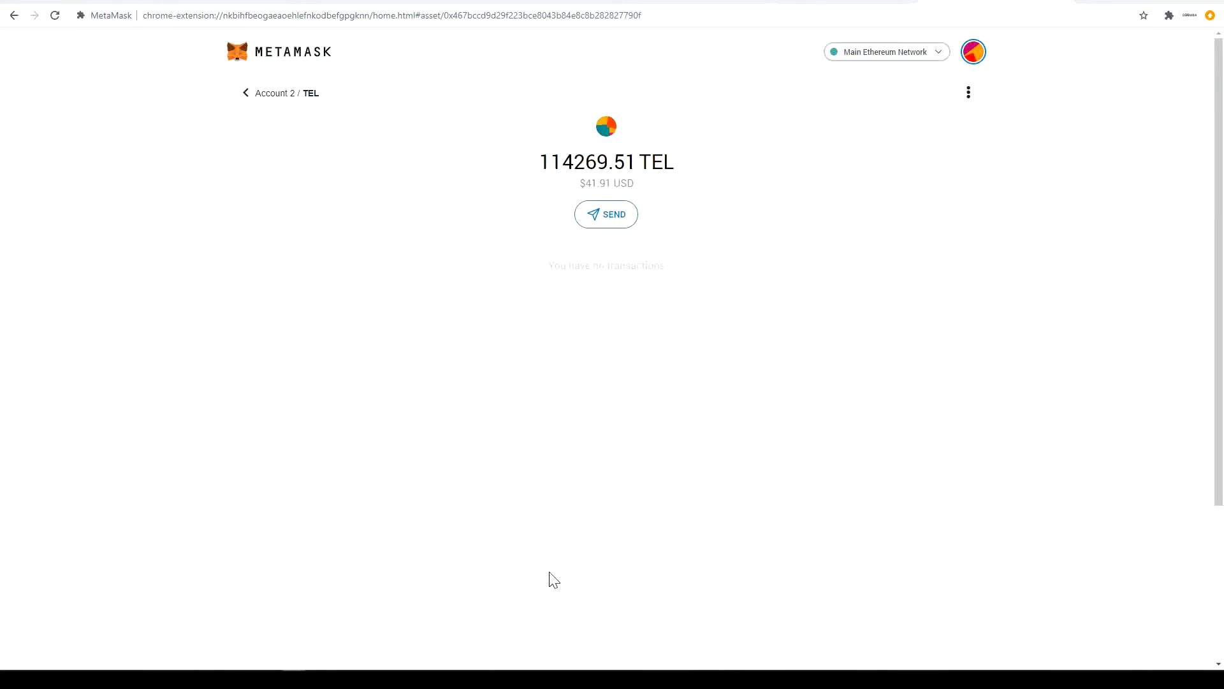
{"action": "left_click", "coordinate": [275, 93]}
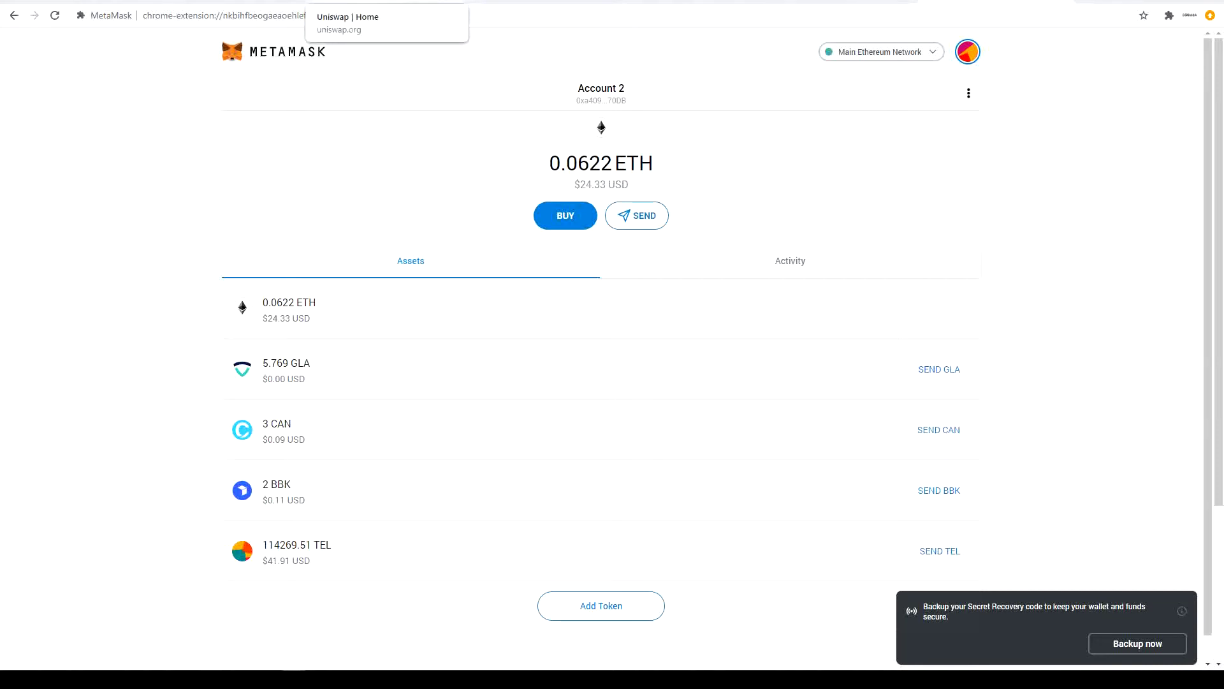
Switch to the uniswap.org site, launch the Uniswap app and open its wallet connection choices
{"action": "left_click", "coordinate": [383, 2]}
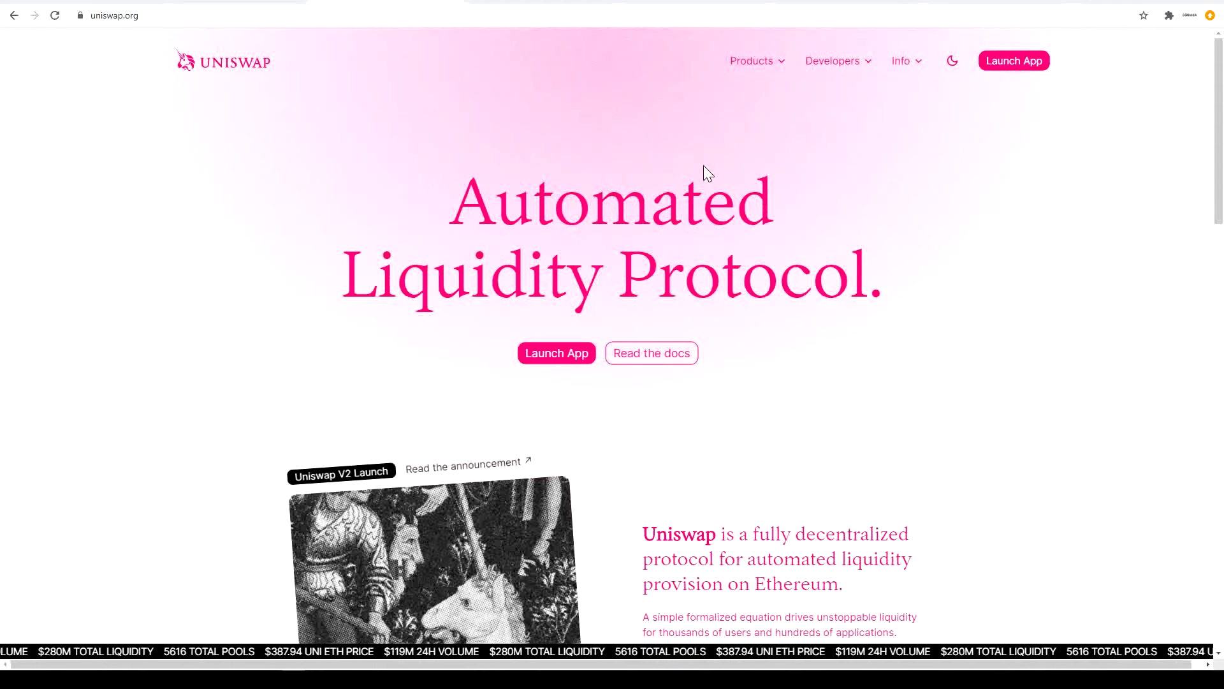
{"action": "key", "text": "ctrl+l"}
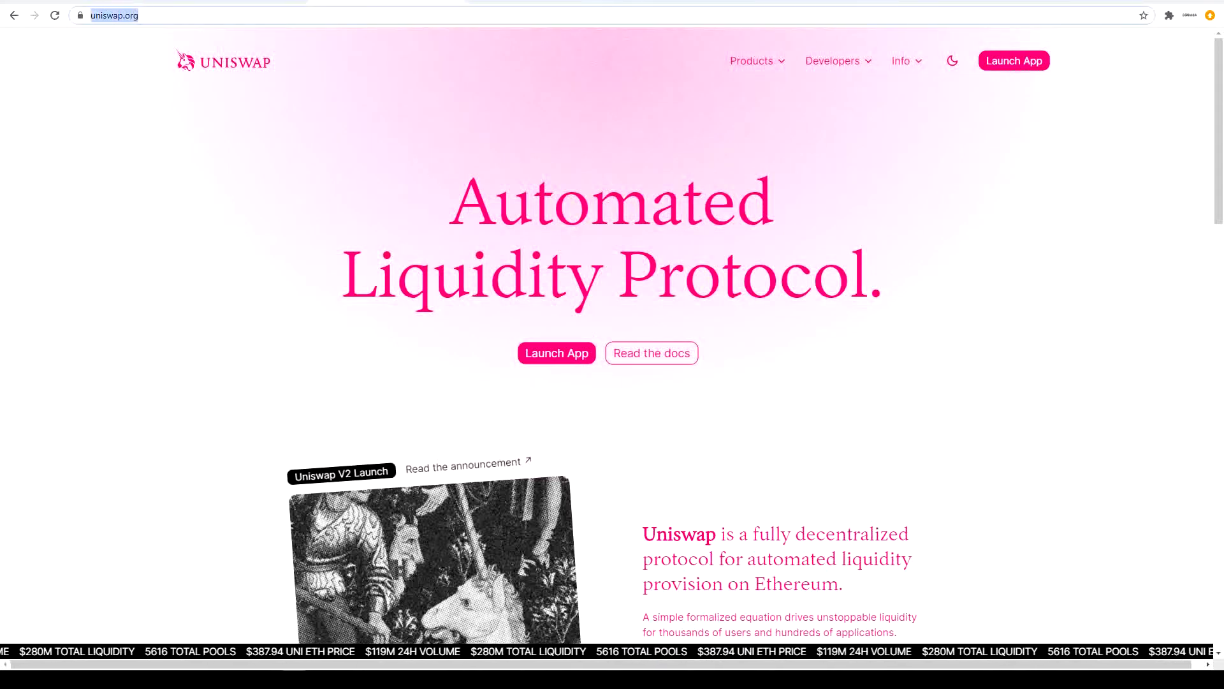
{"action": "key", "text": "alt+Tab"}
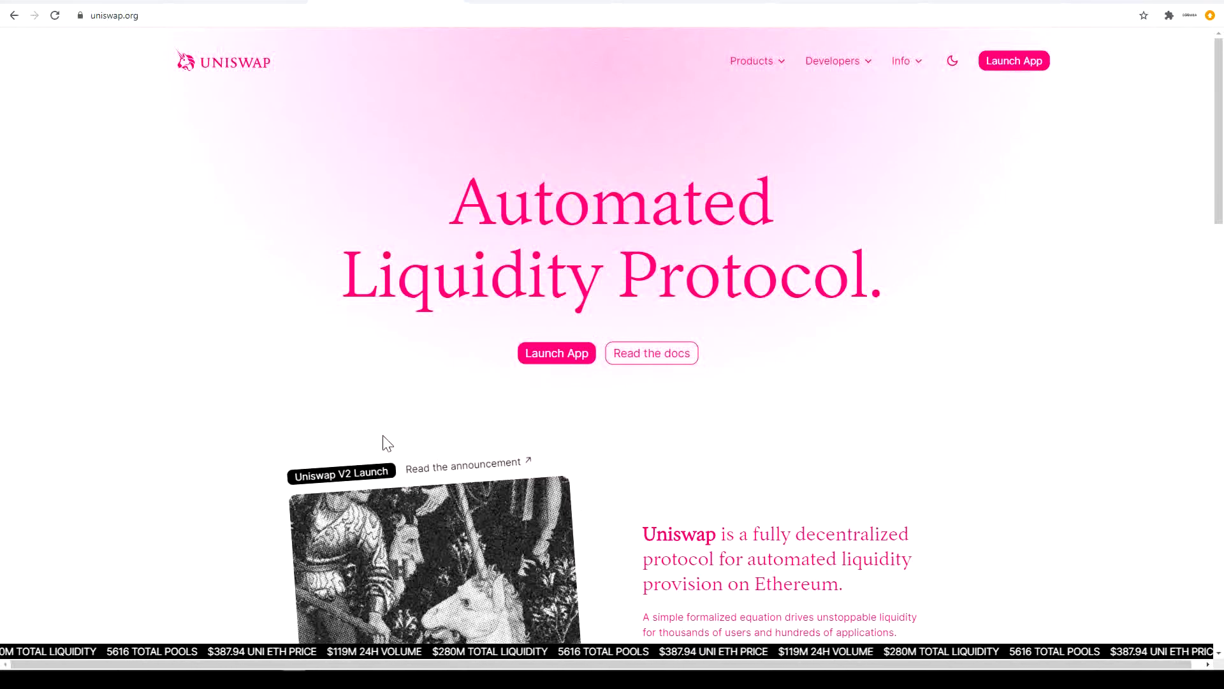
{"action": "left_click", "coordinate": [218, 535]}
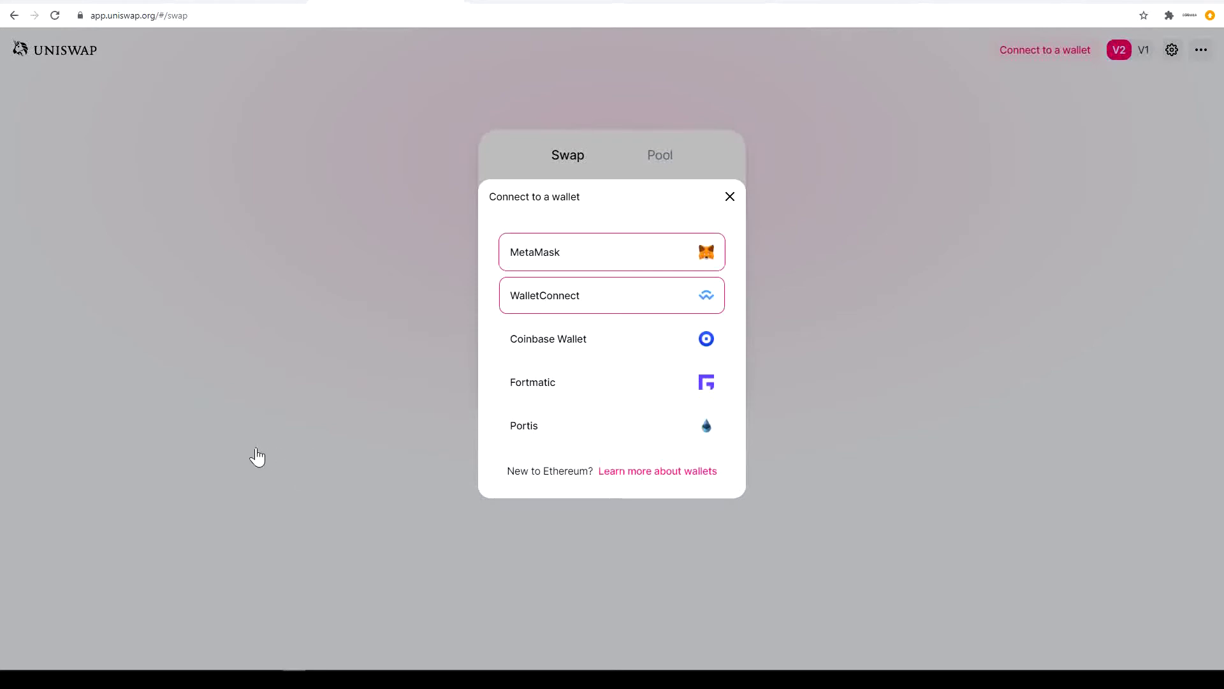
Look through the supported wallets, choose MetaMask and authorise Account 2 to connect to Uniswap
{"action": "key", "text": "Tab"}
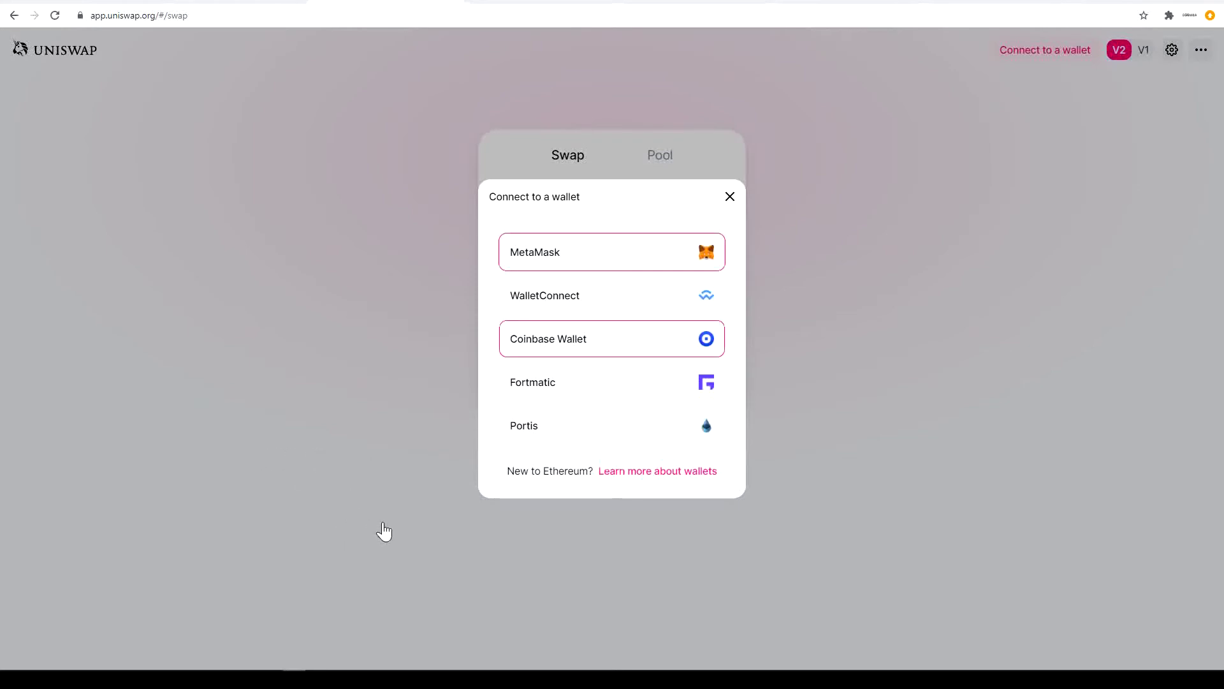
{"action": "key", "text": "Tab"}
{"action": "key", "text": "Tab"}
{"action": "key", "text": "shift+Tab"}
{"action": "key", "text": "Tab"}
{"action": "key", "text": "shift+Tab"}
{"action": "key", "text": "shift+Tab"}
{"action": "key", "text": "shift+Tab"}
{"action": "key", "text": "shift+Tab"}
{"action": "key", "text": "Return"}
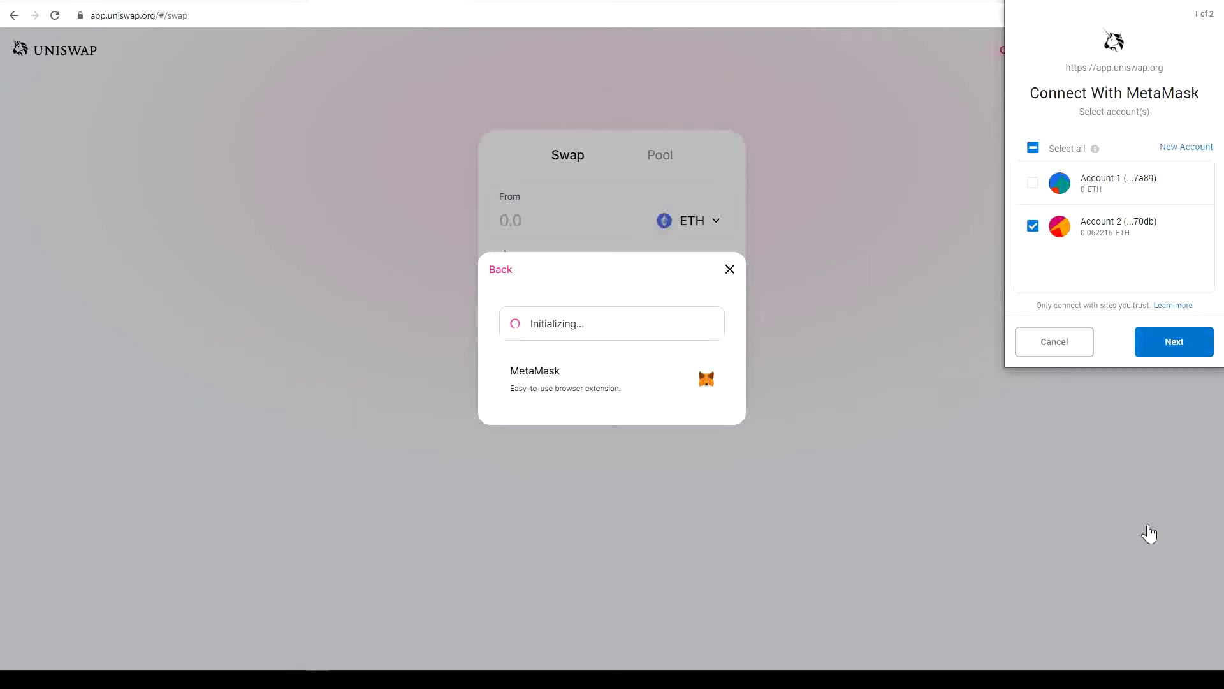
{"action": "key", "text": "Return"}
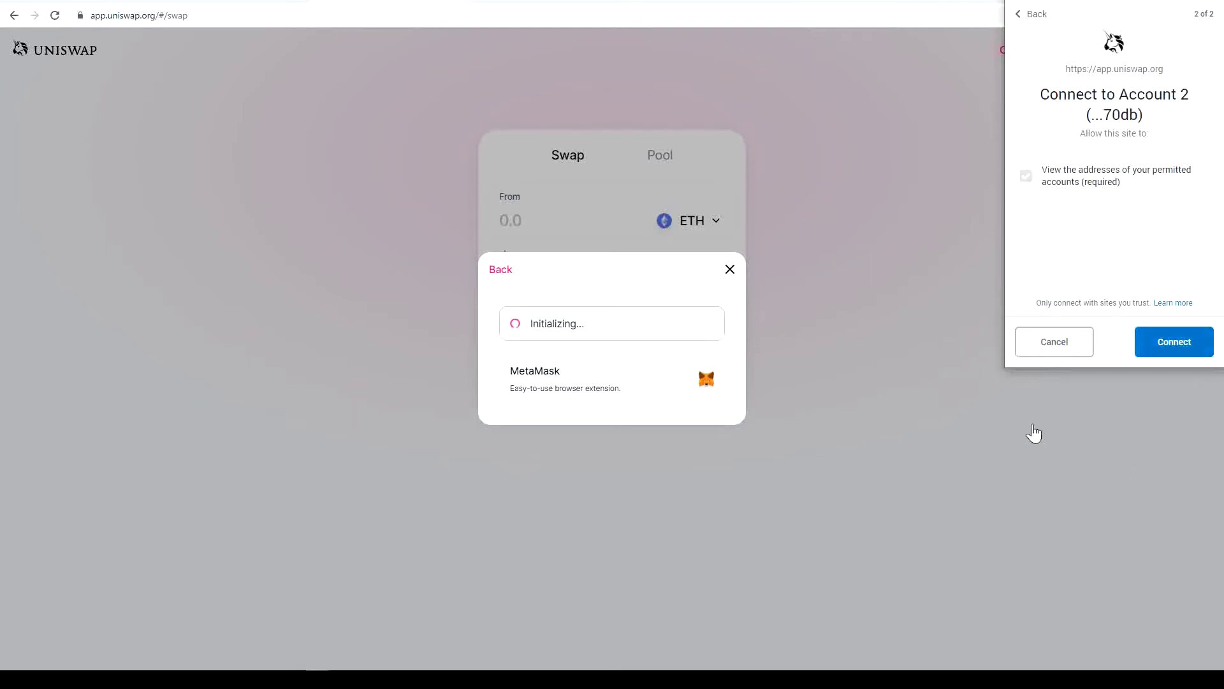
{"action": "key", "text": "Return"}
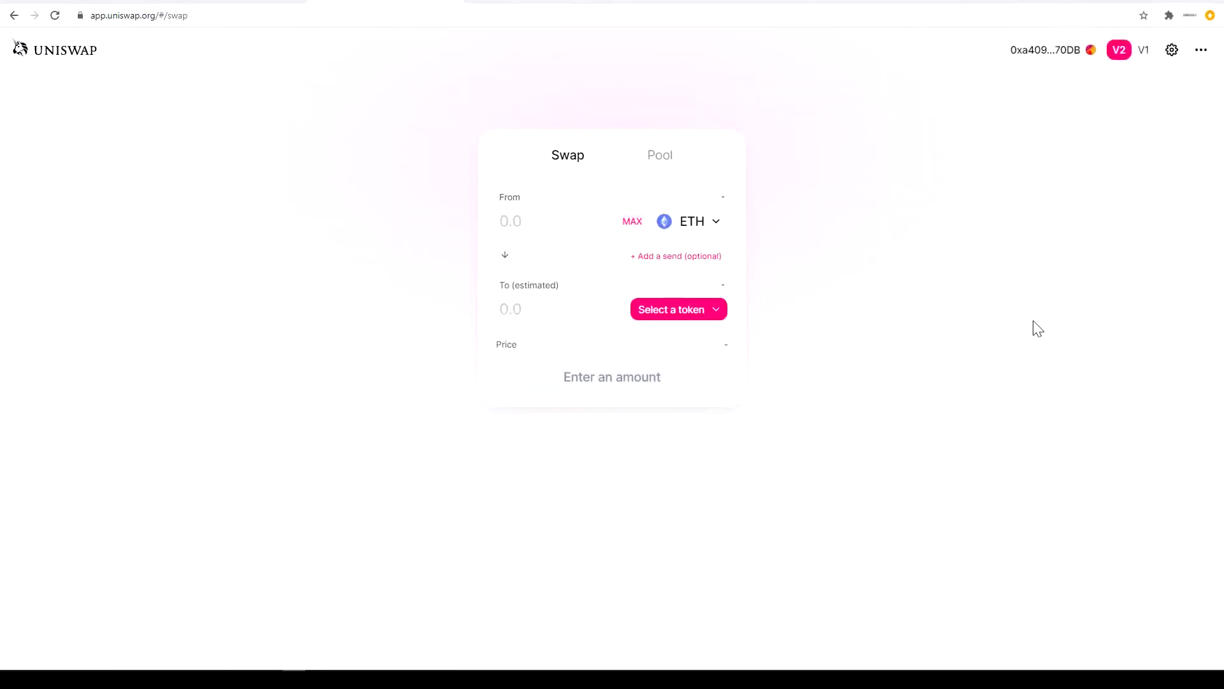
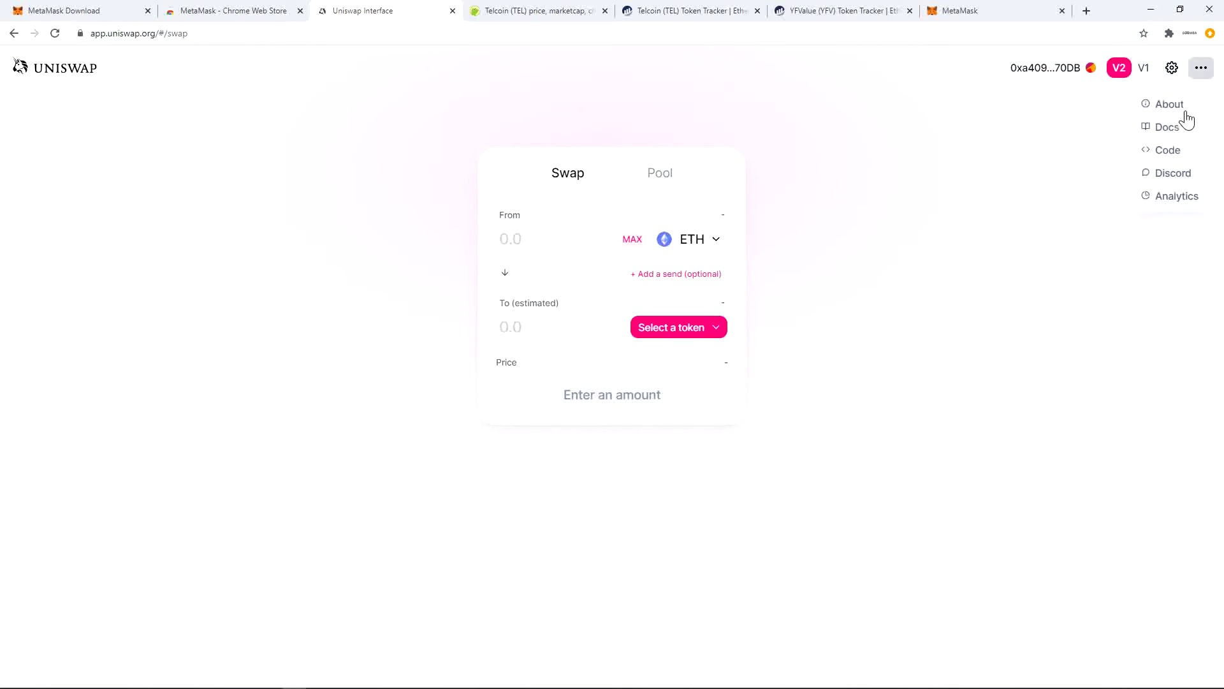
Open Uniswap's analytics page and examine the liquidity and volume charts, top tokens, top pairs and transactions
{"action": "left_click", "coordinate": [1175, 196]}
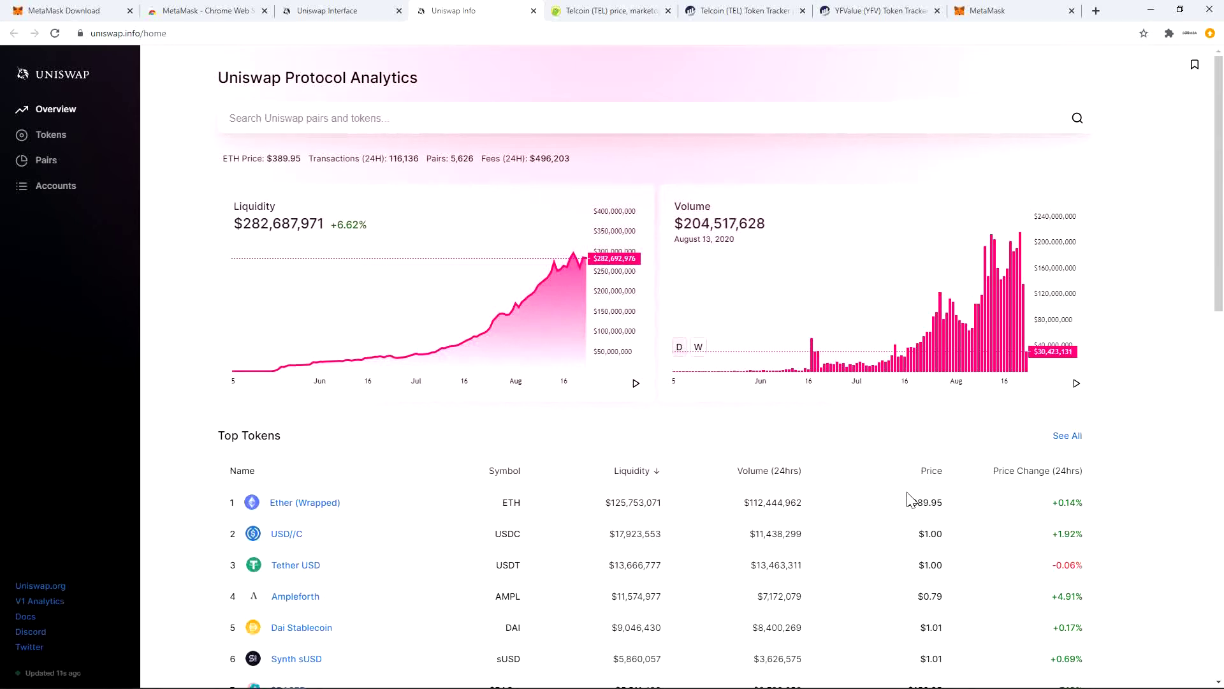
{"action": "scroll", "coordinate": [1181, 437], "scroll_direction": "down", "scroll_amount": 4}
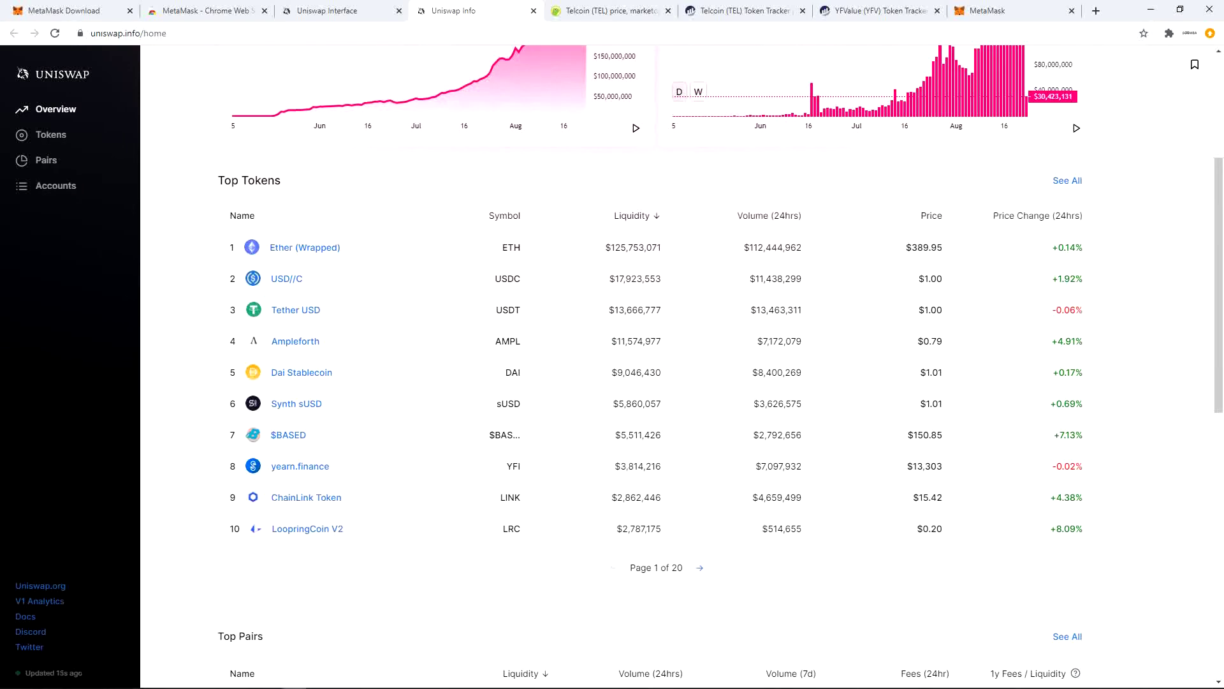
{"action": "scroll", "coordinate": [676, 367], "scroll_direction": "down", "scroll_amount": 4}
{"action": "scroll", "coordinate": [651, 361], "scroll_direction": "down", "scroll_amount": 3}
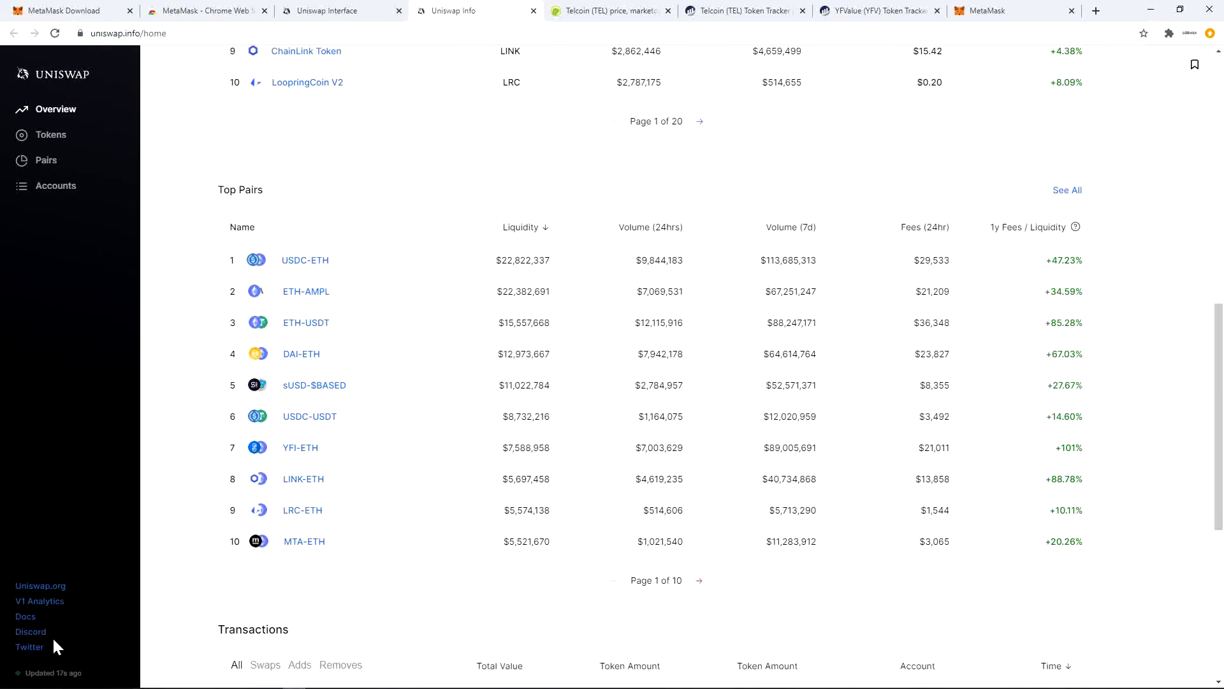
{"action": "scroll", "coordinate": [676, 367], "scroll_direction": "down", "scroll_amount": 6}
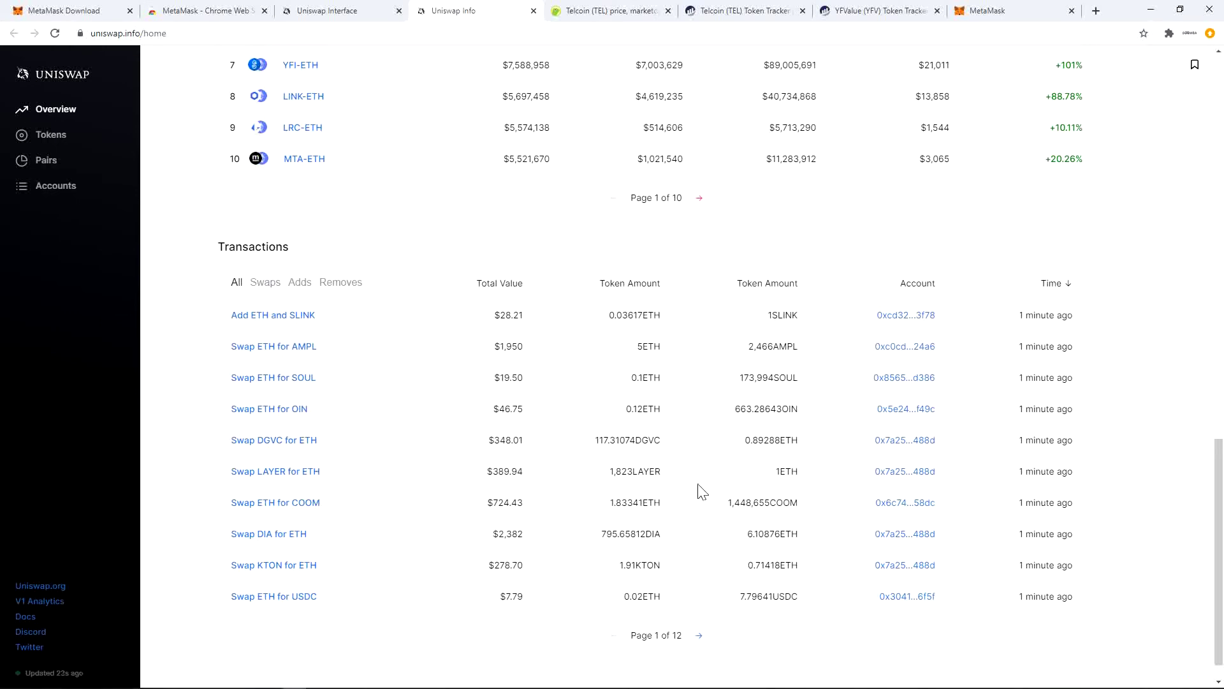
{"action": "scroll", "coordinate": [855, 599], "scroll_direction": "down", "scroll_amount": 1}
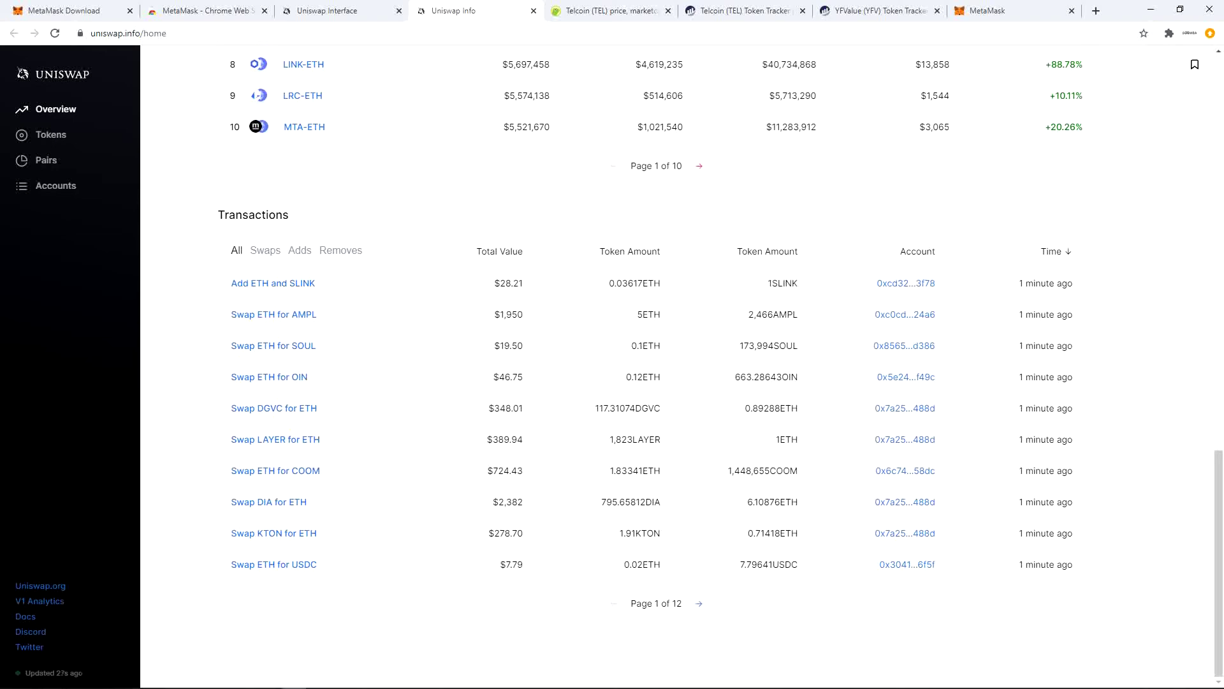
{"action": "scroll", "coordinate": [682, 367], "scroll_direction": "up", "scroll_amount": 13}
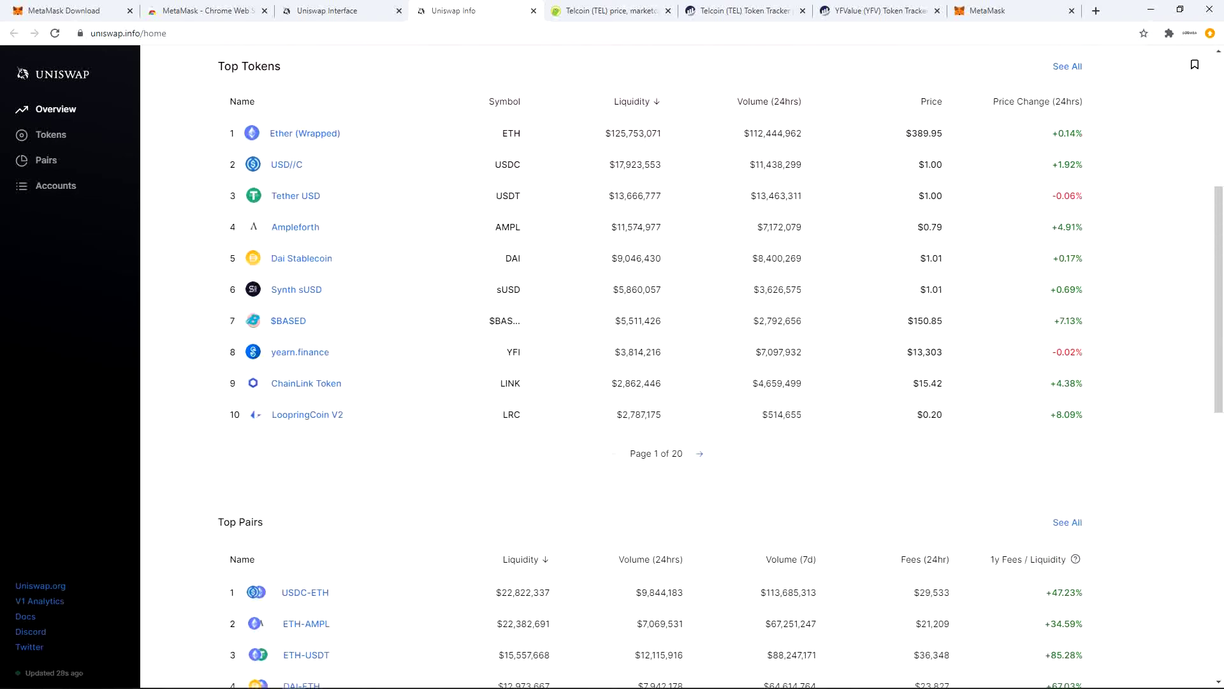
{"action": "scroll", "coordinate": [682, 366], "scroll_direction": "up", "scroll_amount": 3}
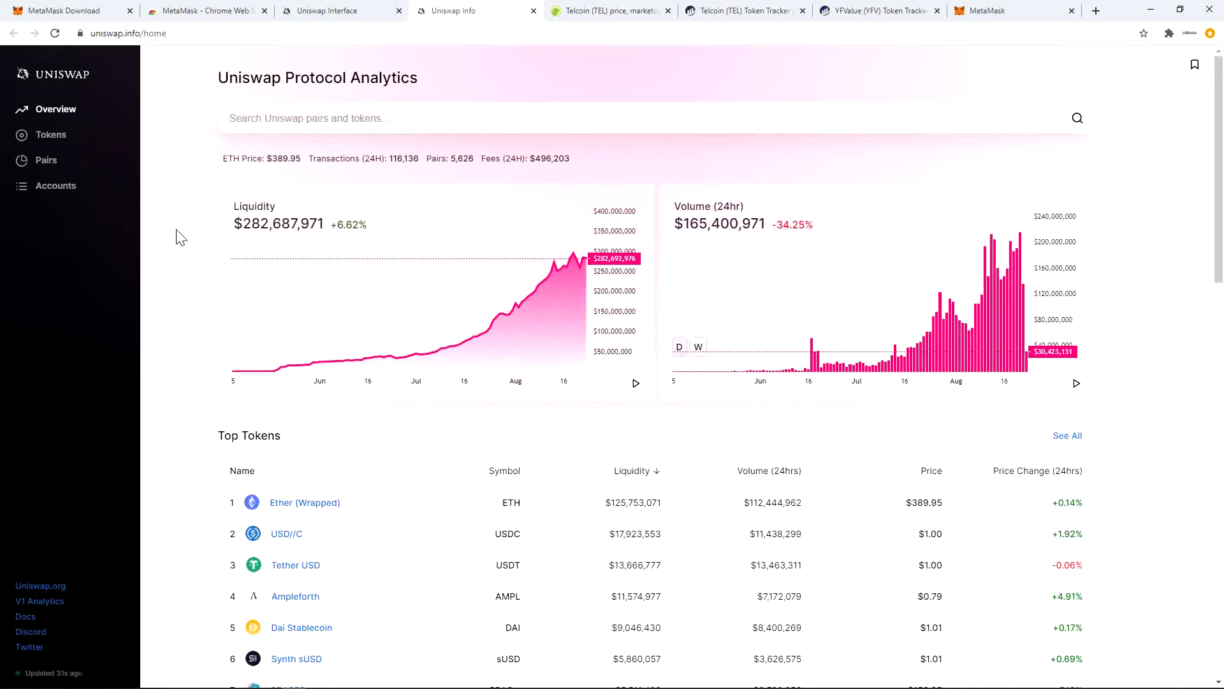
Open the yearn.finance (YFI) token page from the search suggestions and examine its price chart, top pairs and transactions
{"action": "left_click", "coordinate": [308, 118]}
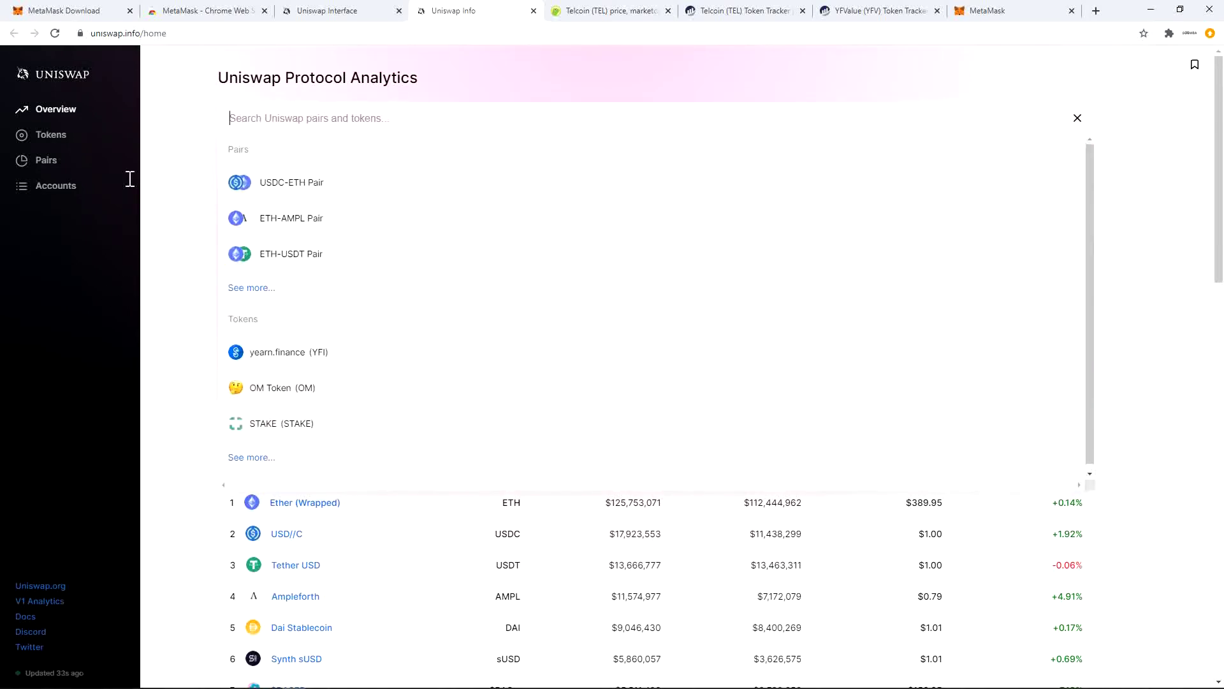
{"action": "left_click", "coordinate": [280, 352]}
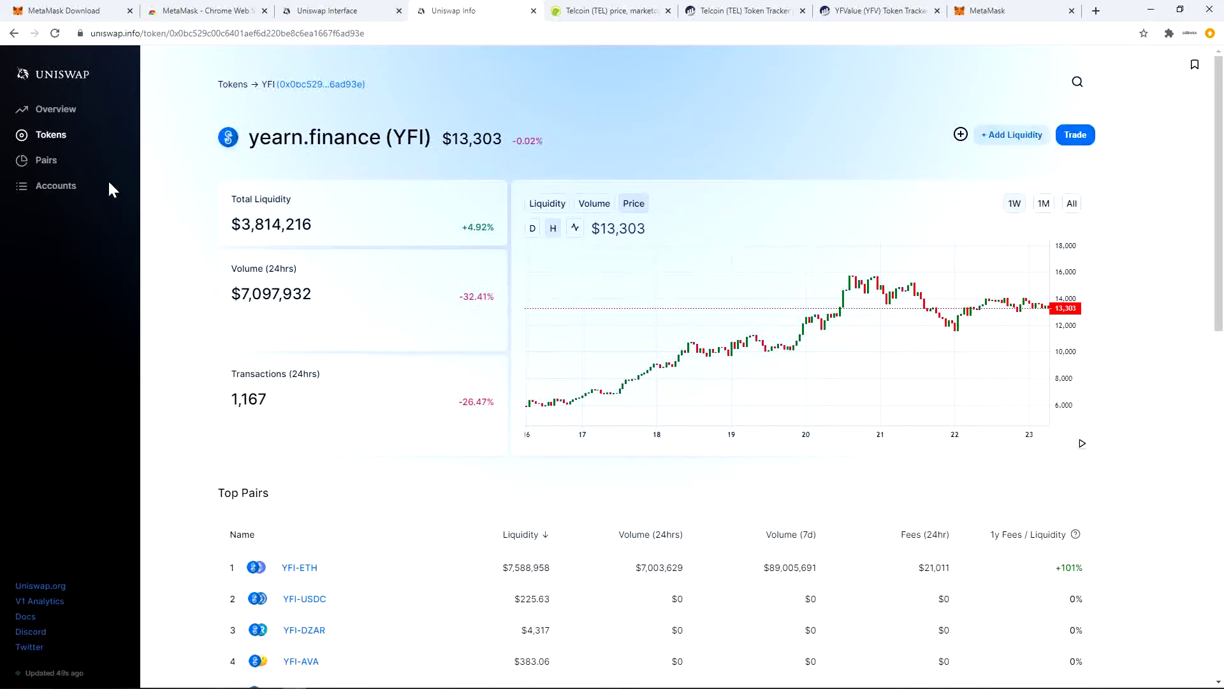
{"action": "scroll", "coordinate": [110, 185], "scroll_direction": "down", "scroll_amount": 2}
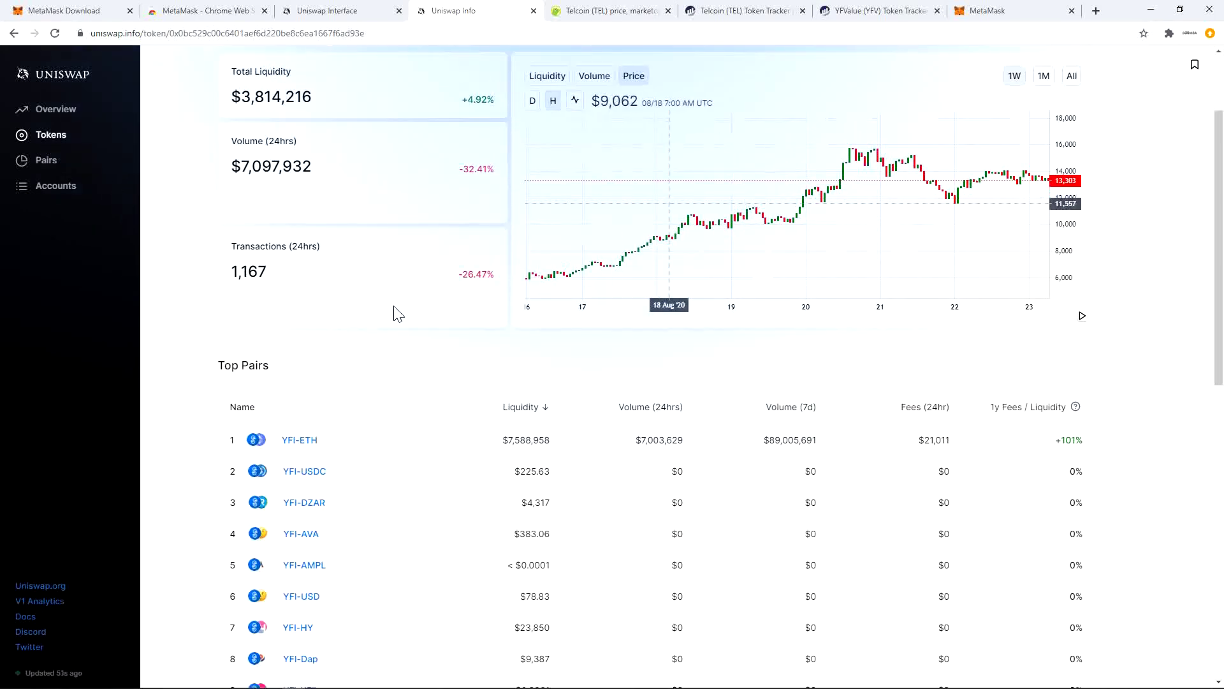
{"action": "scroll", "coordinate": [1148, 284], "scroll_direction": "up", "scroll_amount": 2}
{"action": "scroll", "coordinate": [1132, 295], "scroll_direction": "down", "scroll_amount": 6}
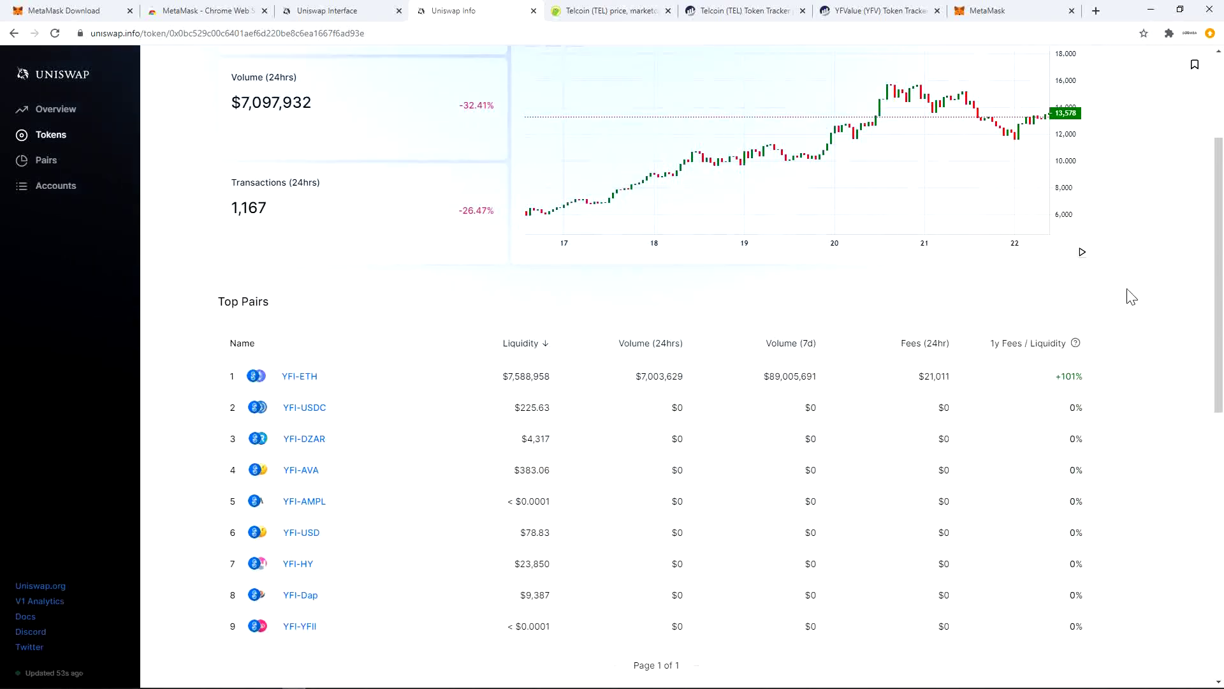
{"action": "scroll", "coordinate": [1131, 297], "scroll_direction": "down", "scroll_amount": 6}
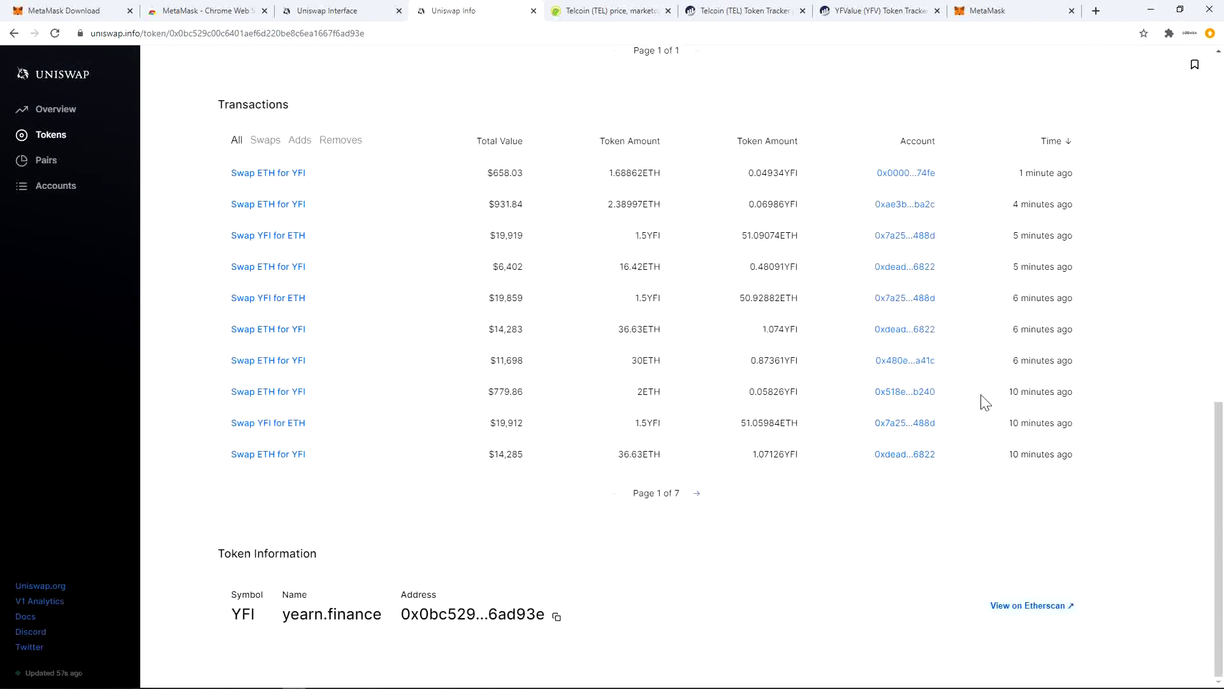
Examine yearn.finance's contract address in the token information and return to its price overview
{"action": "left_click_drag", "start_coordinate": [546, 614], "coordinate": [411, 615]}
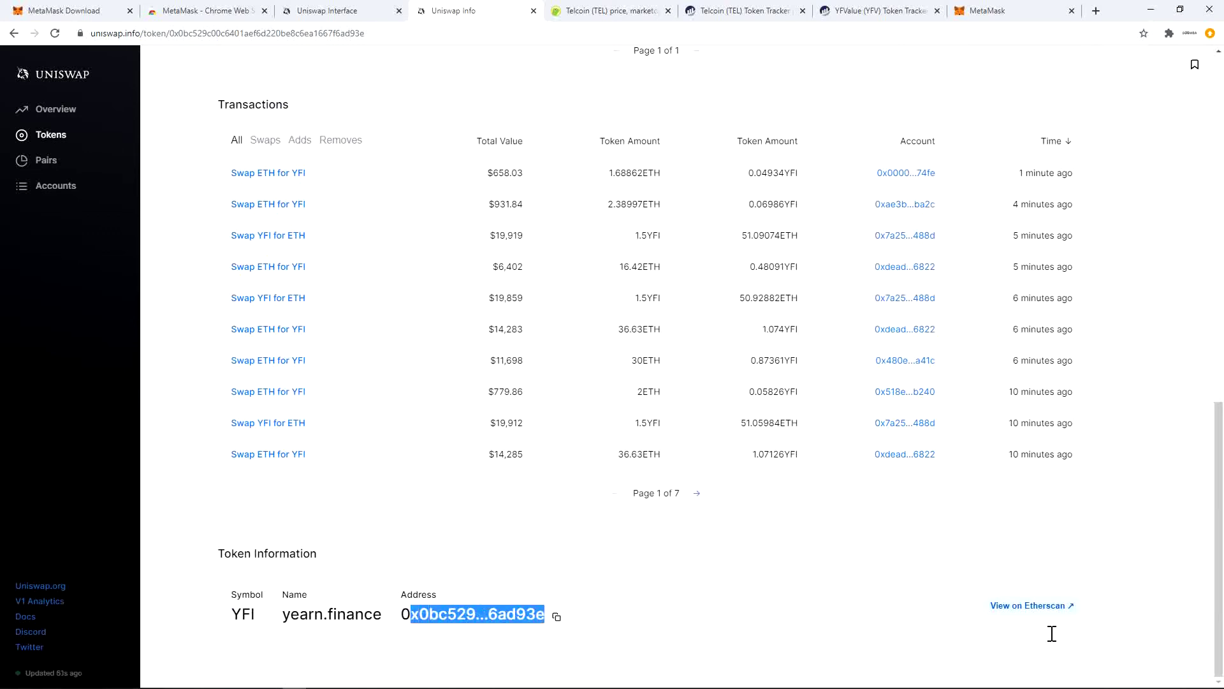
{"action": "left_click", "coordinate": [1113, 543]}
{"action": "scroll", "coordinate": [1105, 539], "scroll_direction": "up", "scroll_amount": 12}
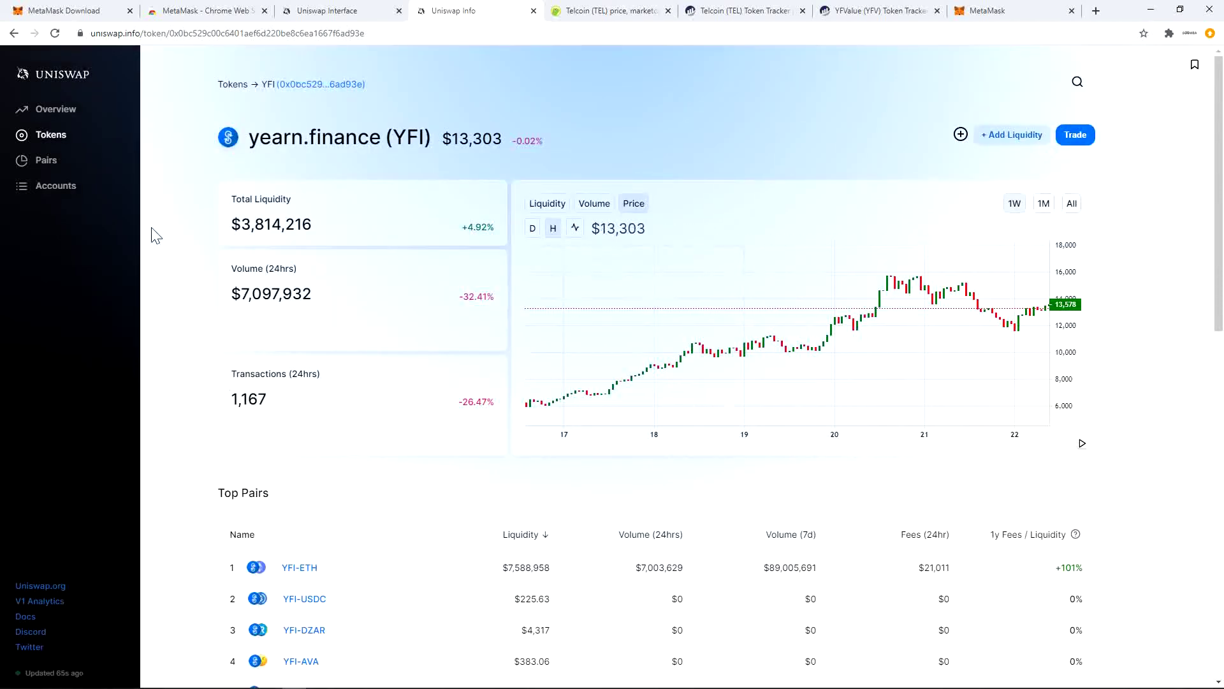
Return to the Uniswap swap page and set the slippage tolerance to 1% in the transaction settings
{"action": "left_click", "coordinate": [329, 11]}
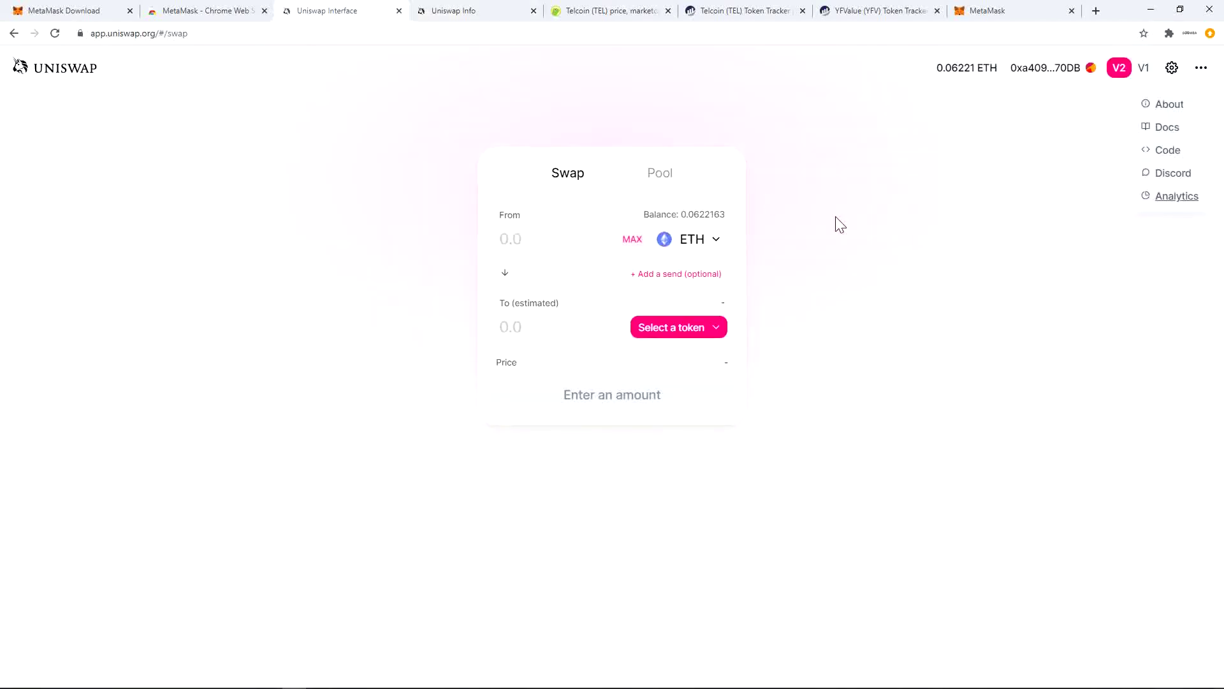
{"action": "left_click", "coordinate": [1142, 102]}
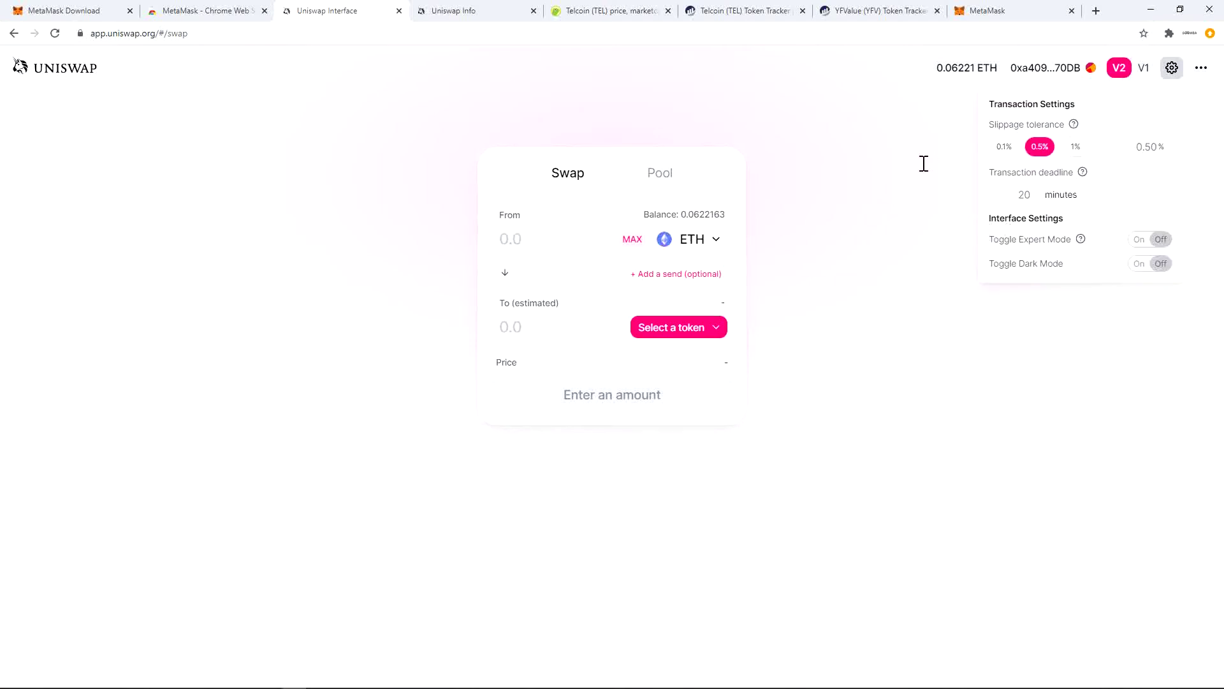
{"action": "left_click_drag", "start_coordinate": [882, 184], "coordinate": [970, 185]}
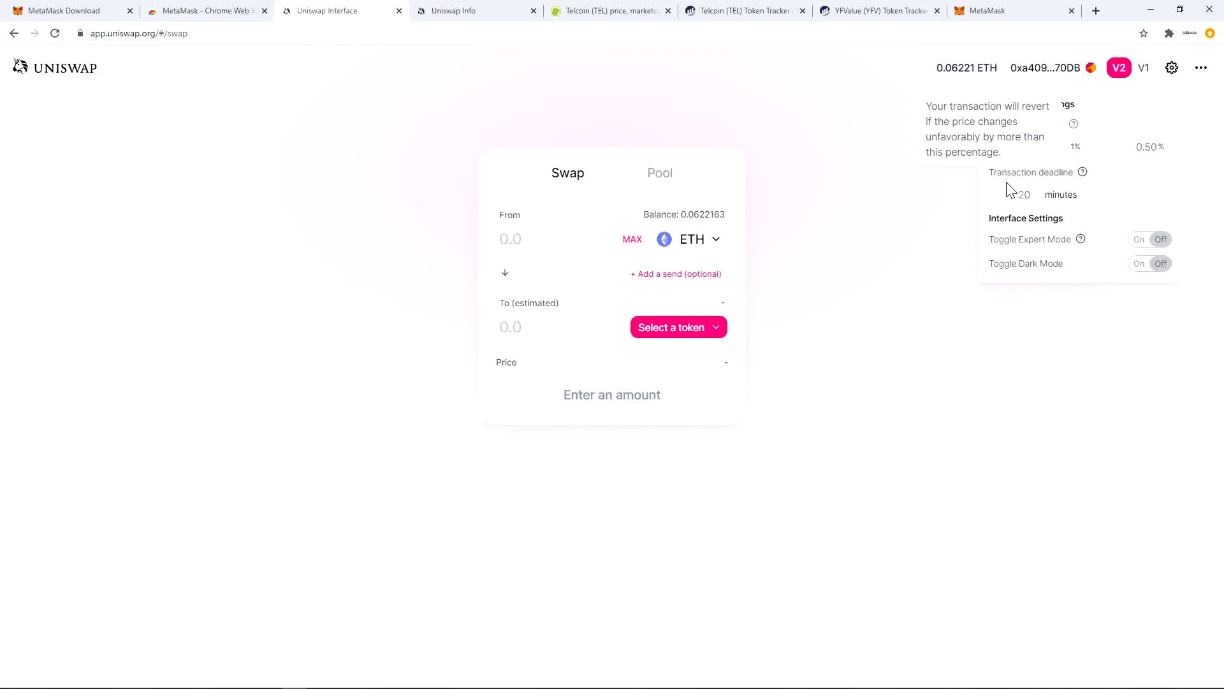
{"action": "left_click", "coordinate": [1075, 146]}
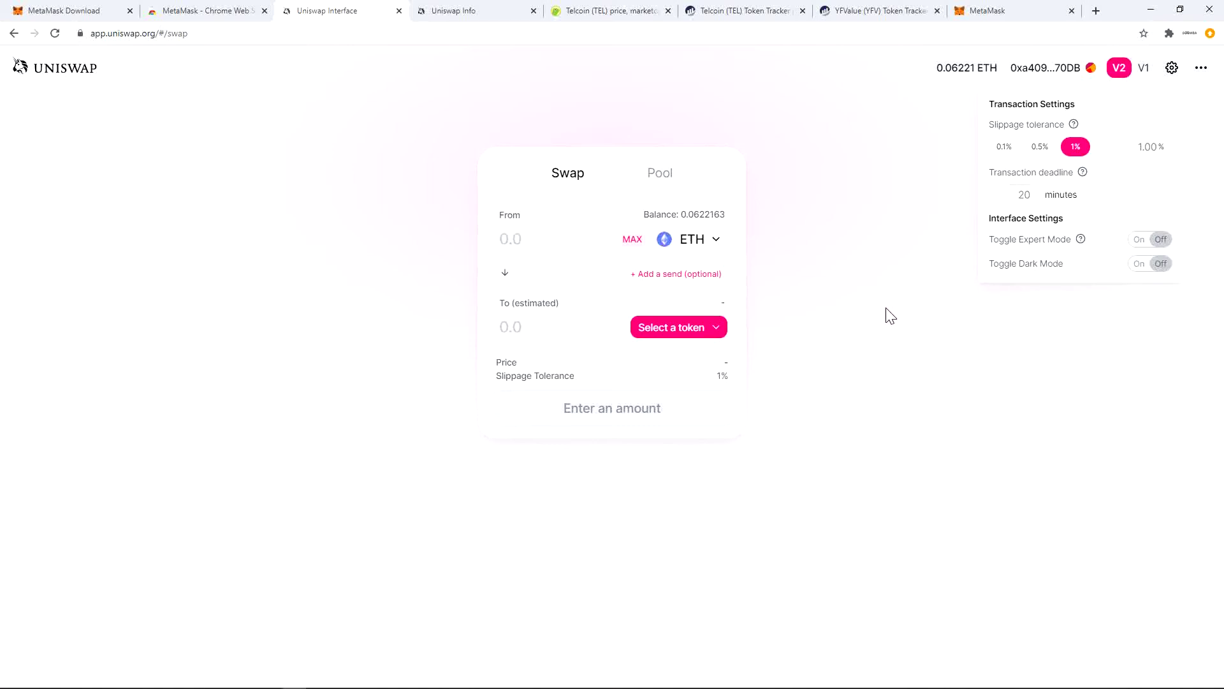
{"action": "left_click", "coordinate": [763, 317]}
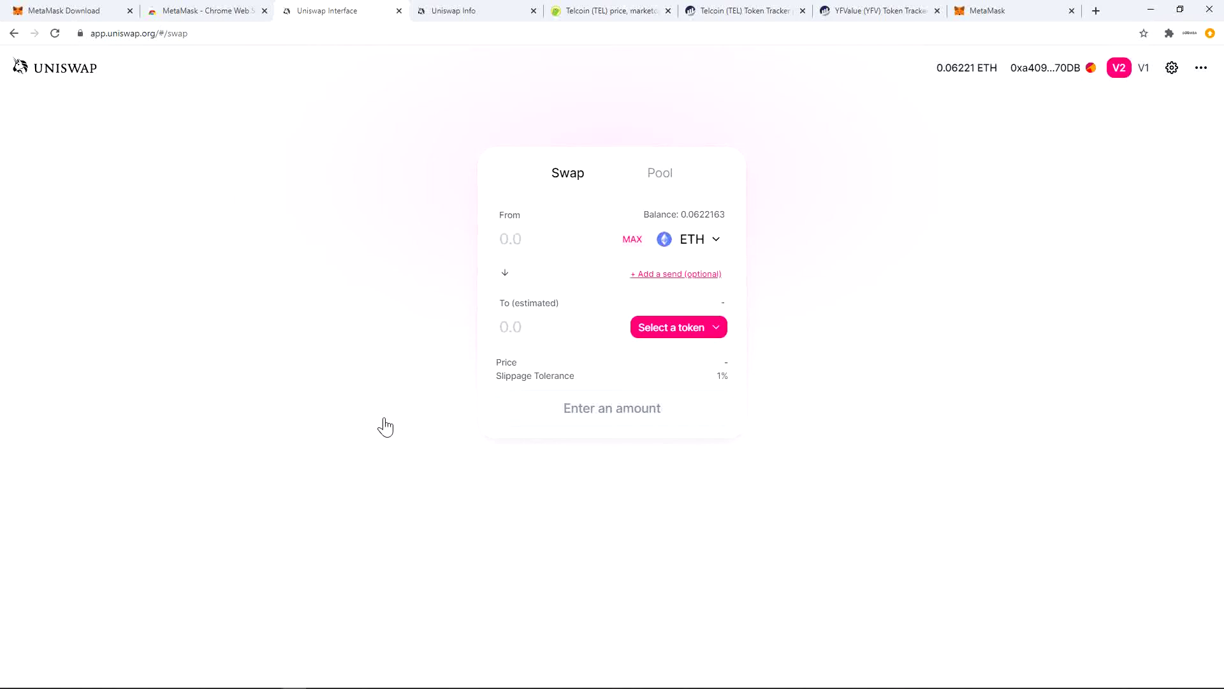
Open the token choices for the receiving side of the swap, search for "tel" and clear the search
{"action": "left_click", "coordinate": [678, 327]}
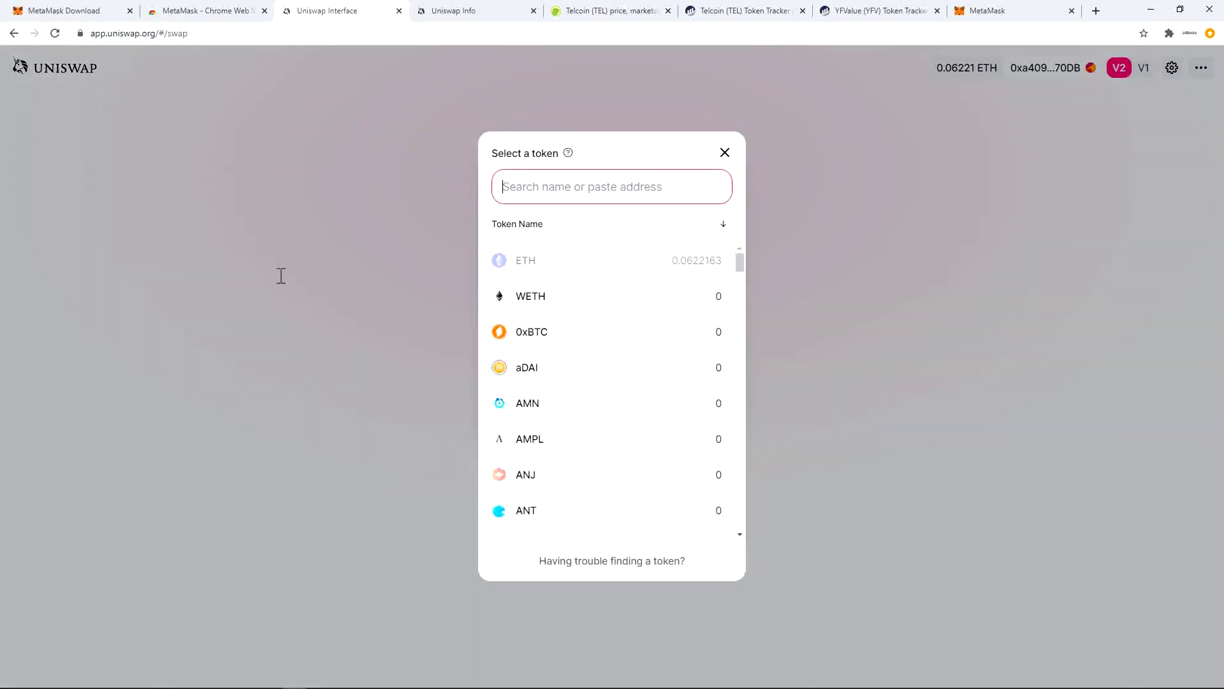
{"action": "type", "text": "tel"}
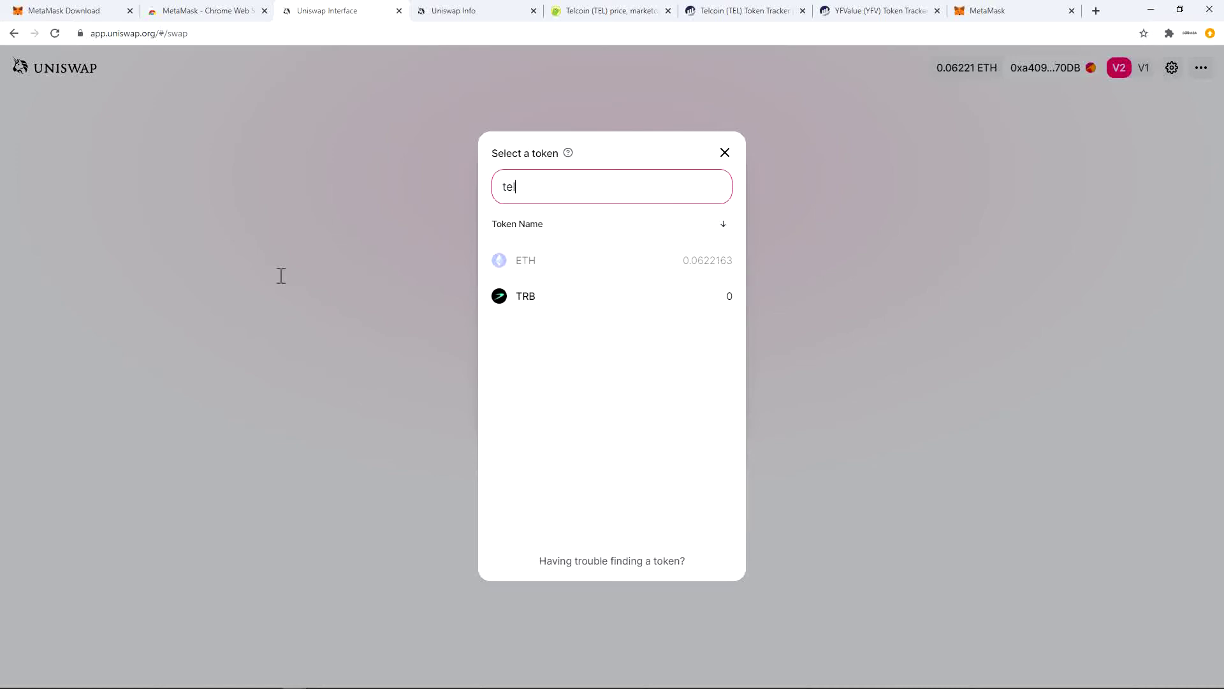
{"action": "key", "text": "BackSpace"}
{"action": "key", "text": "BackSpace"}
{"action": "key", "text": "BackSpace"}
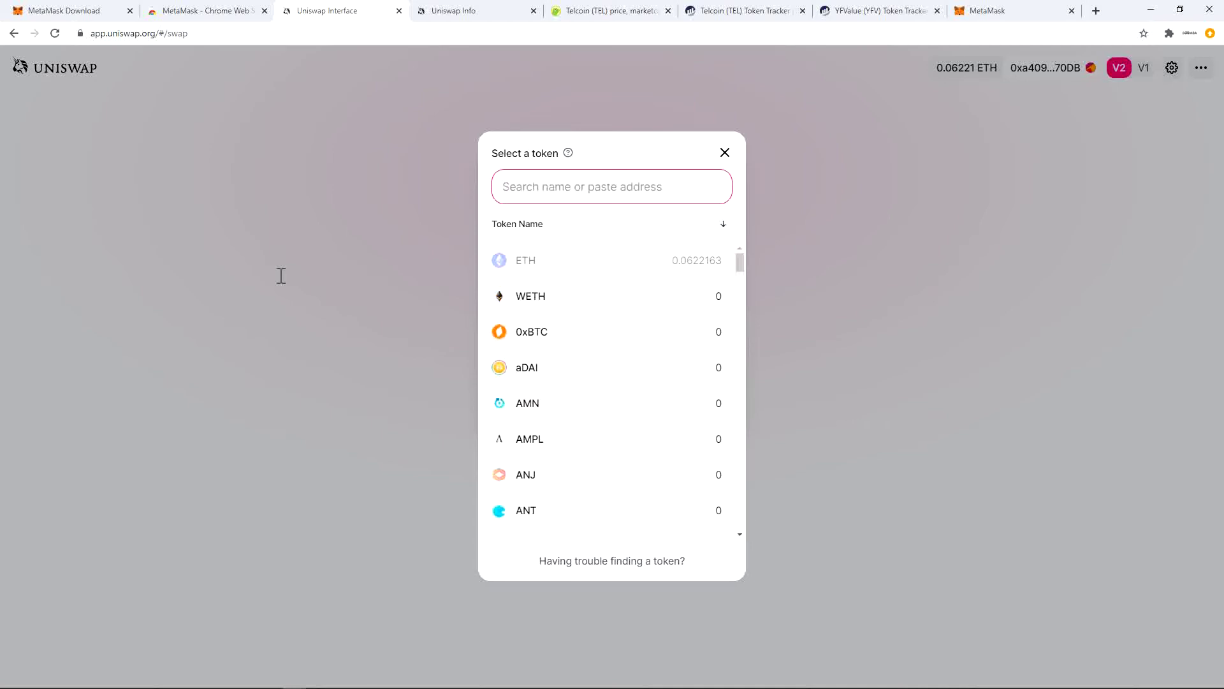
Switch to the Telcoin page on CoinGecko, open the token on Etherscan and copy its contract address
{"action": "key", "text": "ctrl+5"}
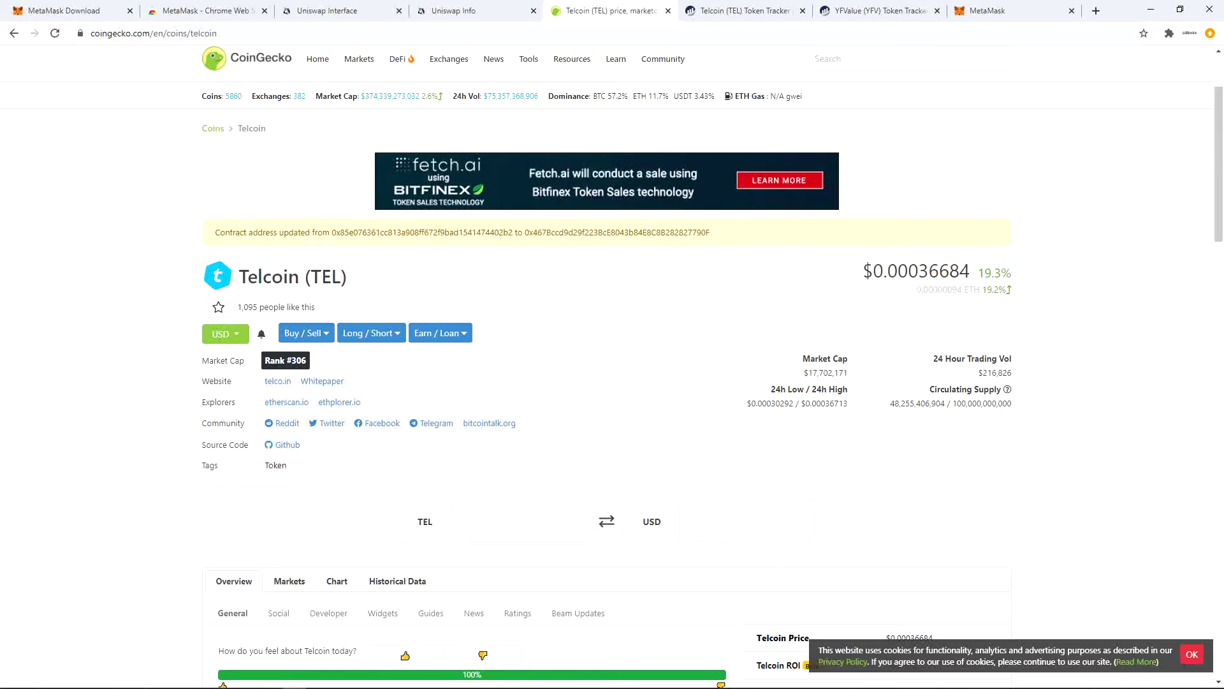
{"action": "key", "text": "ctrl+l"}
{"action": "key", "text": "Escape"}
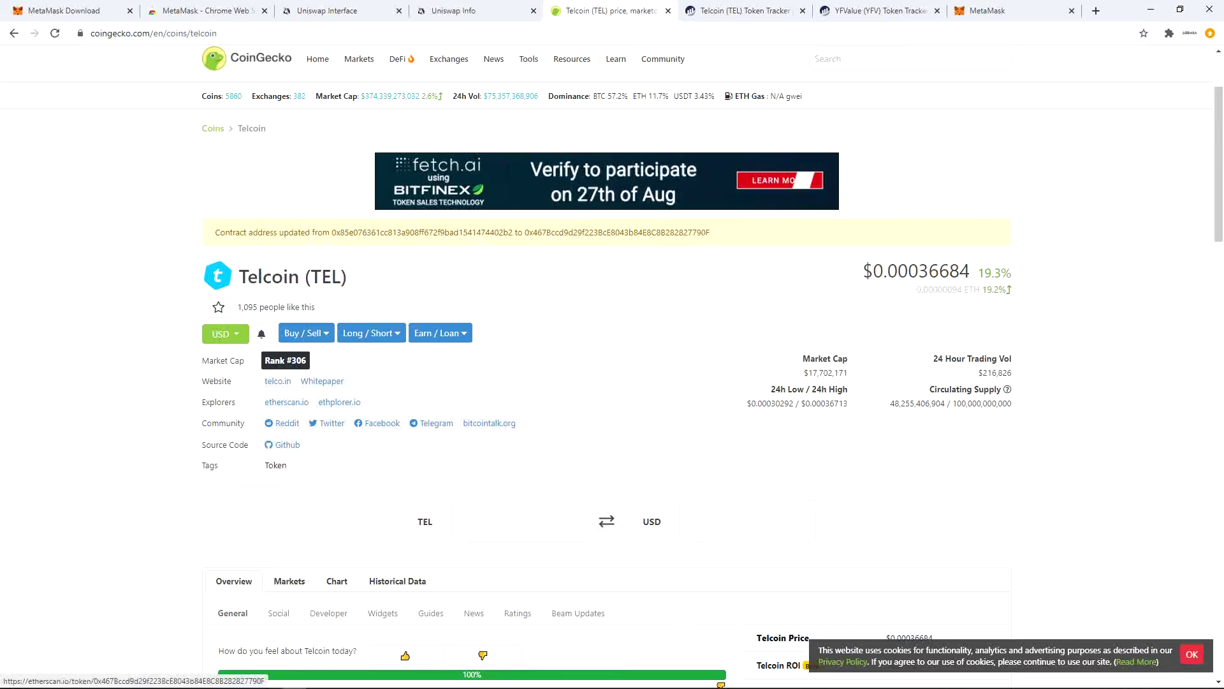
{"action": "left_click", "coordinate": [286, 402]}
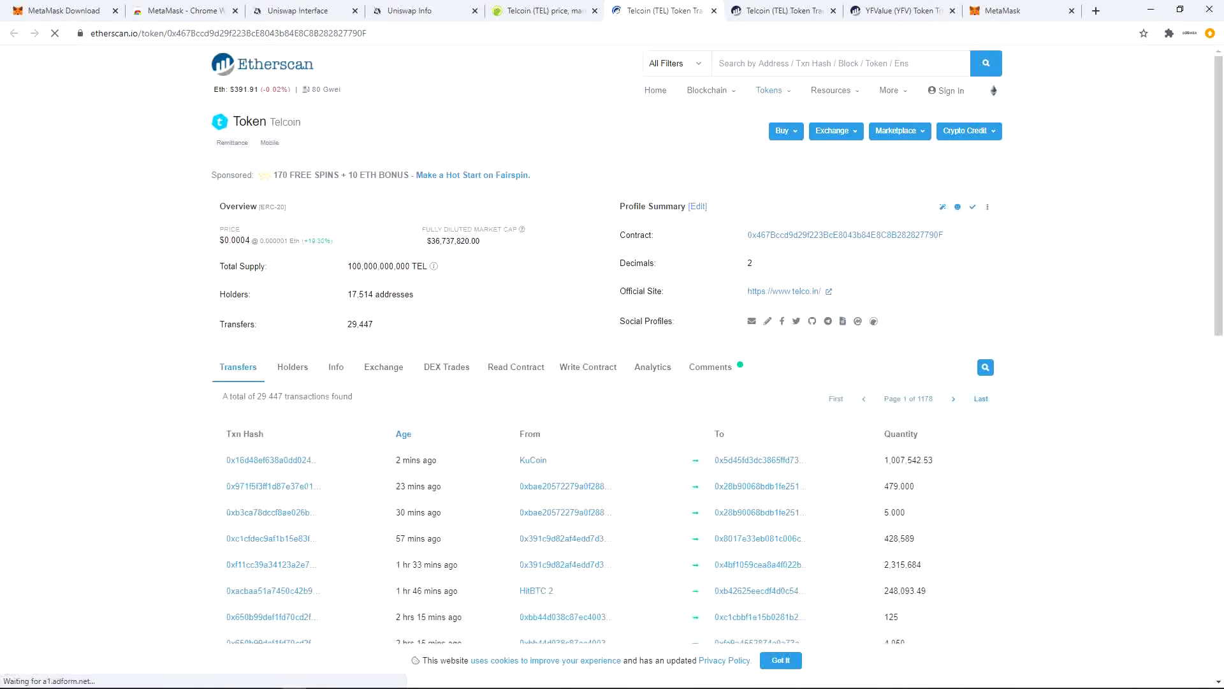
{"action": "left_click_drag", "start_coordinate": [306, 137], "coordinate": [234, 121]}
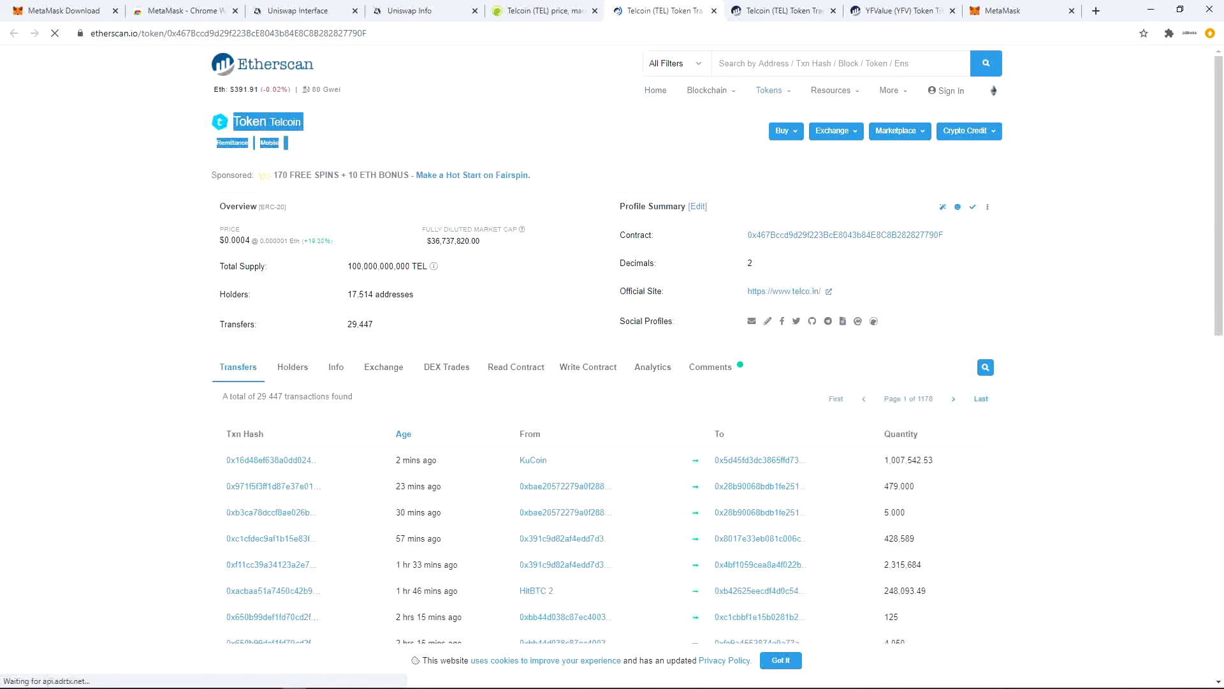
{"action": "left_click", "coordinate": [149, 227]}
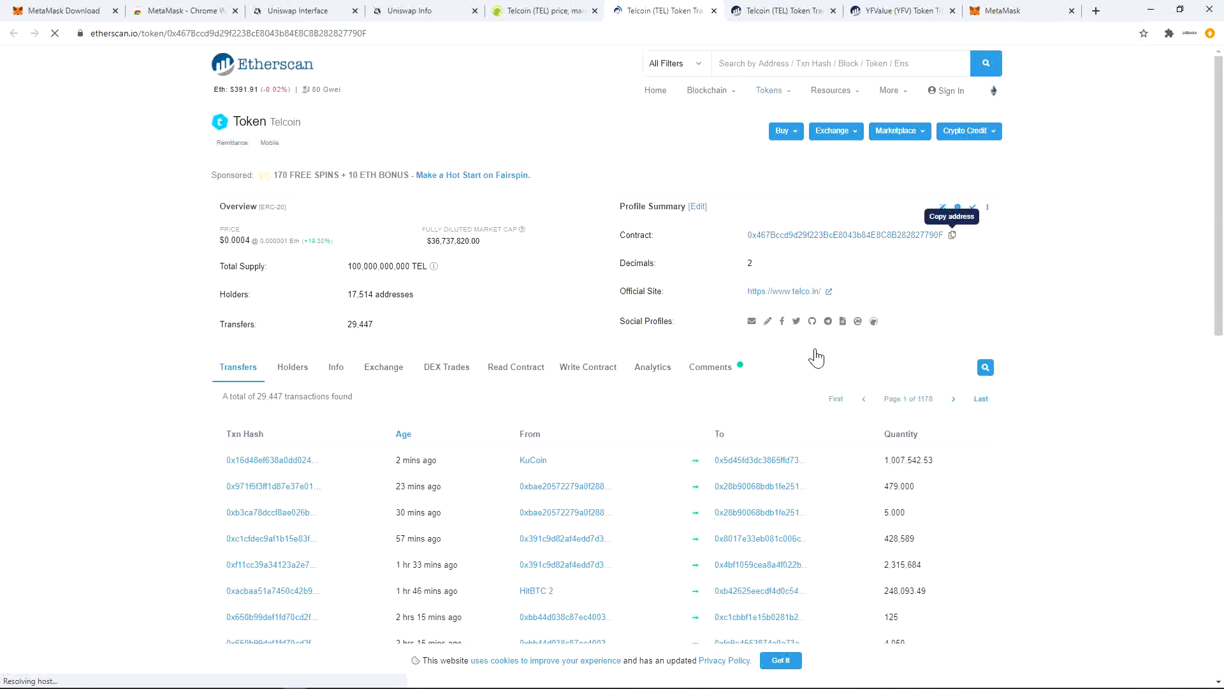
{"action": "left_click", "coordinate": [952, 235]}
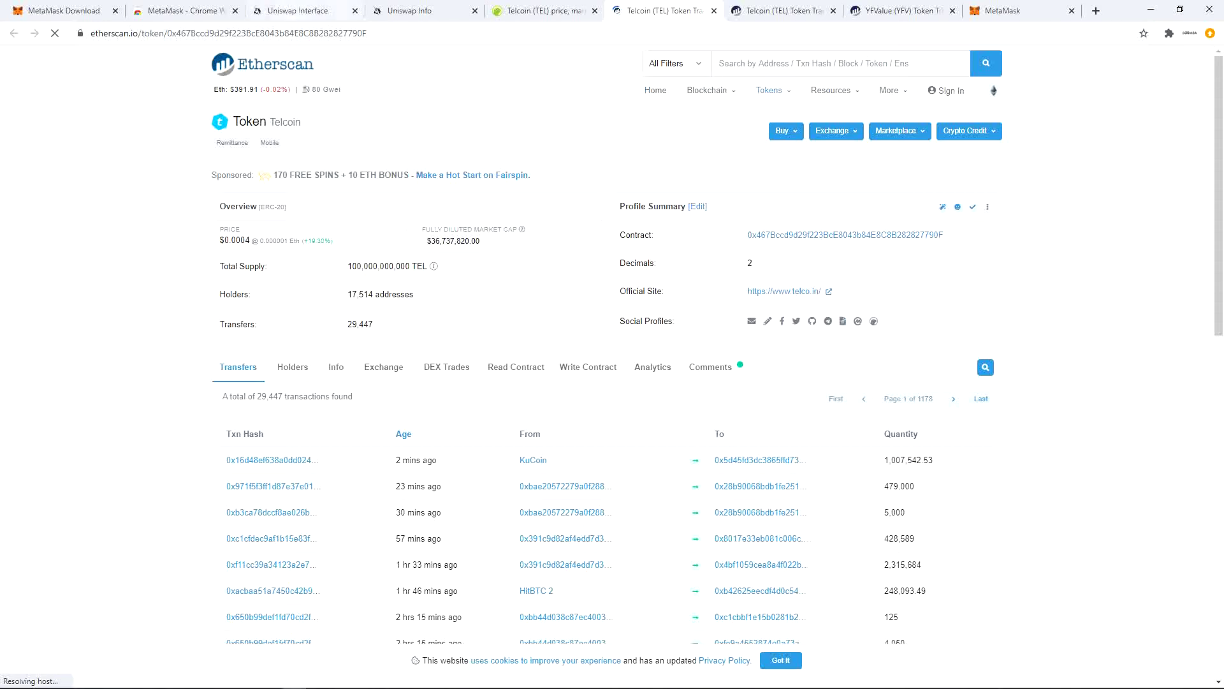
Back in Uniswap, import Telcoin (TEL) as the receiving token using the copied contract address and acknowledge the imported-token warning
{"action": "key", "text": "ctrl+3"}
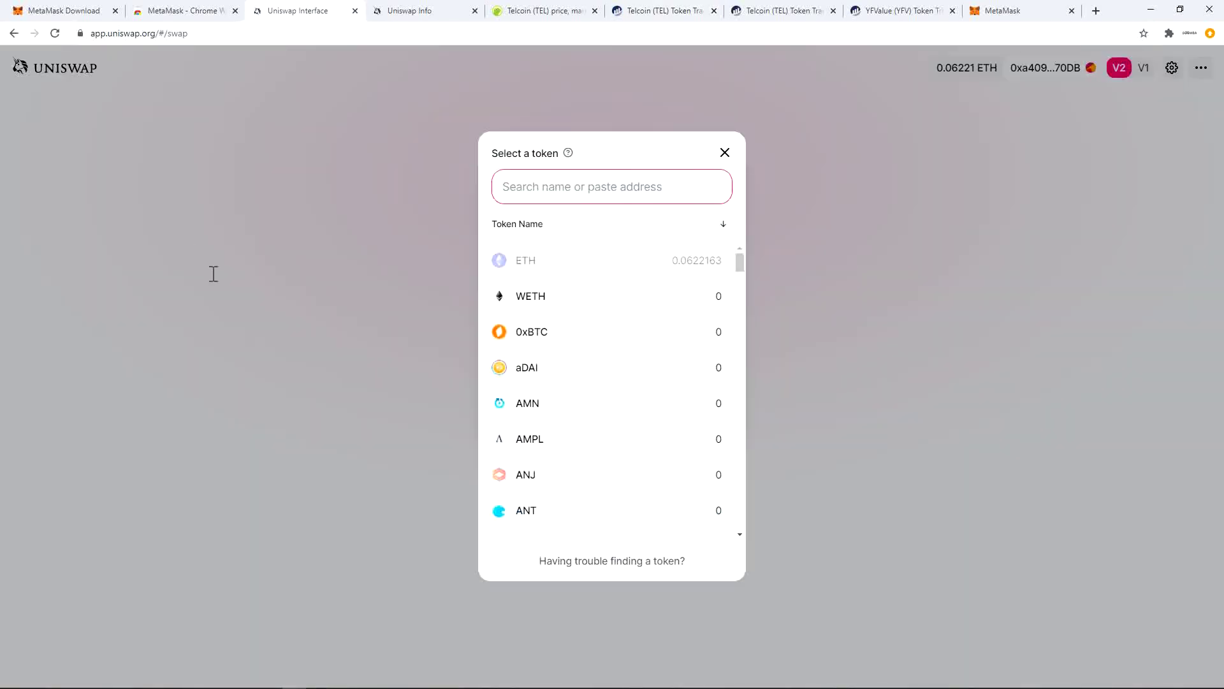
{"action": "key", "text": "ctrl+v"}
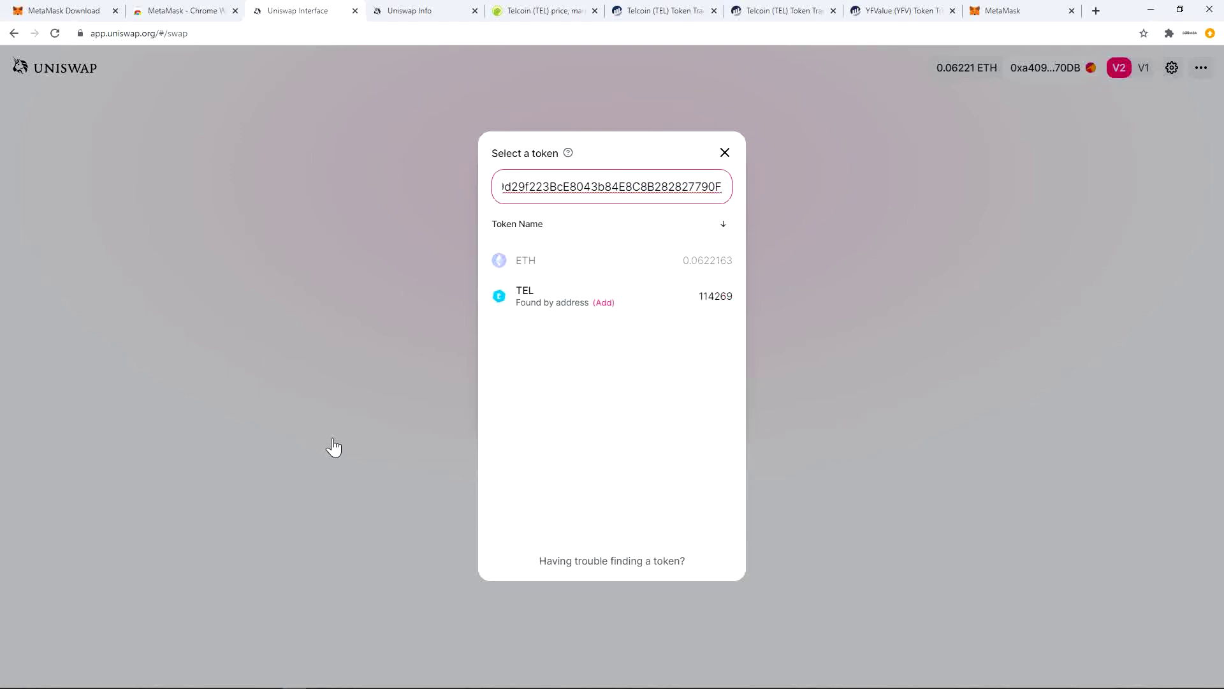
{"action": "key", "text": "Return"}
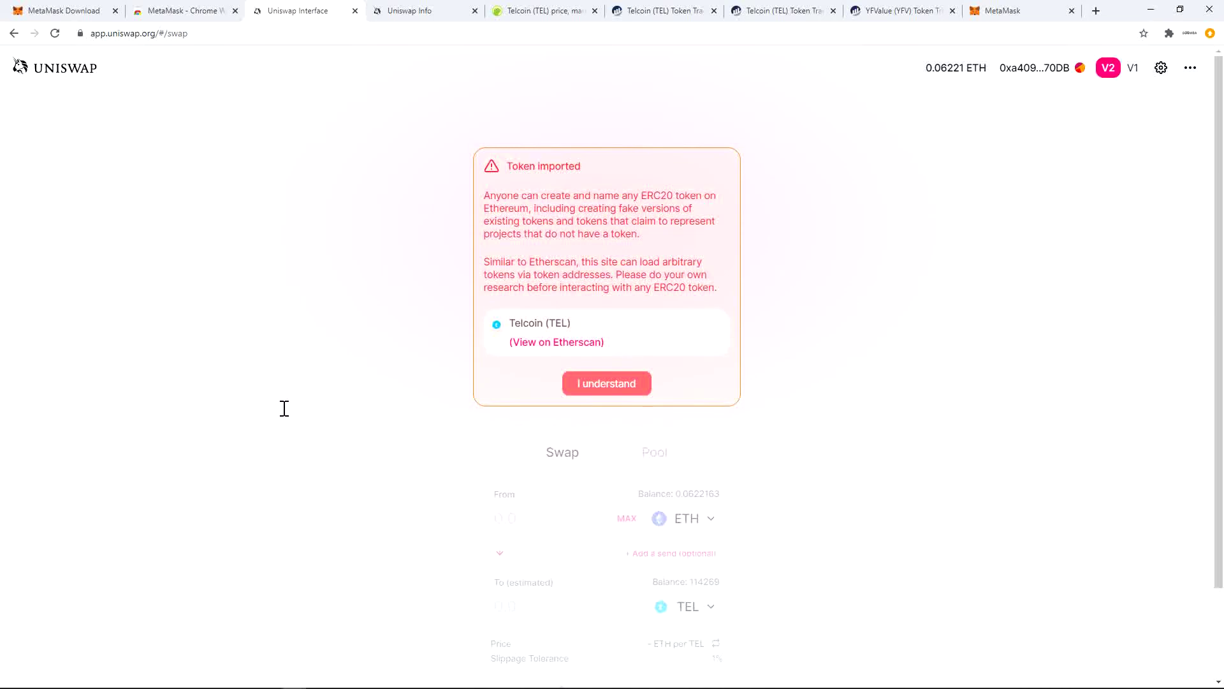
{"action": "left_click_drag", "start_coordinate": [149, 248], "coordinate": [407, 363]}
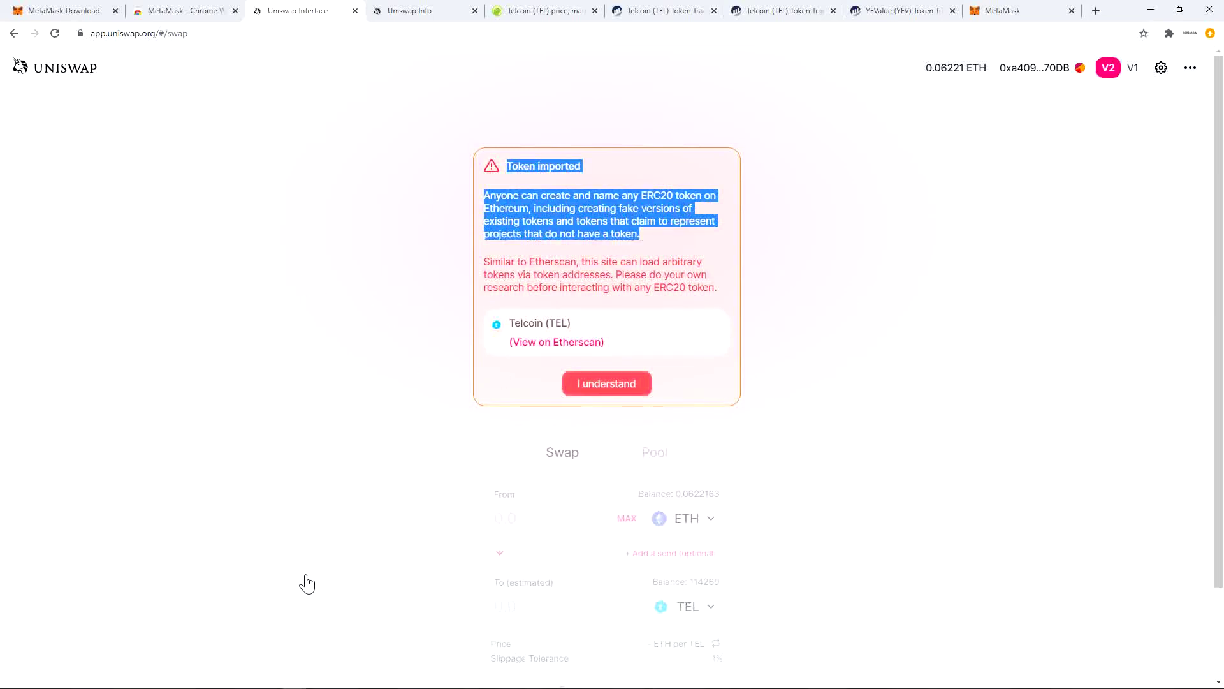
{"action": "left_click", "coordinate": [609, 384]}
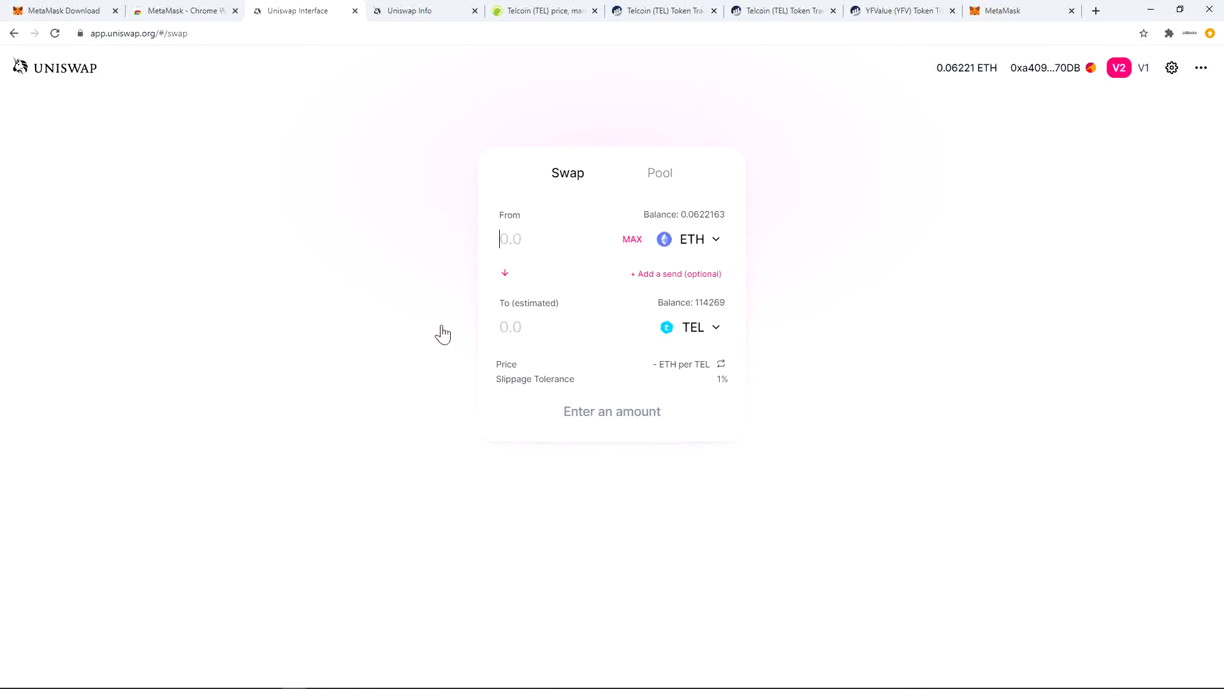
Fill in the maximum ETH amount for the swap, then reduce it to 0.01 ETH
{"action": "left_click", "coordinate": [632, 239]}
{"action": "left_click_drag", "start_coordinate": [522, 239], "coordinate": [540, 239]}
{"action": "key", "text": "shift+End"}
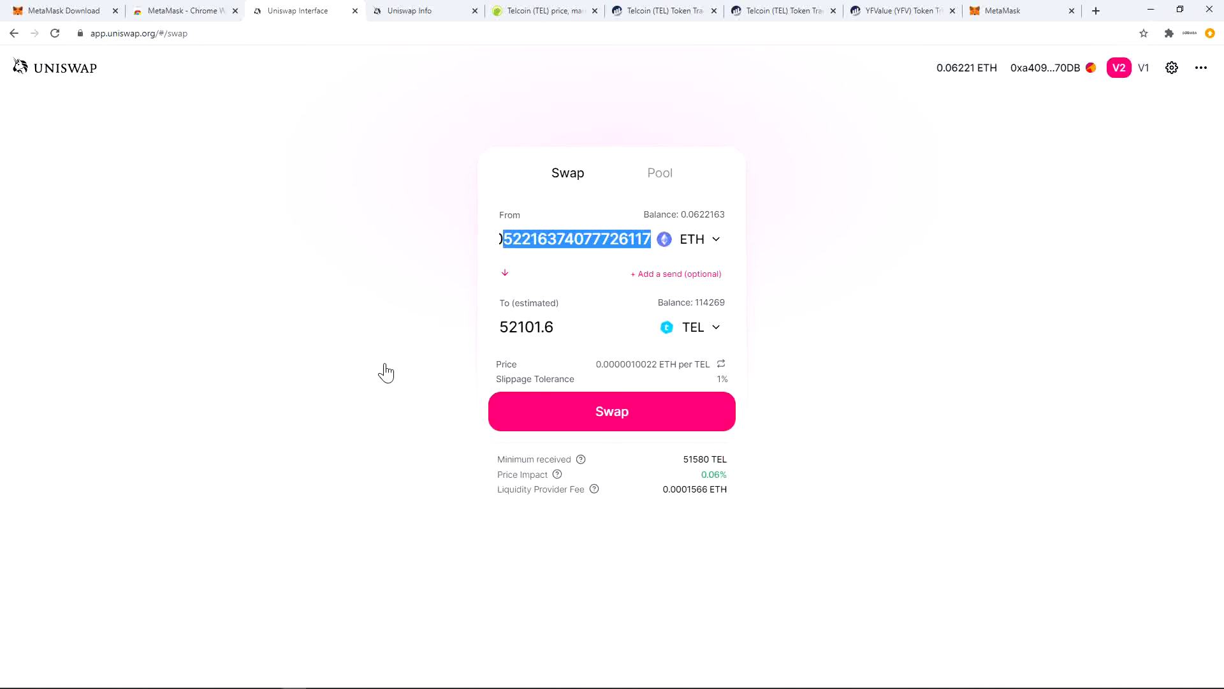
{"action": "type", "text": "1"}
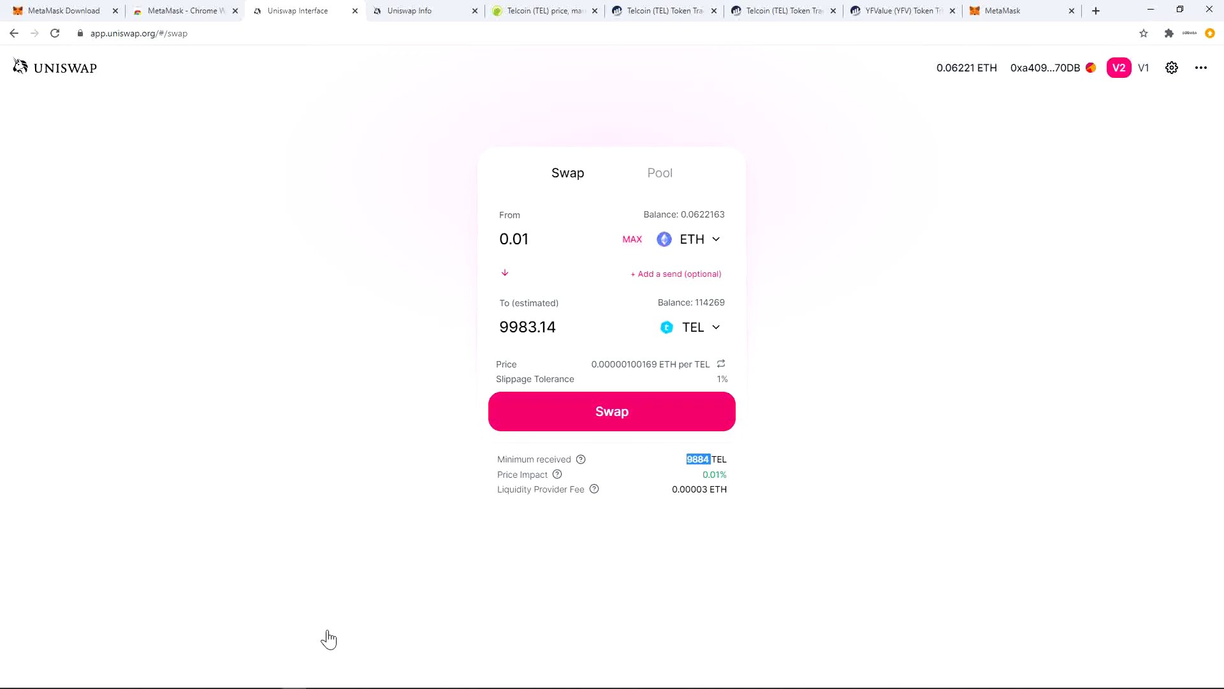
Submit the swap of 0.01 ETH for TEL, approve it in MetaMask and dismiss the submission notice
{"action": "left_click", "coordinate": [612, 412]}
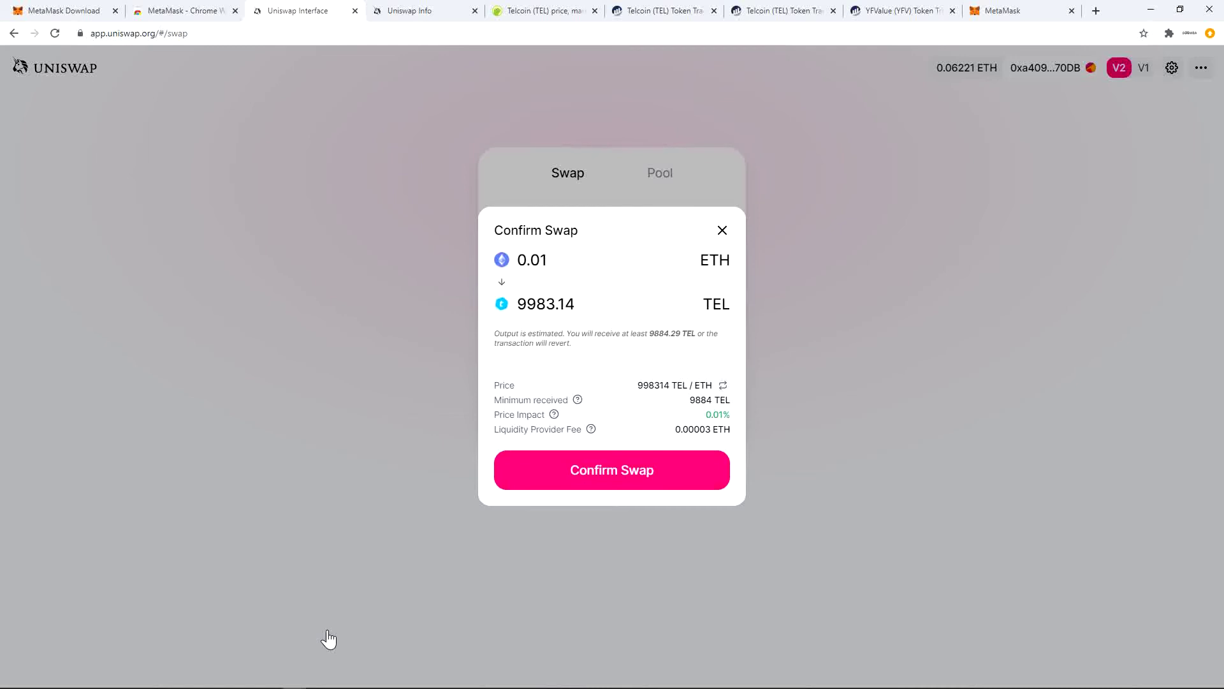
{"action": "left_click", "coordinate": [550, 455]}
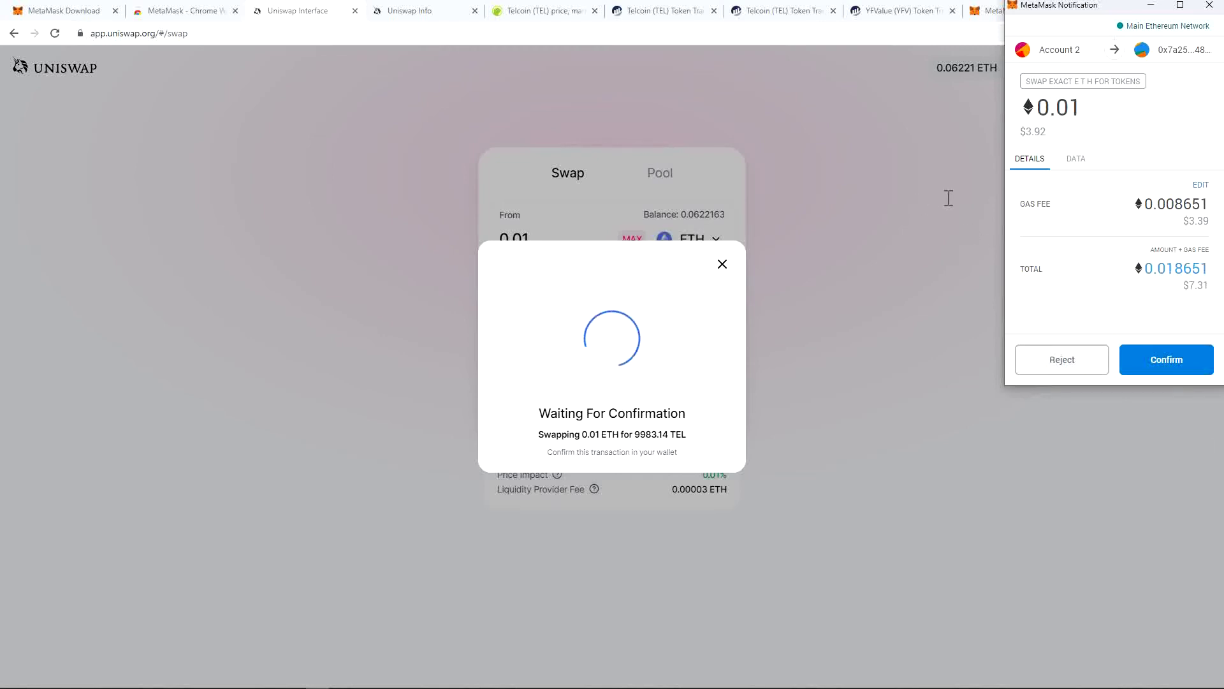
{"action": "left_click", "coordinate": [1146, 557]}
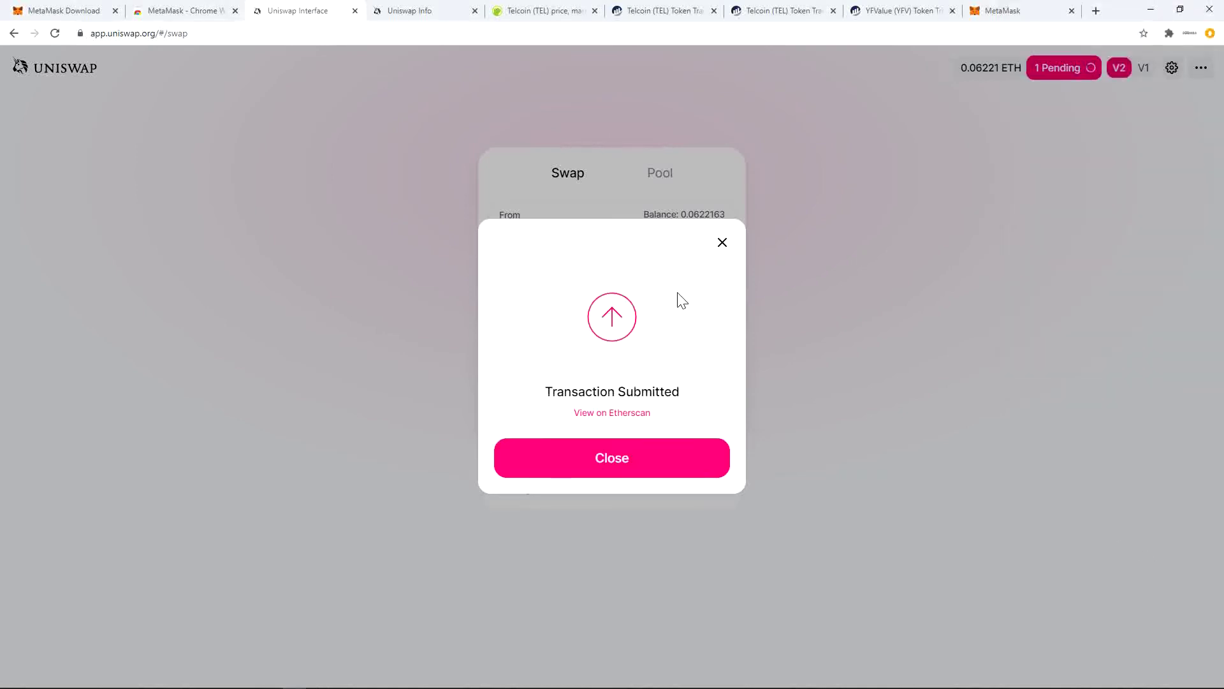
{"action": "left_click", "coordinate": [666, 458]}
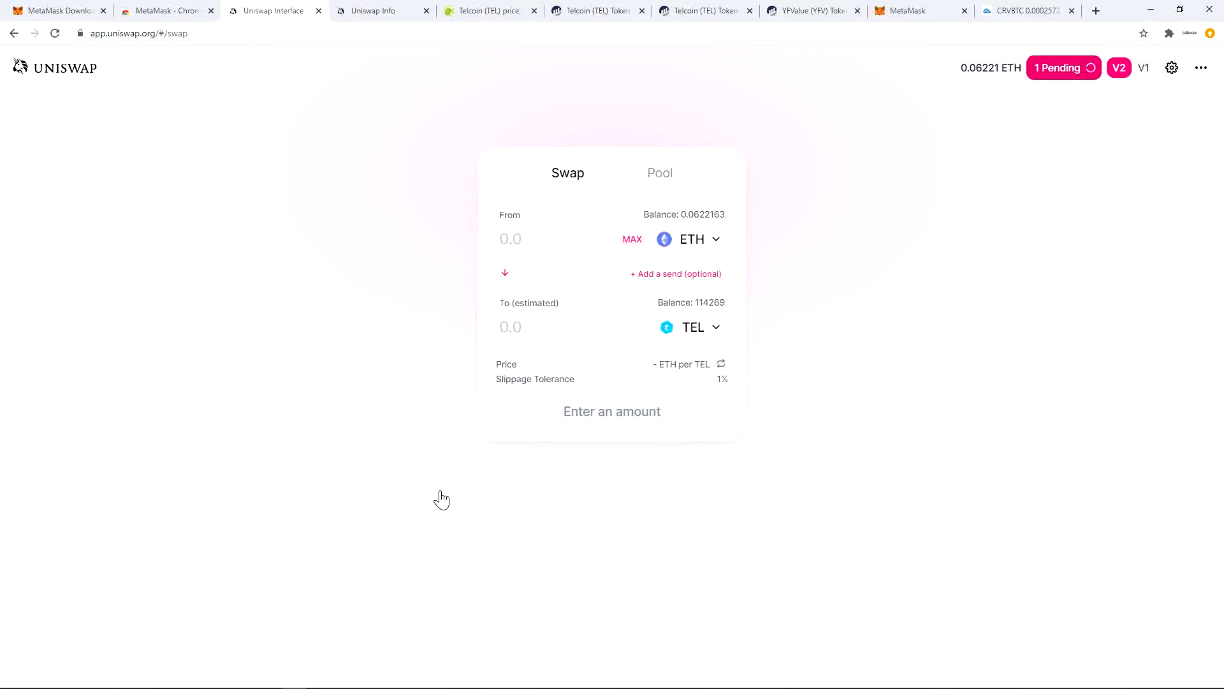
Search for the OM token in Uniswap's token list and in Etherscan's search suggestions
{"action": "left_click", "coordinate": [437, 490]}
{"action": "type", "text": "OM"}
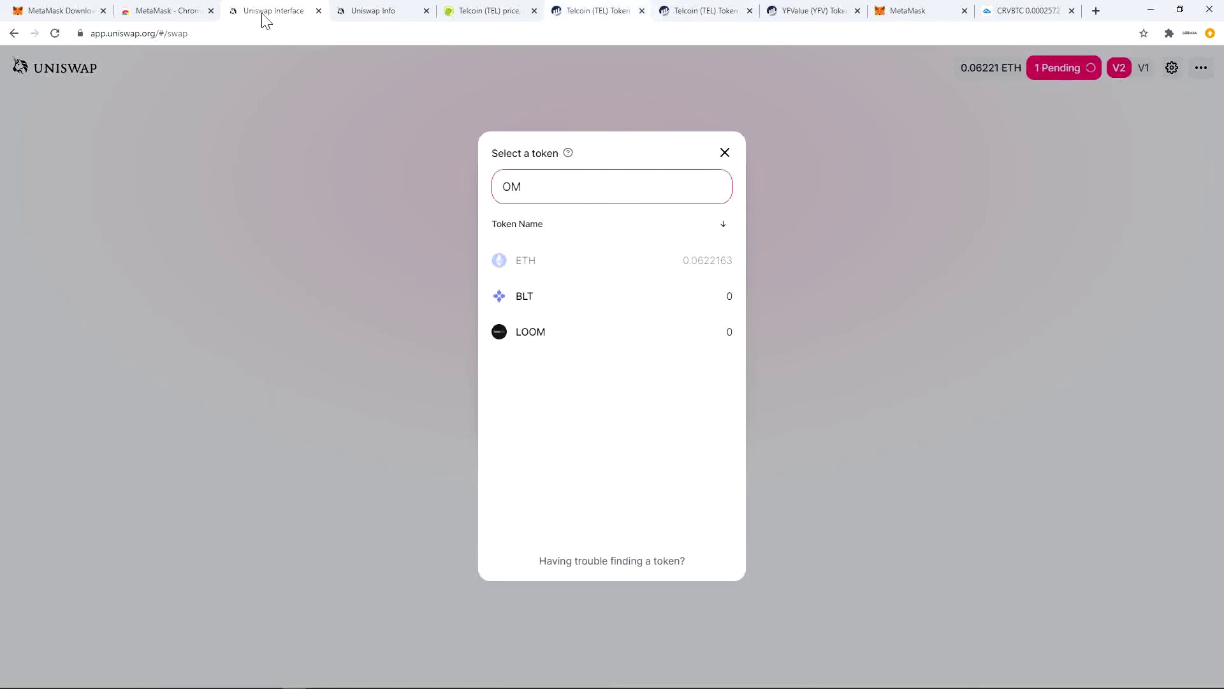
{"action": "left_click", "coordinate": [599, 12]}
{"action": "left_click", "coordinate": [733, 67]}
{"action": "type", "text": "OM"}
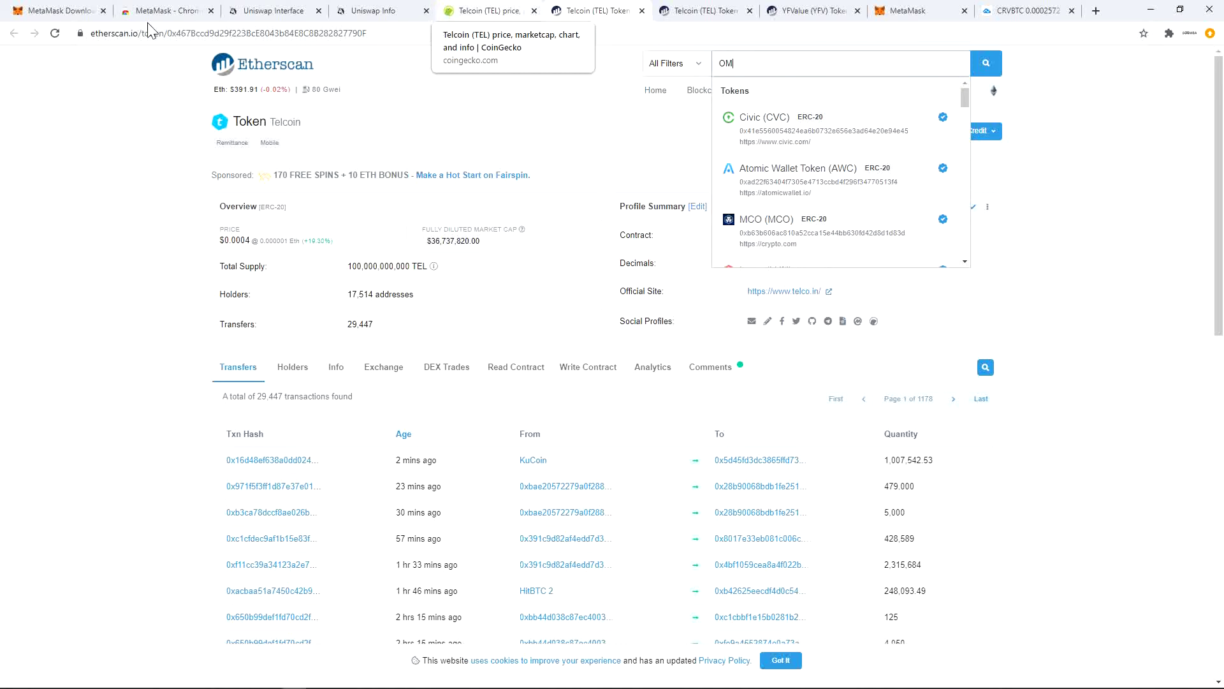
{"action": "scroll", "coordinate": [733, 236], "scroll_direction": "down", "scroll_amount": 4}
{"action": "scroll", "coordinate": [734, 237], "scroll_direction": "down", "scroll_amount": 4}
{"action": "scroll", "coordinate": [733, 237], "scroll_direction": "down", "scroll_amount": 2}
Find MANTRA DAO (OM) on CoinGecko, open its Etherscan token page and copy the contract address
{"action": "key", "text": "ctrl+shift+Tab"}
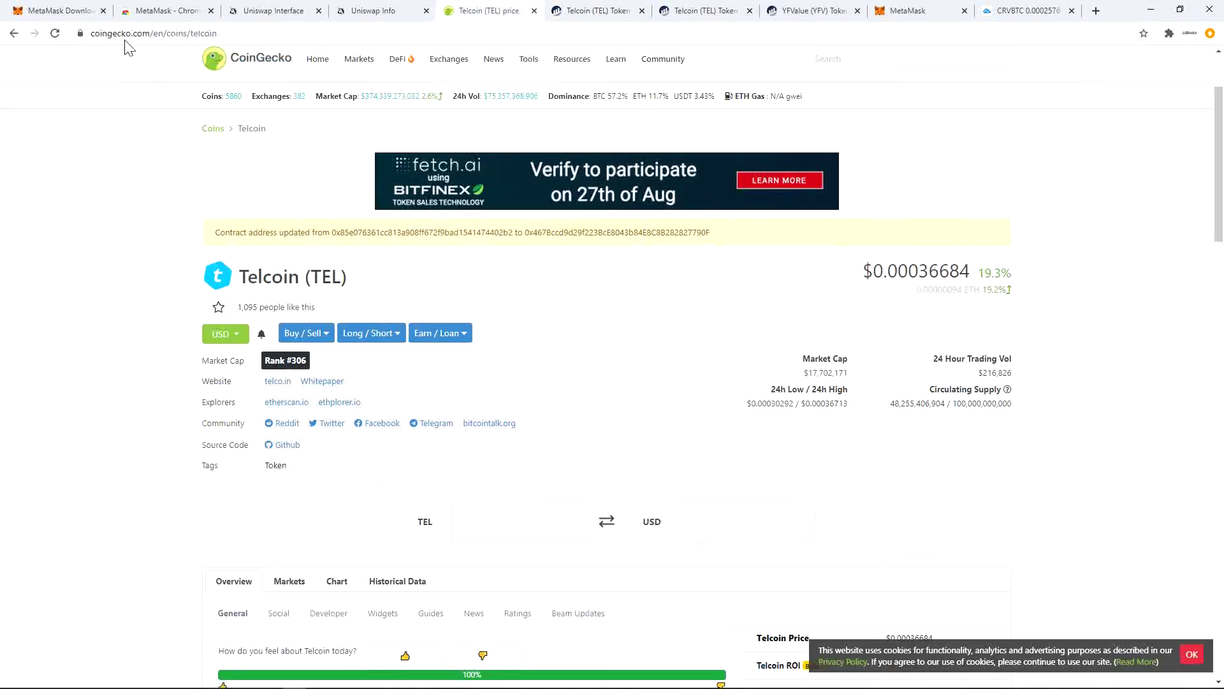
{"action": "left_click", "coordinate": [834, 59]}
{"action": "type", "text": "OM"}
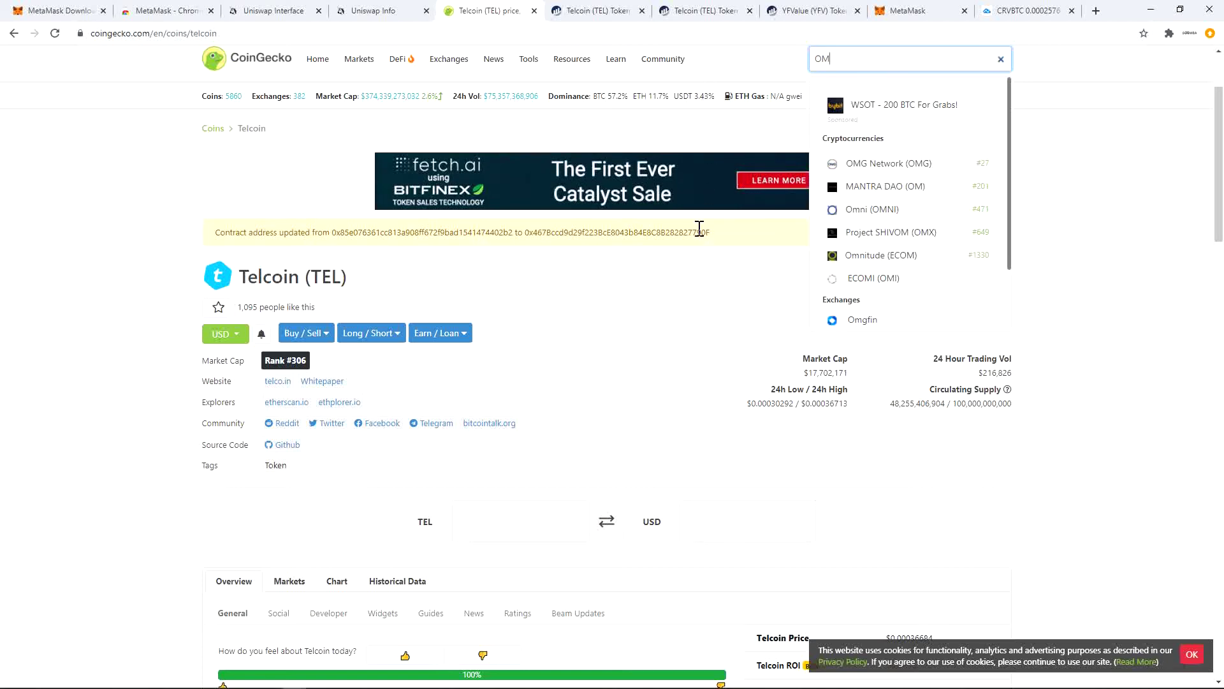
{"action": "key", "text": "Return"}
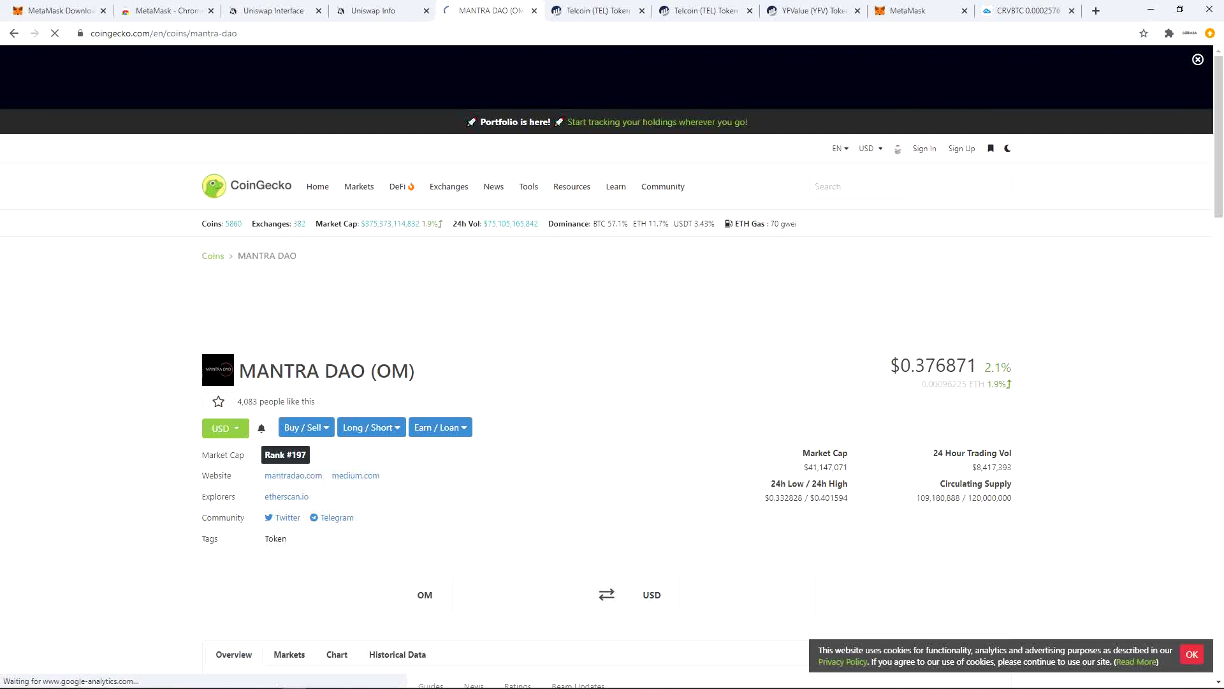
{"action": "scroll", "coordinate": [286, 304], "scroll_direction": "down", "scroll_amount": 2}
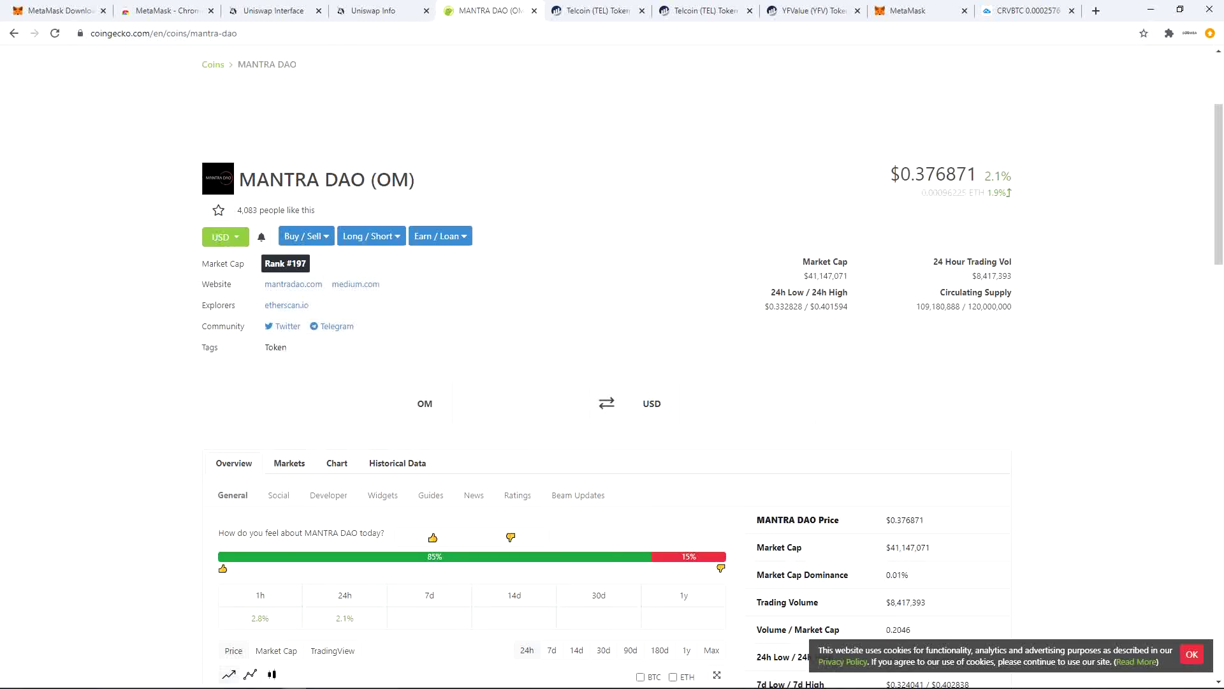
{"action": "left_click", "coordinate": [286, 304]}
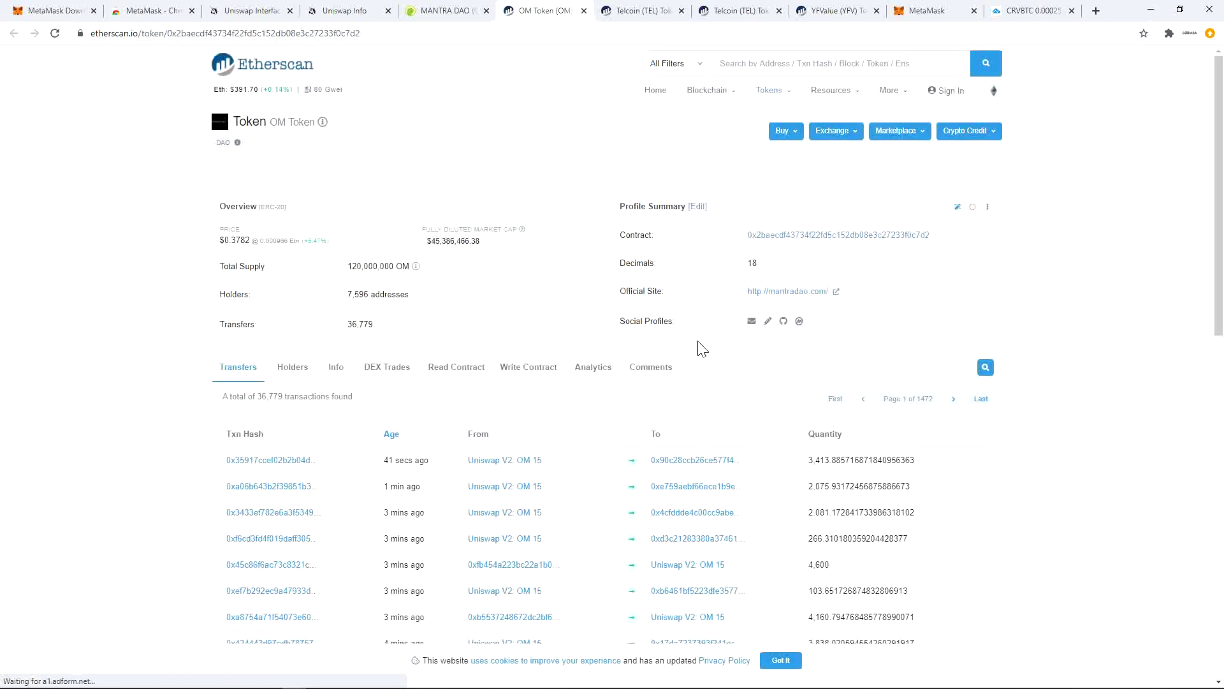
{"action": "left_click", "coordinate": [938, 235]}
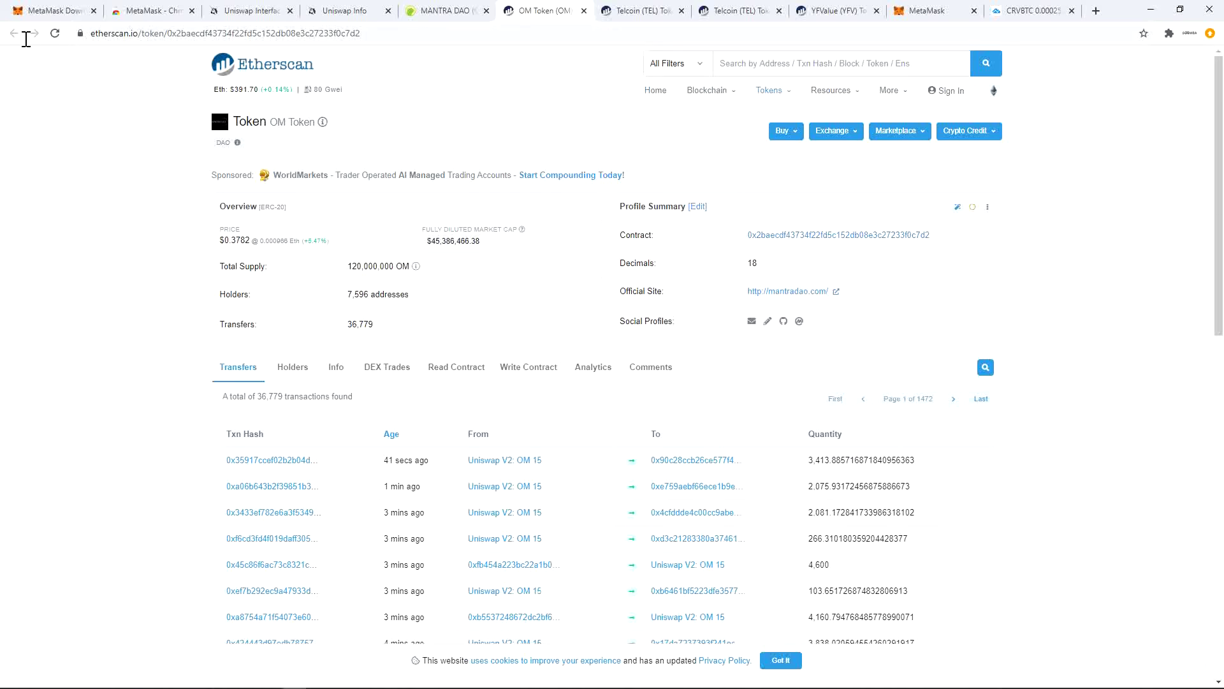
Look up OM in Uniswap's token selection by its copied contract address, add it to the list and close the selection
{"action": "left_click", "coordinate": [249, 11]}
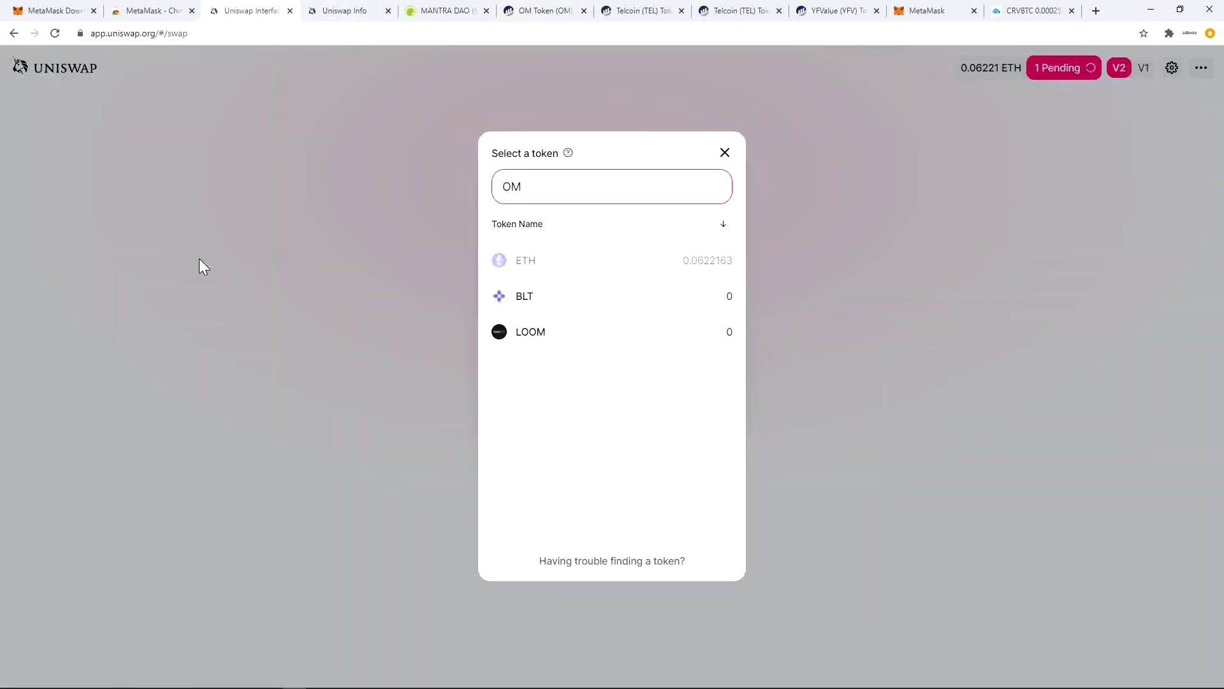
{"action": "key", "text": "ctrl+a"}
{"action": "key", "text": "ctrl+v"}
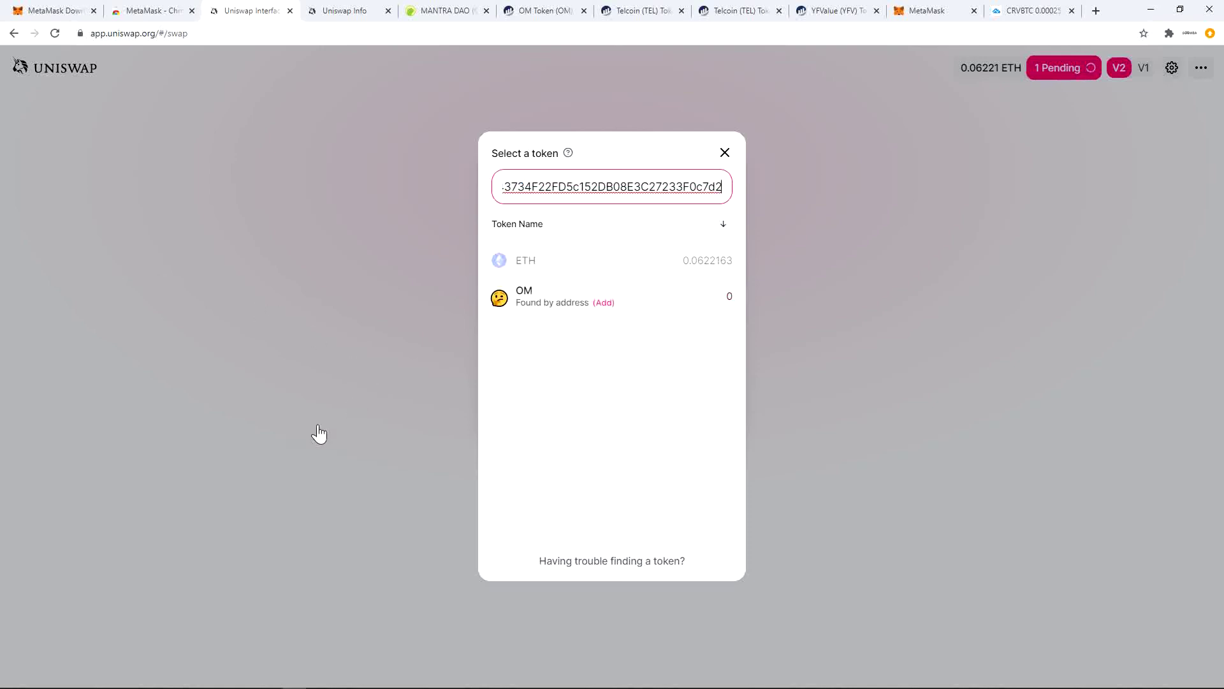
{"action": "left_click", "coordinate": [604, 302]}
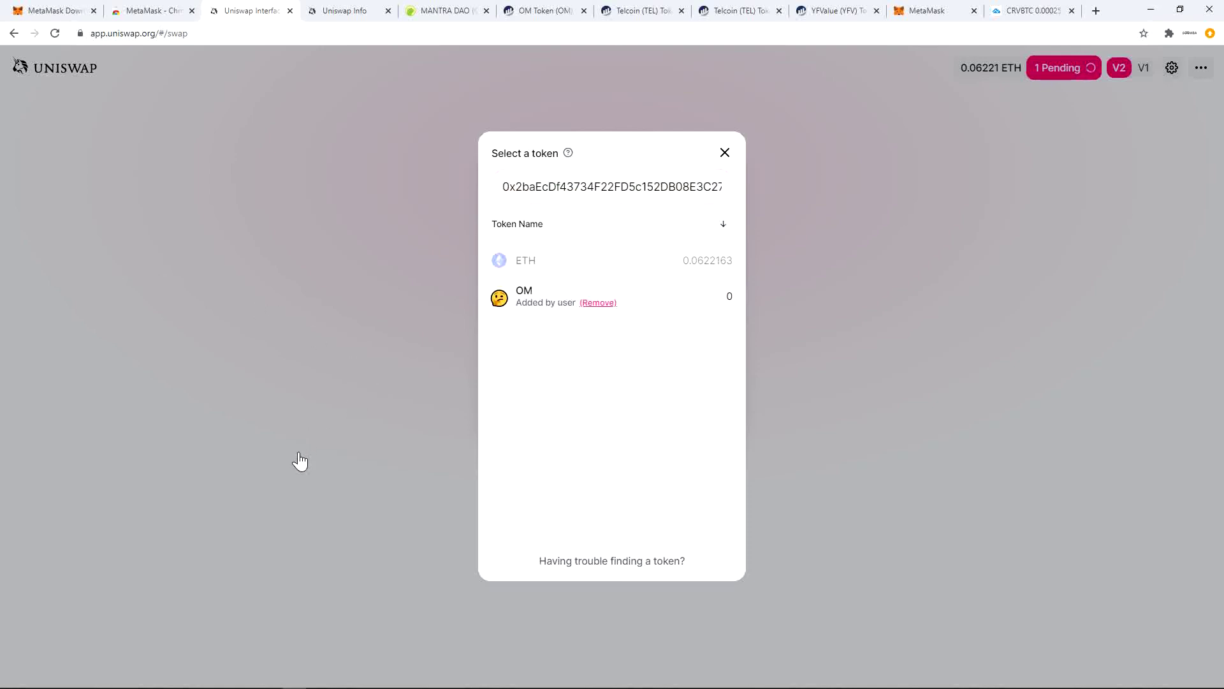
{"action": "left_click", "coordinate": [478, 236]}
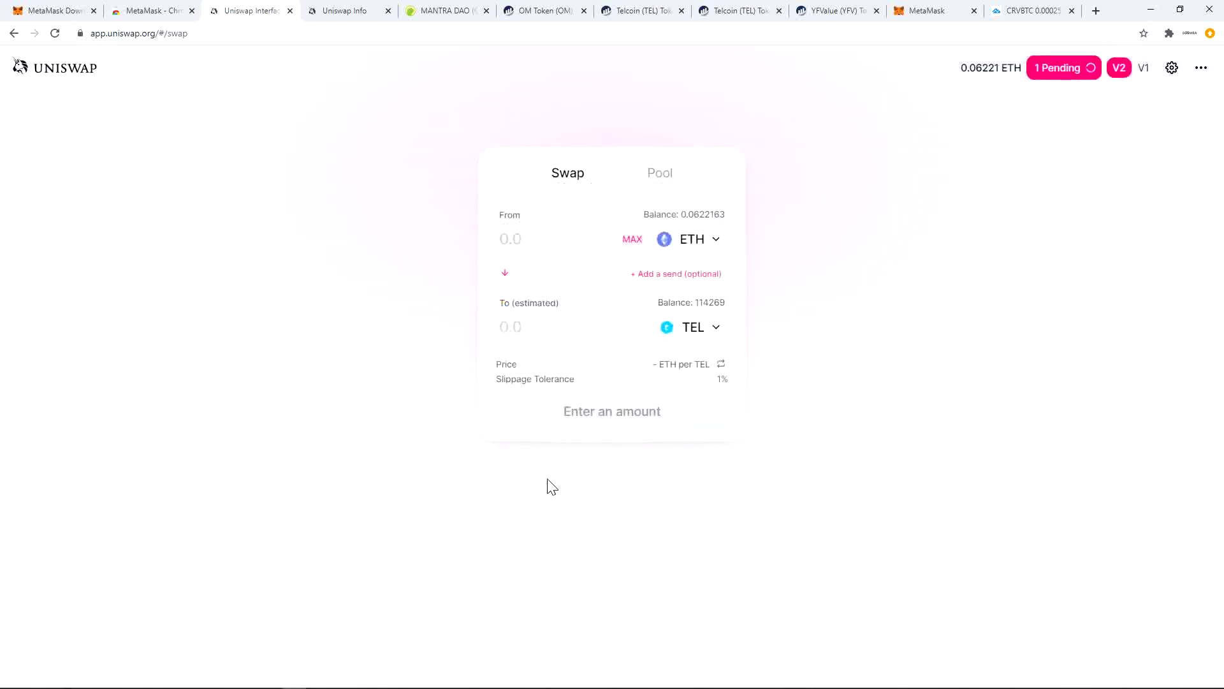
Choose OM as the token to receive, fill in the maximum ETH amount and reduce it to 0.04 ETH
{"action": "left_click", "coordinate": [460, 490]}
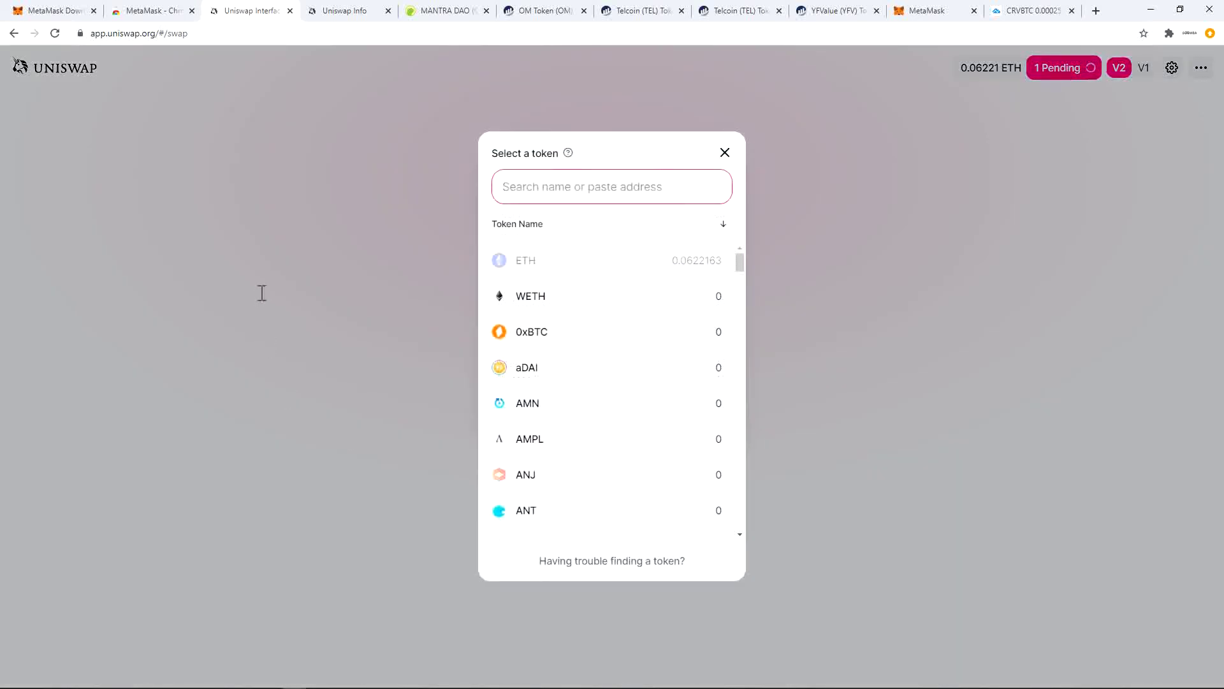
{"action": "type", "text": "om"}
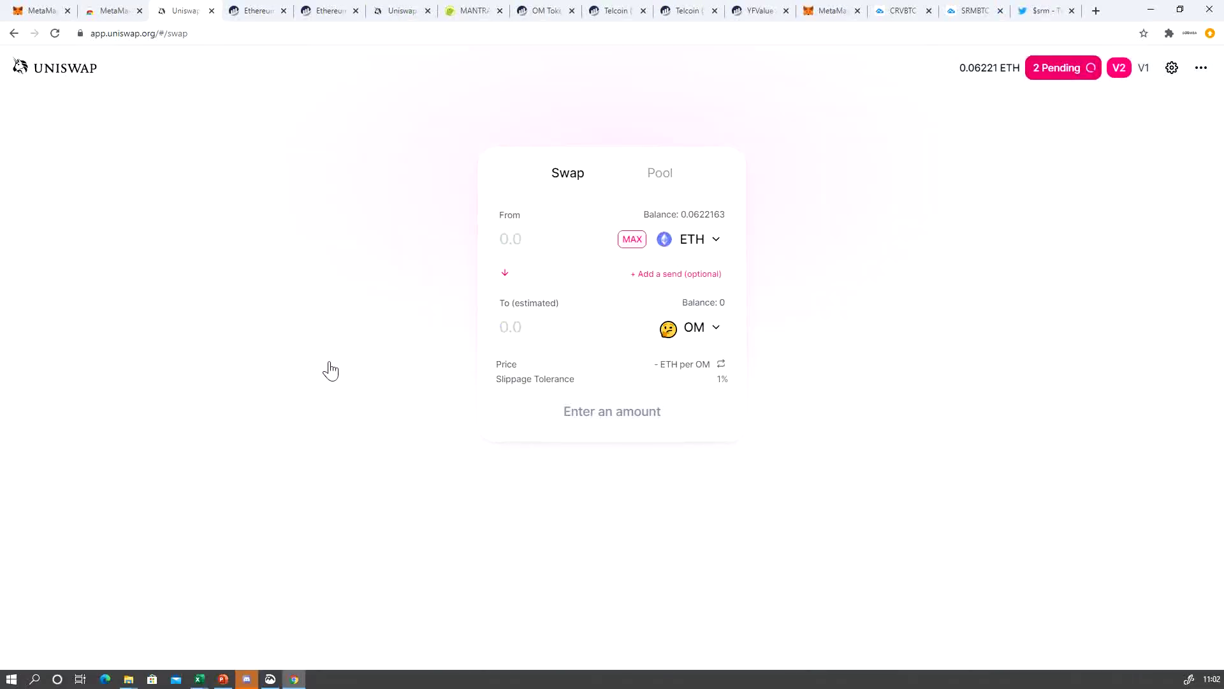
{"action": "left_click", "coordinate": [632, 240]}
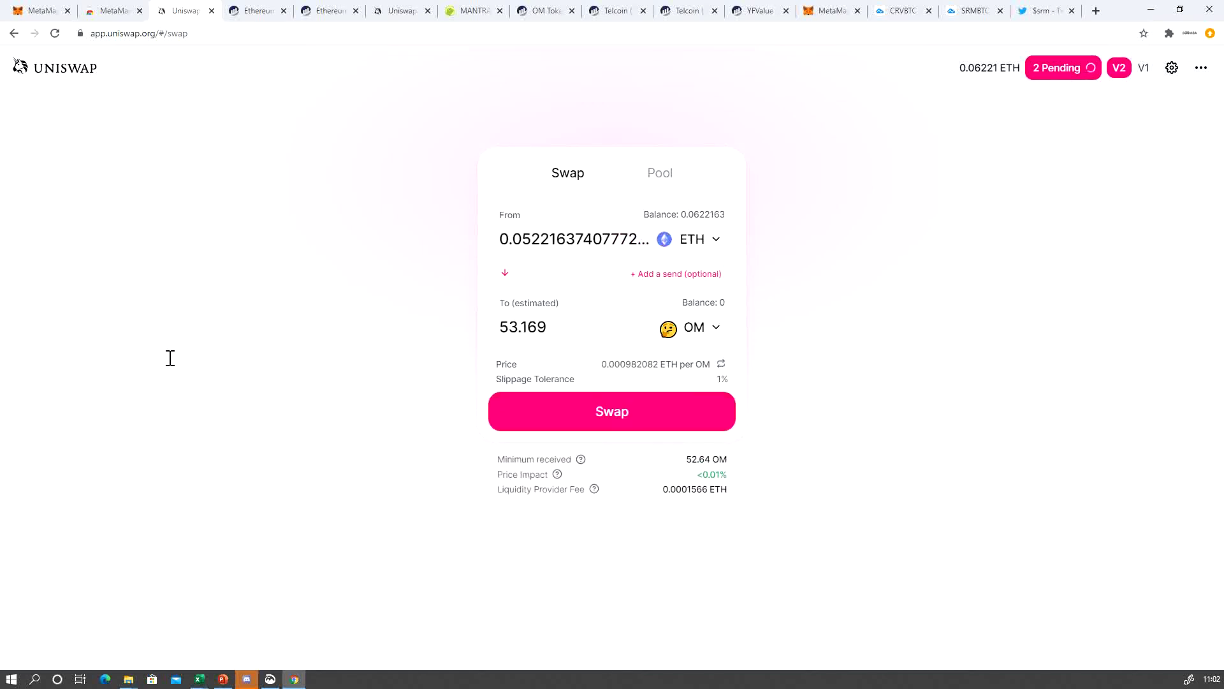
{"action": "mouse_move", "coordinate": [520, 239]}
{"action": "left_mouse_down"}
{"action": "mouse_move", "coordinate": [541, 239]}
{"action": "mouse_move", "coordinate": [681, 372]}
{"action": "left_mouse_up"}
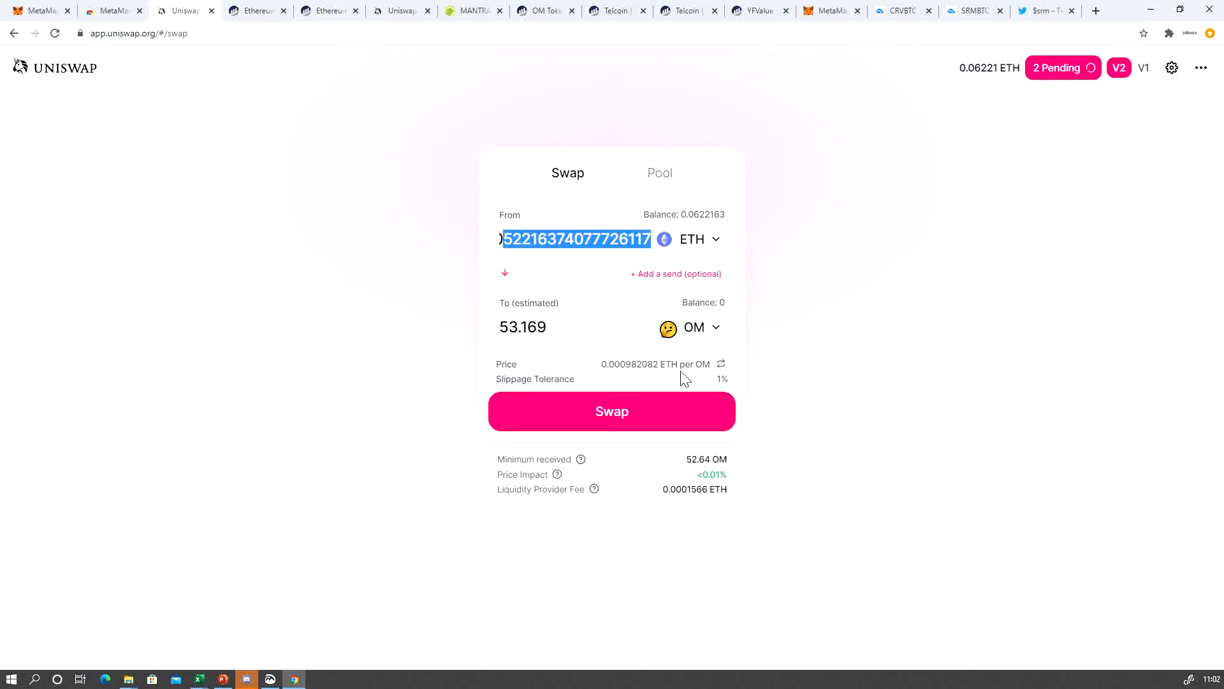
{"action": "type", "text": "4"}
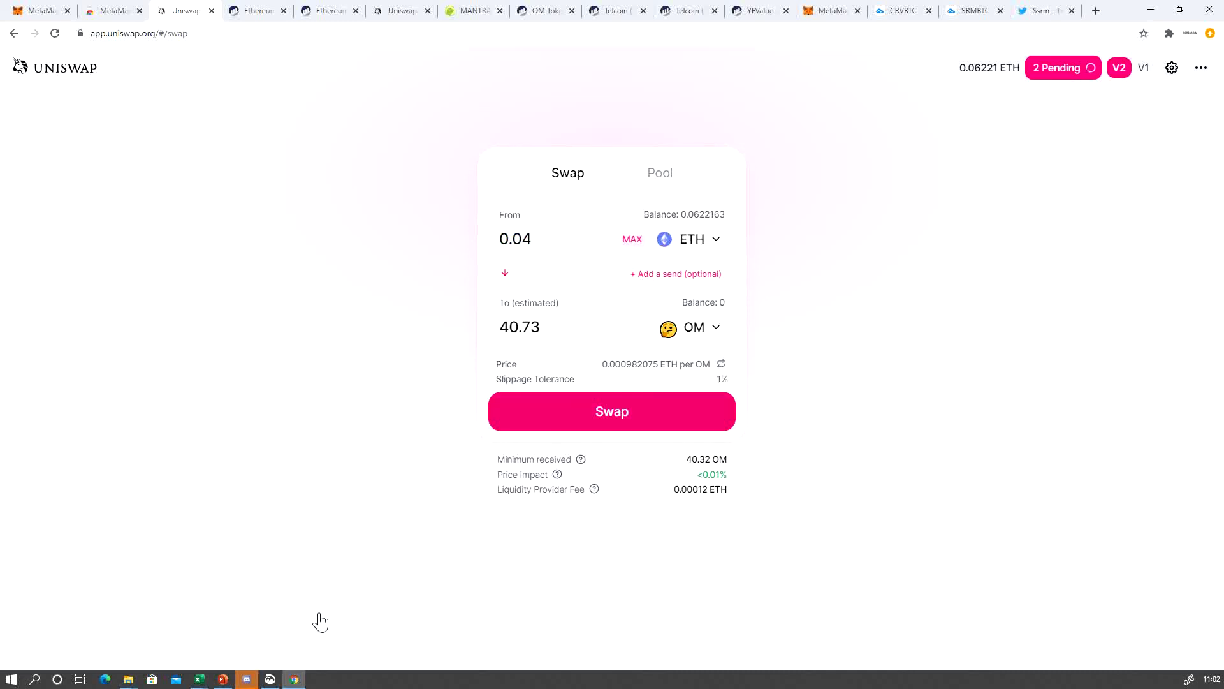
Submit the swap of 0.04 ETH for OM and approve it in MetaMask with the Average gas fee
{"action": "left_click", "coordinate": [504, 411]}
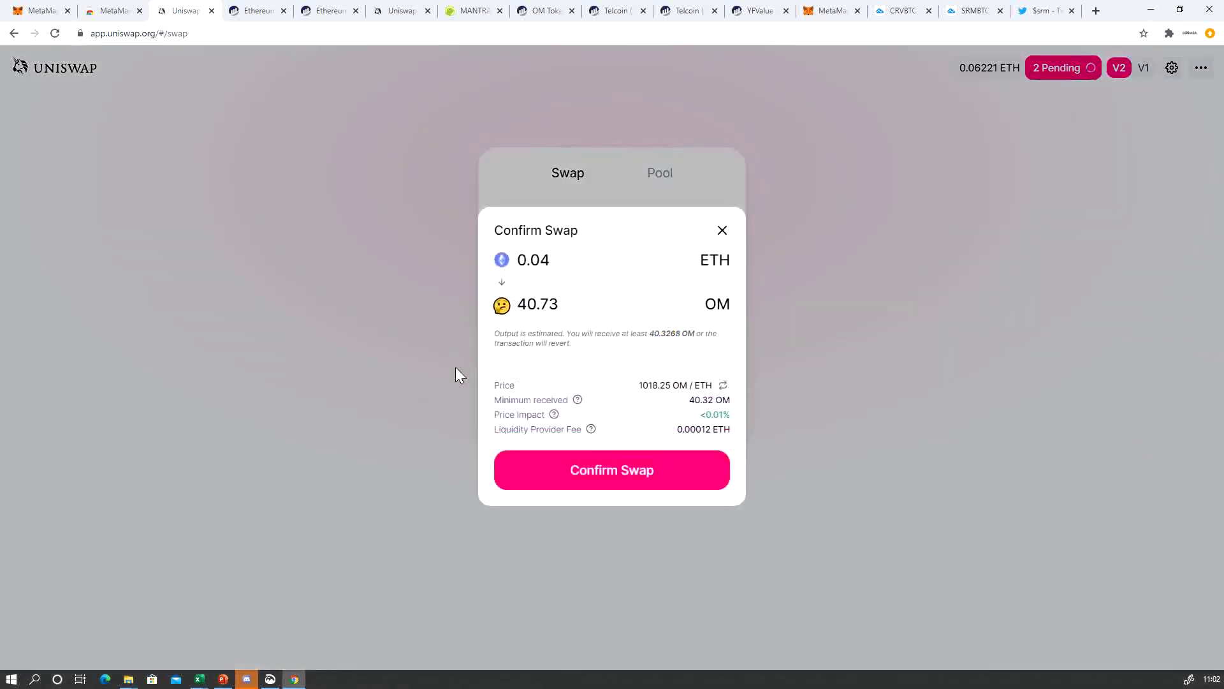
{"action": "left_click", "coordinate": [593, 475]}
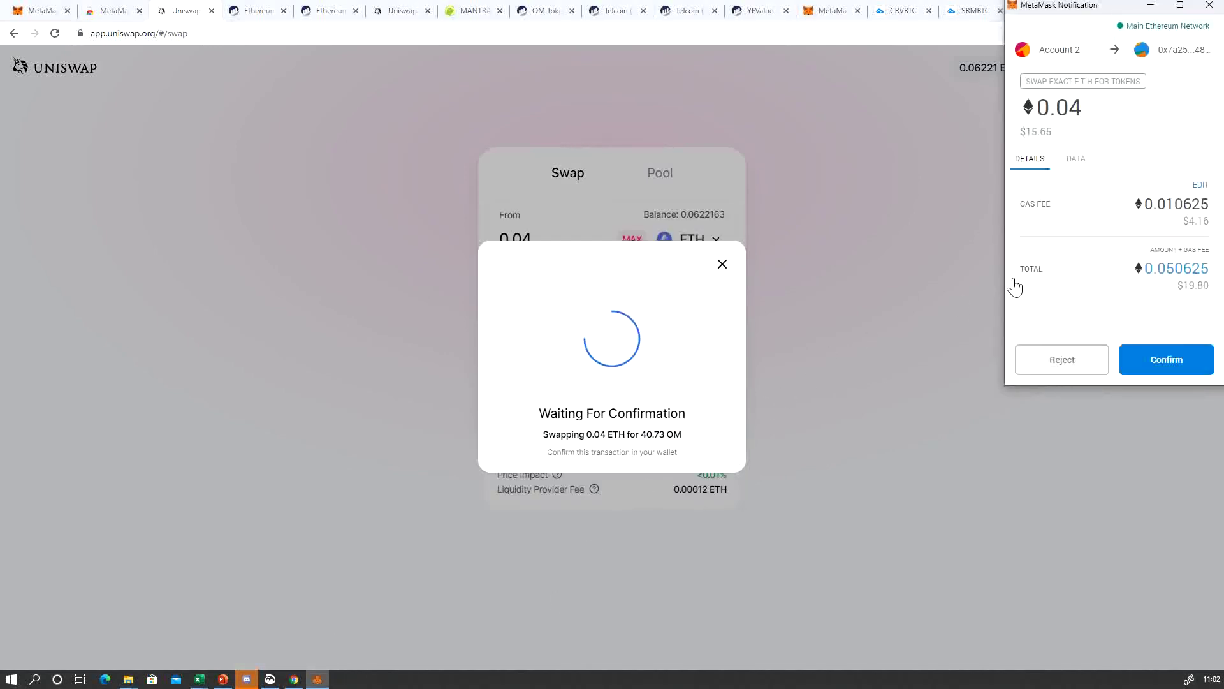
{"action": "left_click", "coordinate": [1189, 285]}
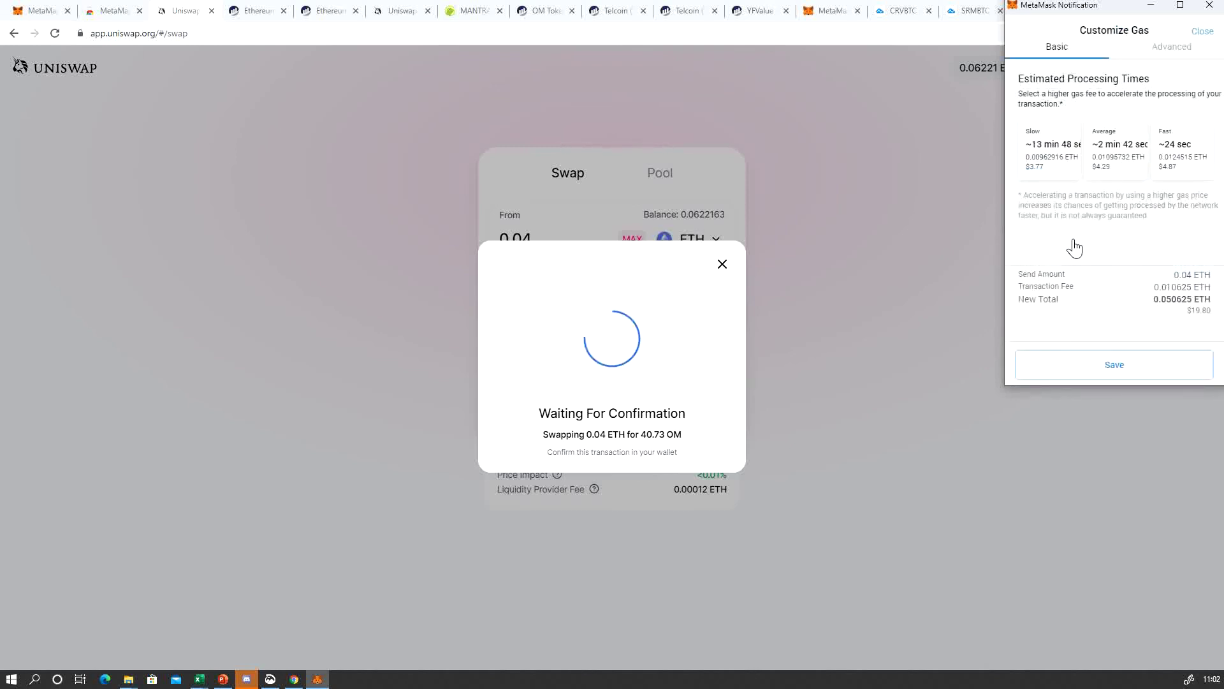
{"action": "left_click", "coordinate": [1116, 153]}
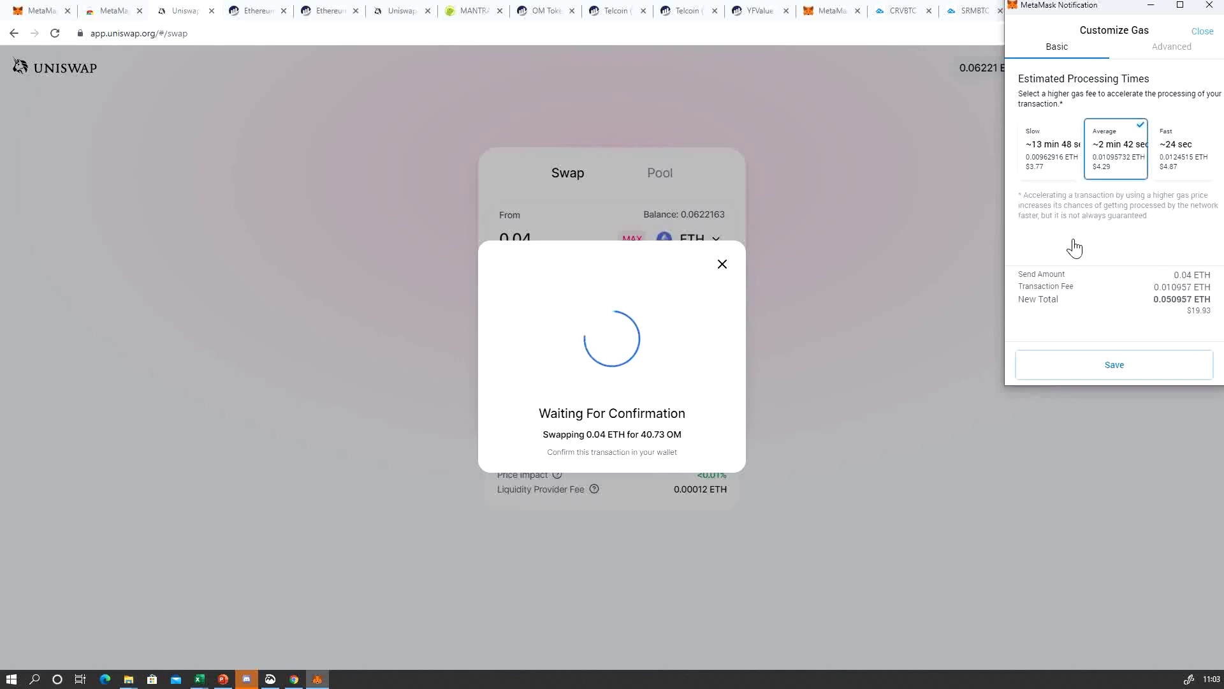
{"action": "left_click", "coordinate": [1115, 365]}
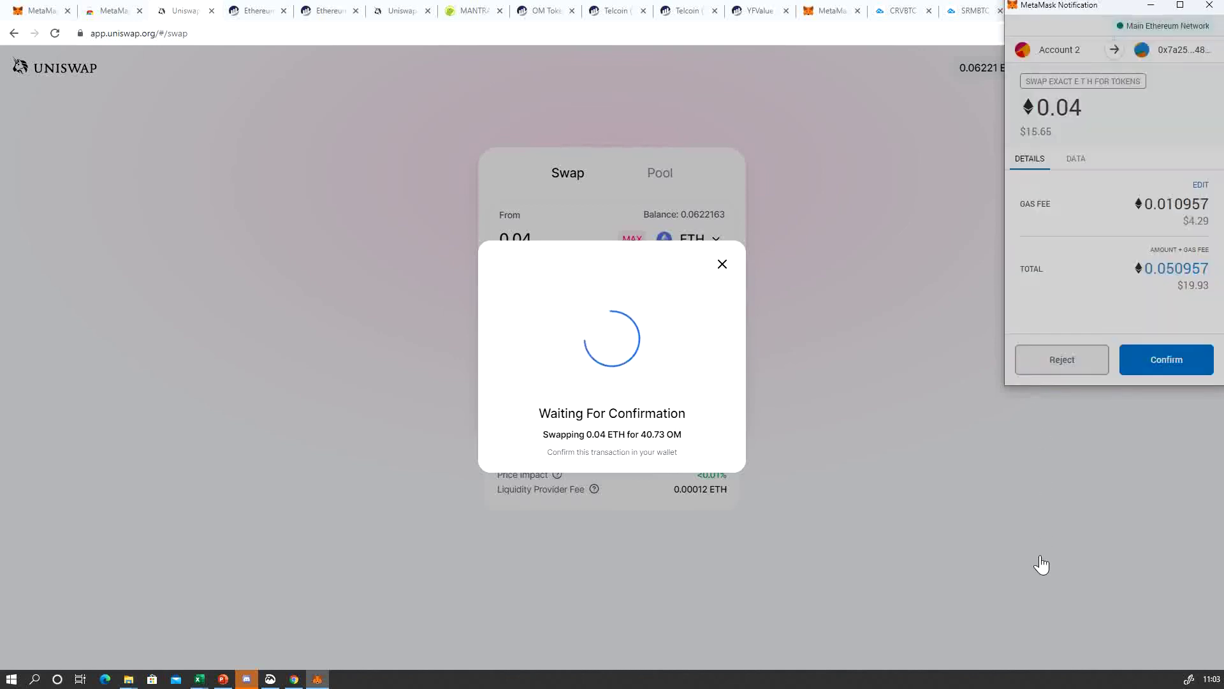
{"action": "left_click", "coordinate": [1166, 360]}
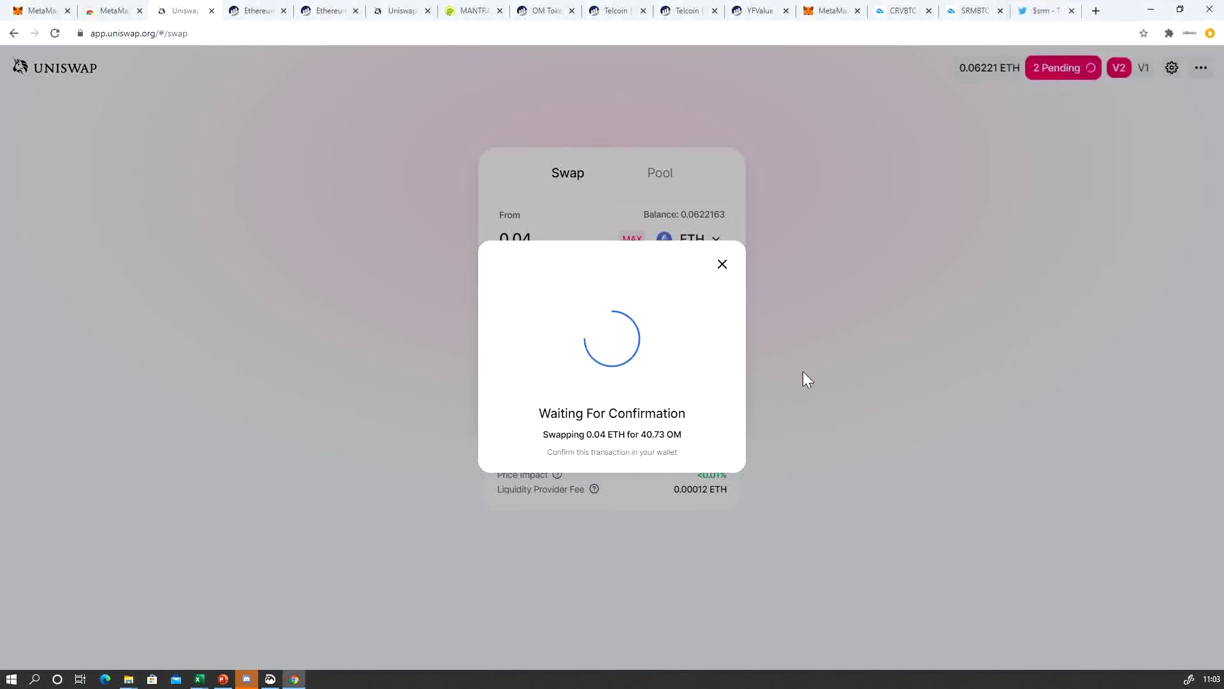
{"action": "left_click", "coordinate": [703, 443]}
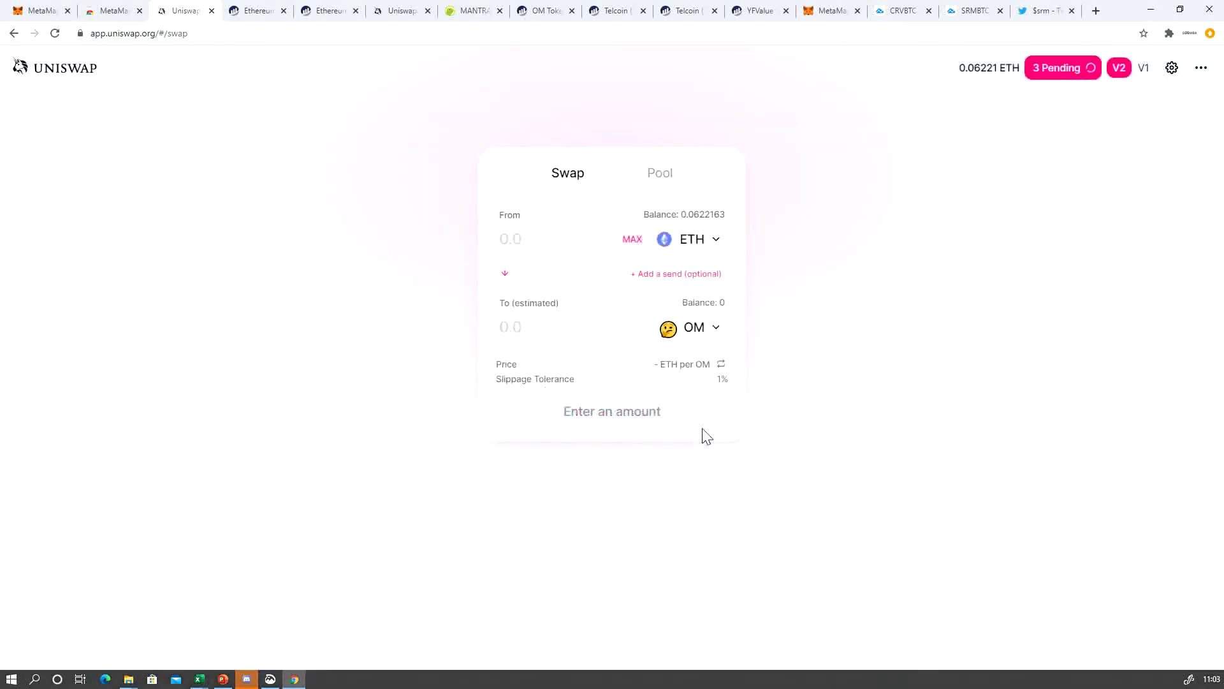
Examine the status and waiting time of the pending 0.01 ETH to TEL swap on Etherscan, then return to Uniswap
{"action": "left_click", "coordinate": [1063, 68]}
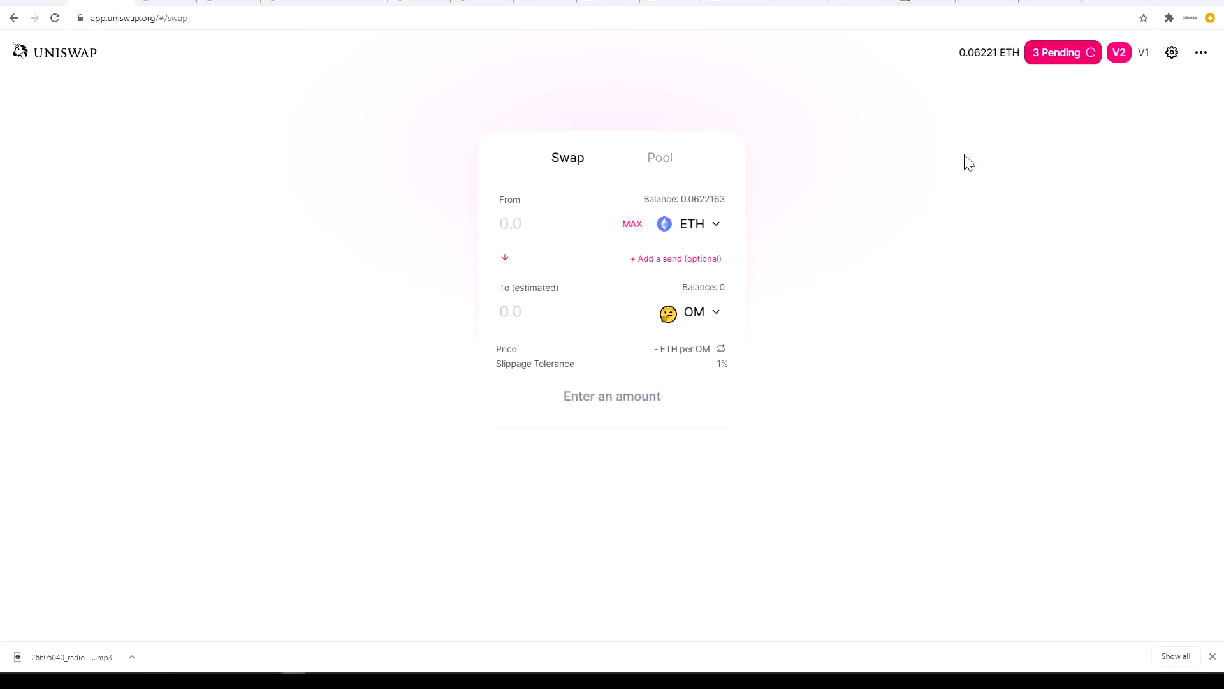
{"action": "left_click", "coordinate": [1048, 55]}
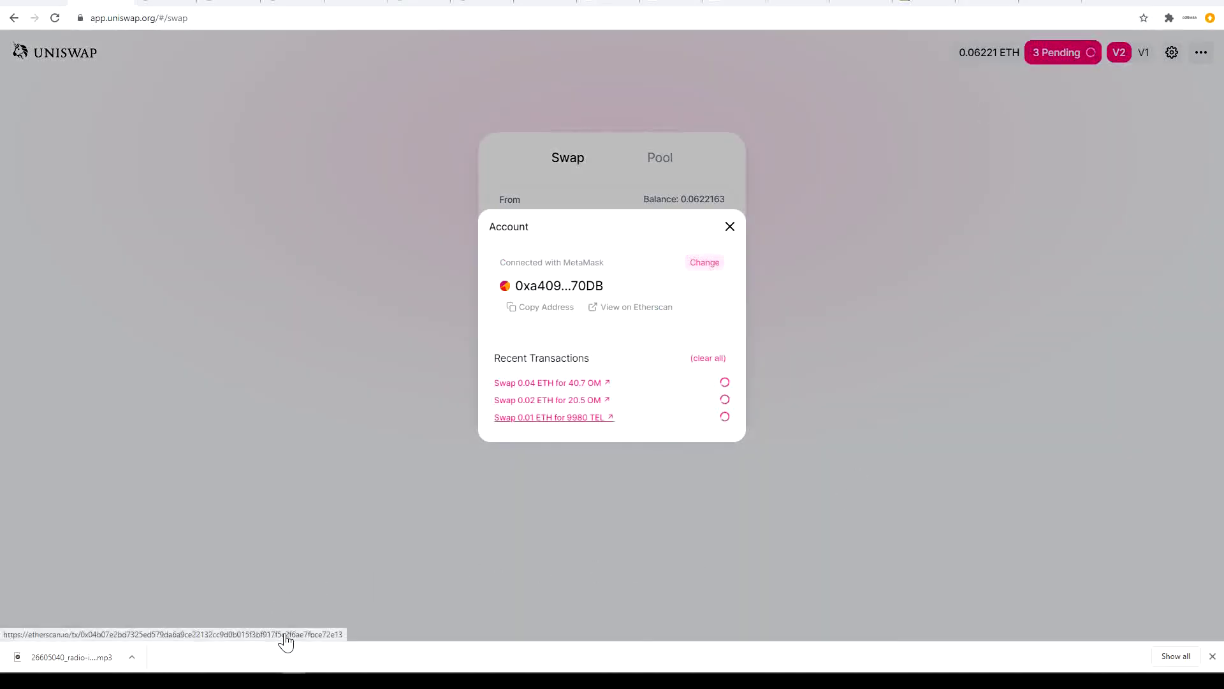
{"action": "left_click", "coordinate": [567, 417]}
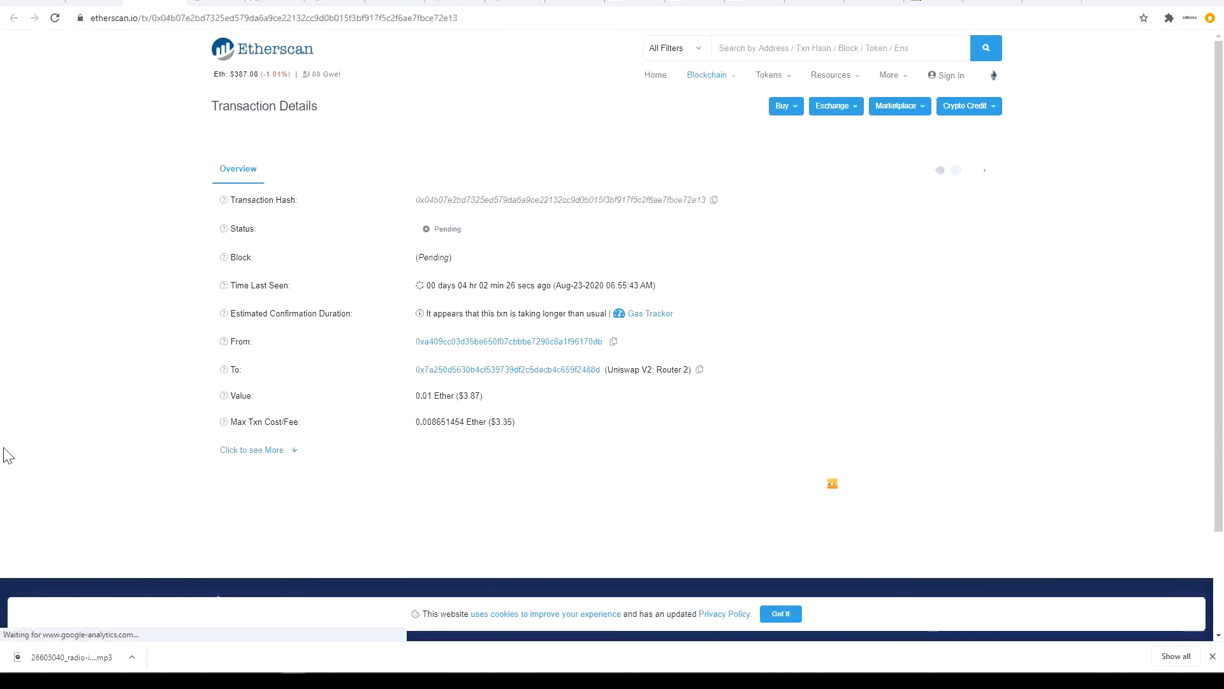
{"action": "left_click_drag", "start_coordinate": [458, 285], "coordinate": [504, 285]}
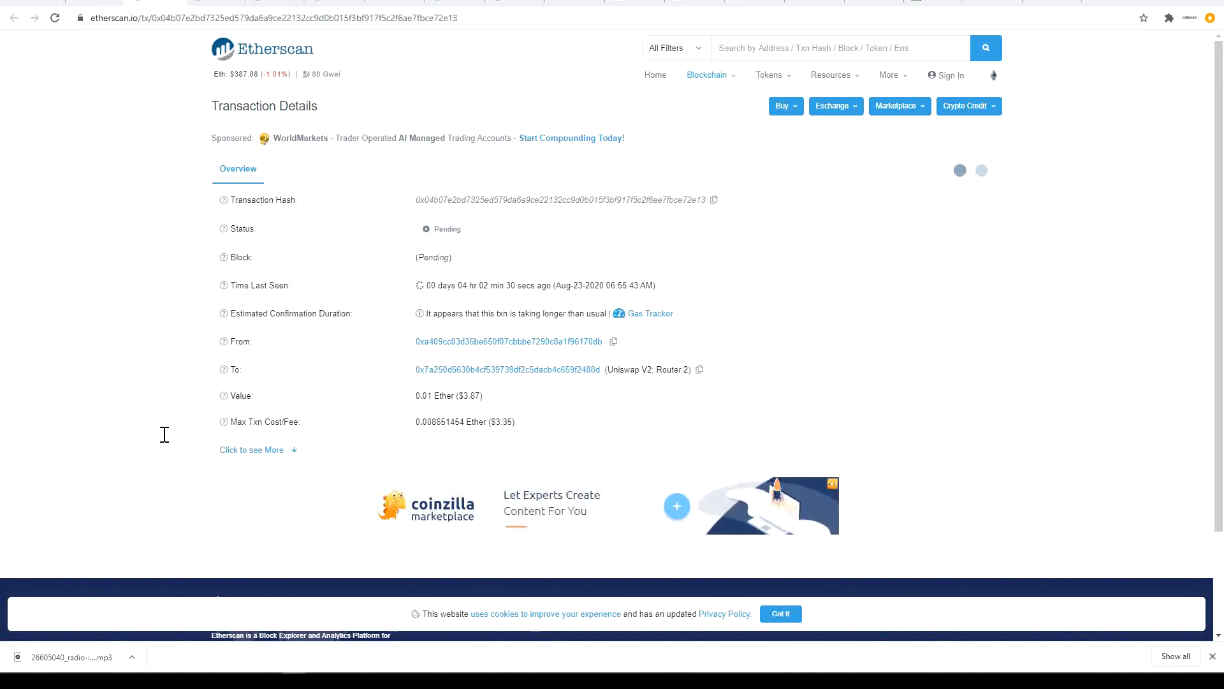
{"action": "left_click", "coordinate": [96, 2]}
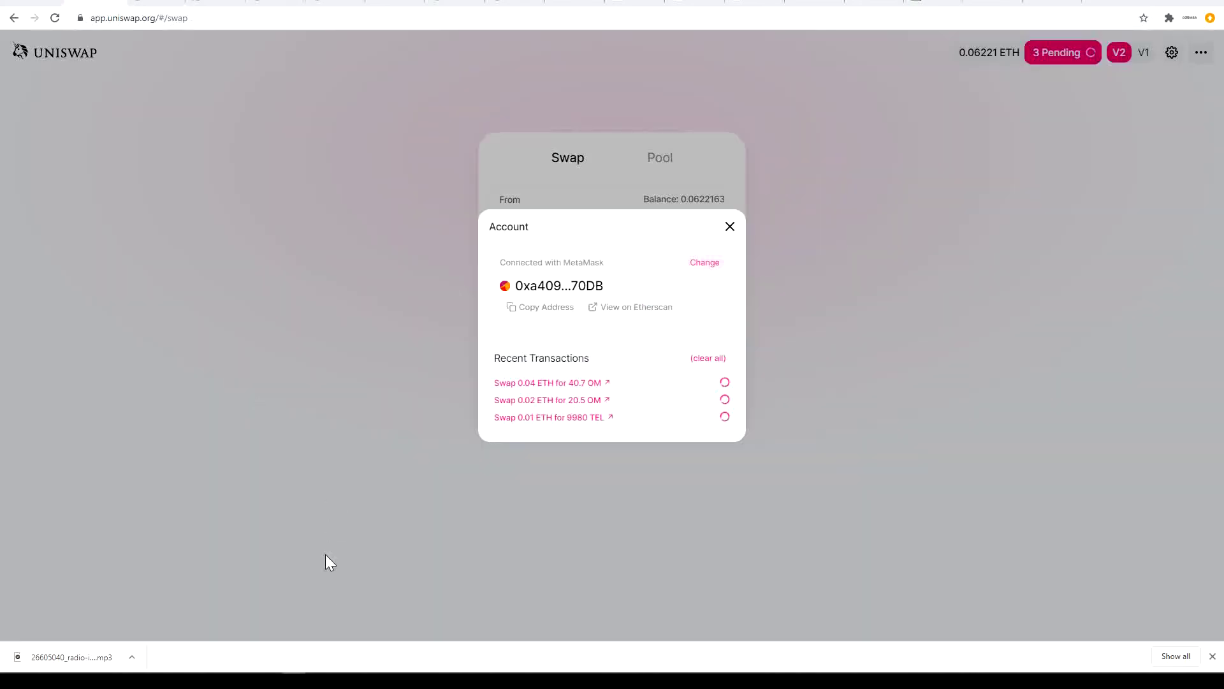
Examine the pending 0.04 ETH to OM swap on Etherscan, then return to Uniswap and close the account details
{"action": "left_click", "coordinate": [549, 383]}
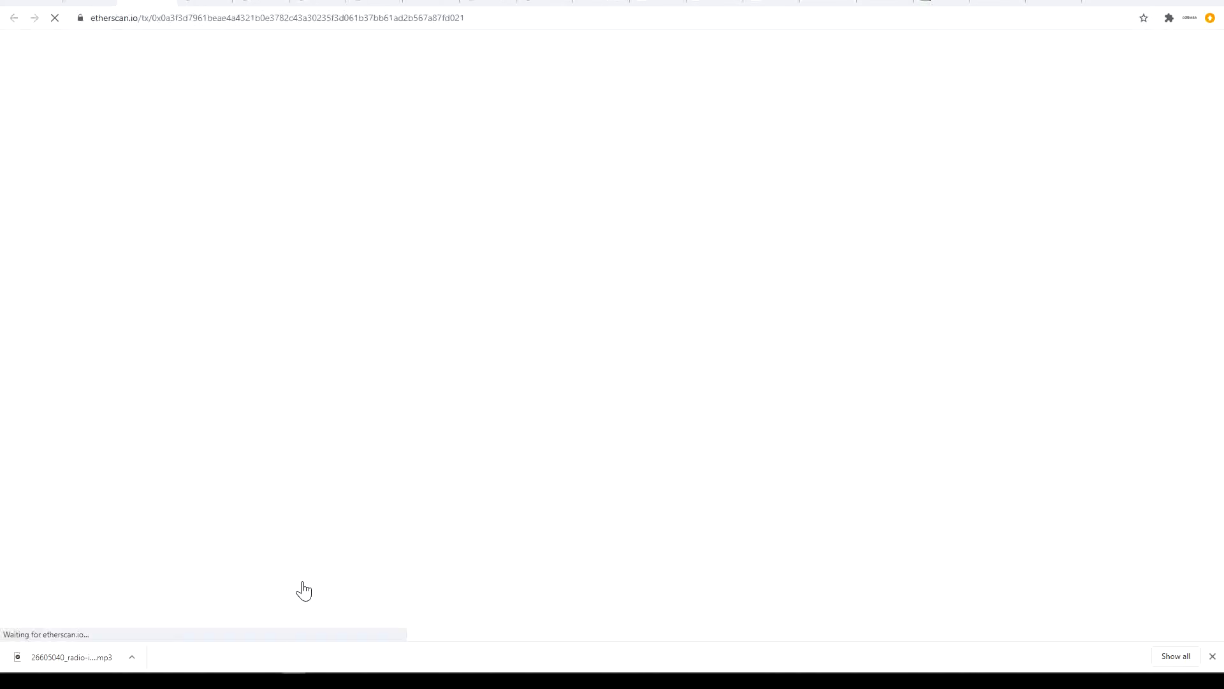
{"action": "left_click_drag", "start_coordinate": [427, 285], "coordinate": [535, 286]}
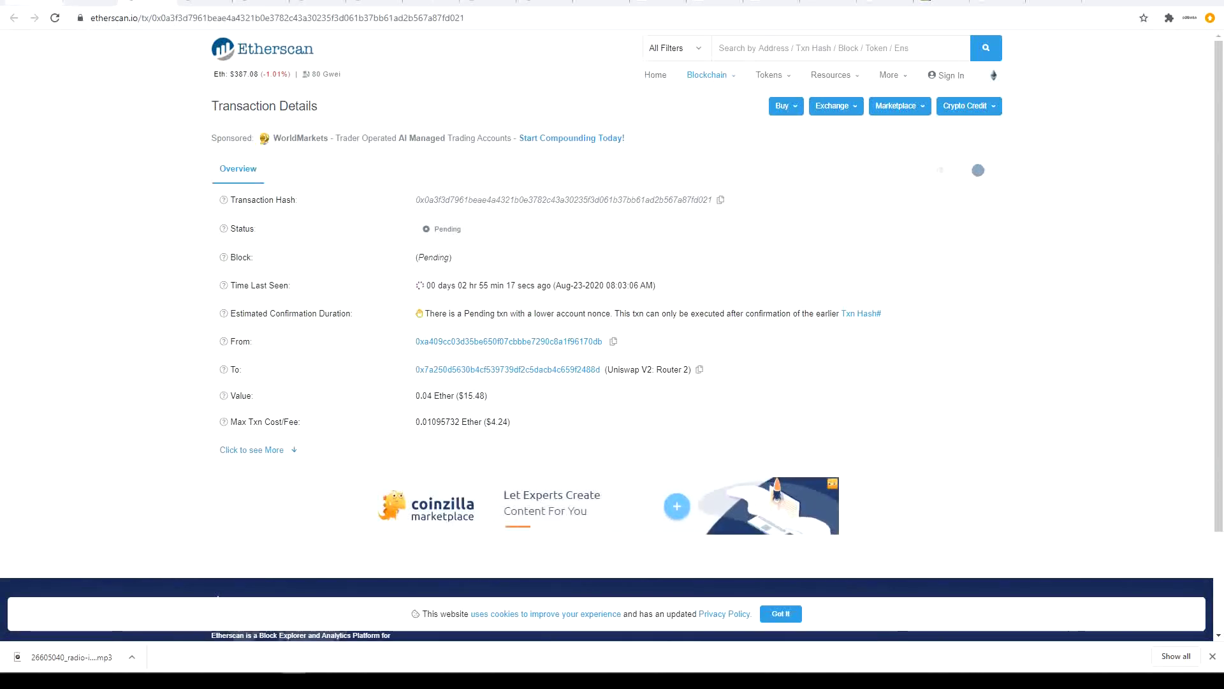
{"action": "left_click", "coordinate": [32, 1]}
{"action": "left_click", "coordinate": [93, 2]}
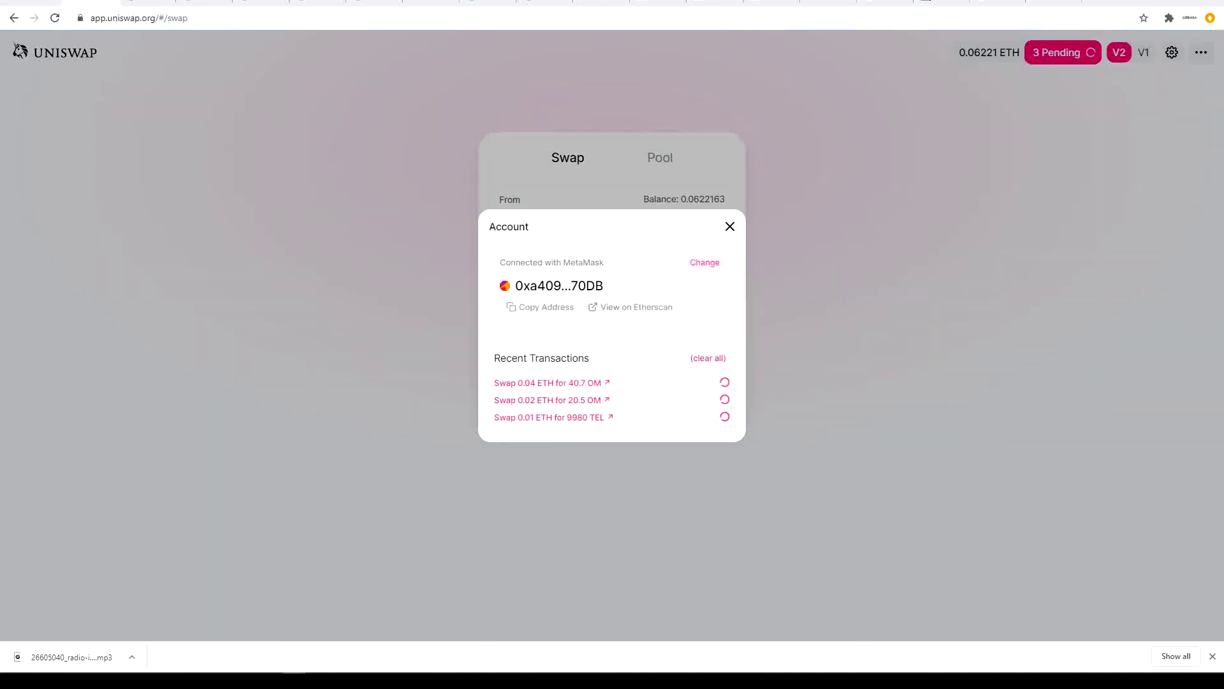
{"action": "left_click", "coordinate": [472, 352]}
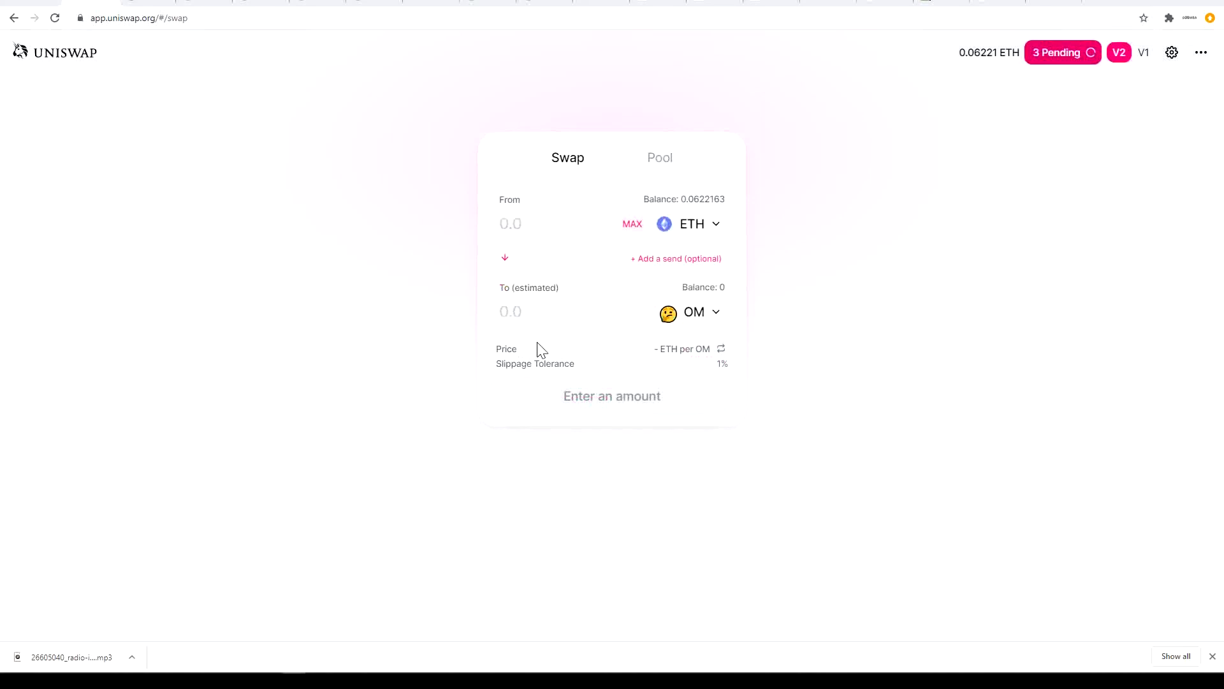